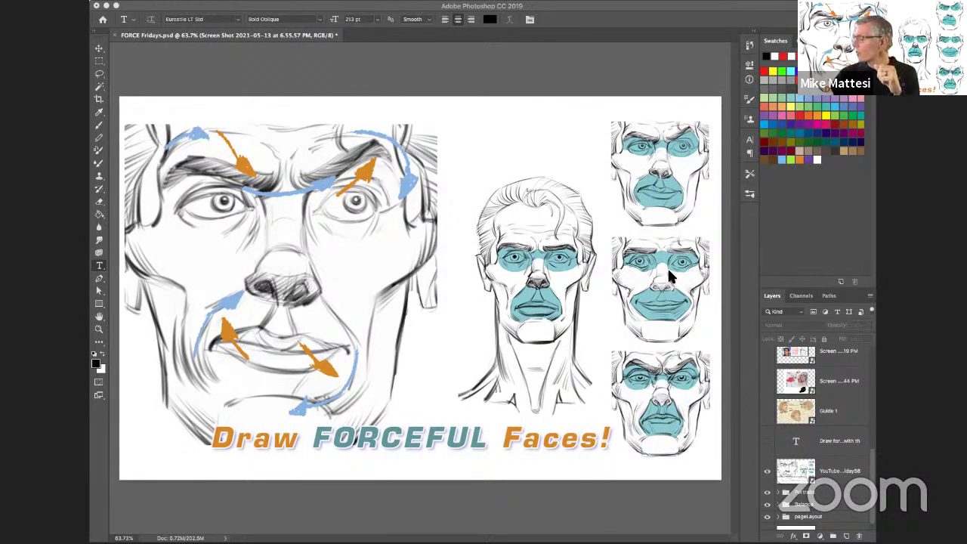
Hide the 'Draw FORCEFUL Faces!' thumbnail layer in FORCE Fridays.psd.
left_click(767, 471)
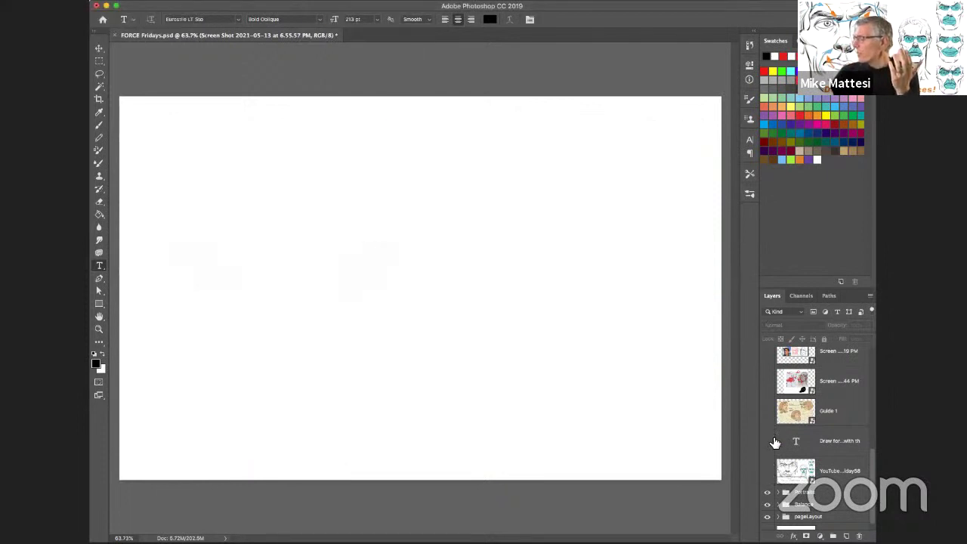
Make the Guide 1 layer with the Adult Simba head construction notes visible.
left_click(766, 412)
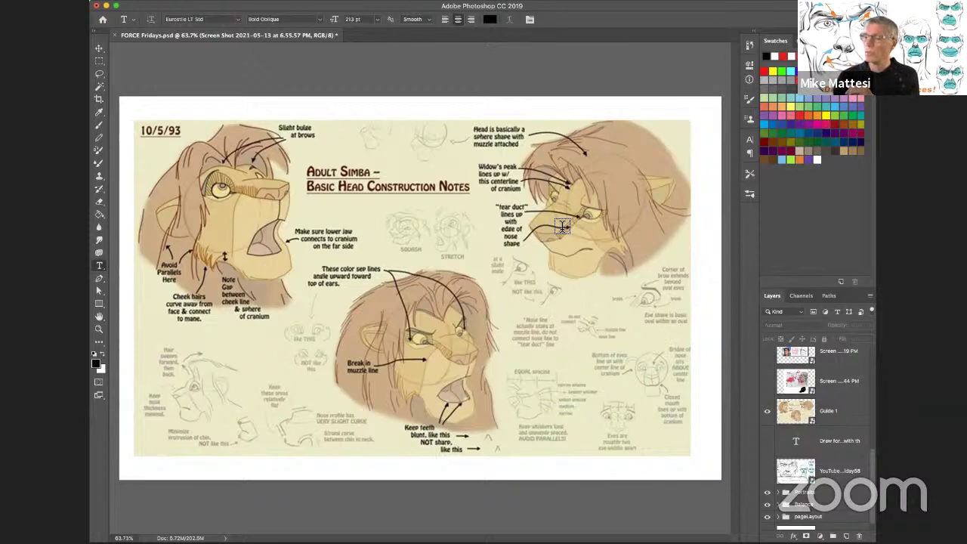
Hide Guide 1 and show the Screen…44 PM layer with the red-marked deer sketches.
left_click(767, 411)
left_click(768, 382)
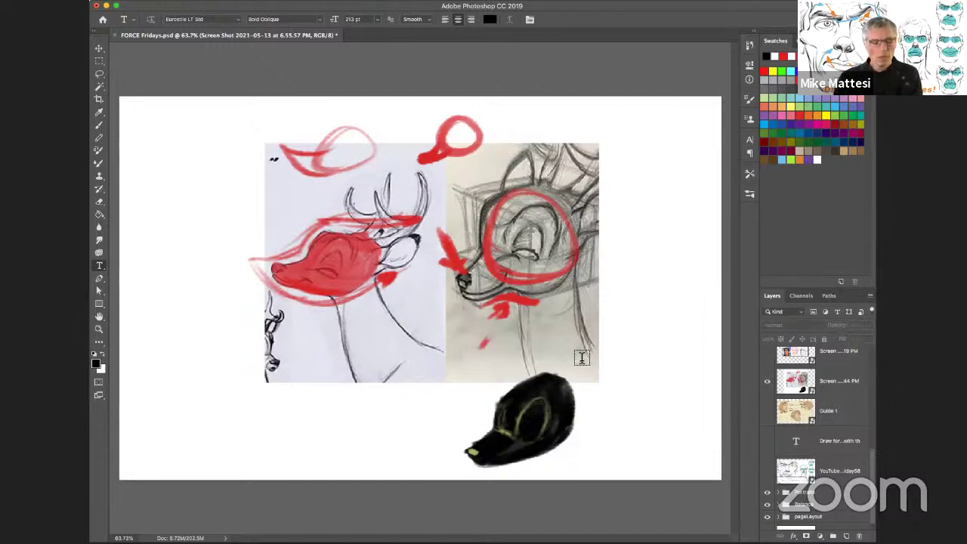
Zoom the deer sketches to 72.2%, then hide that layer to reveal the cartoon face reference.
key("z")
left_click_drag(551, 423, 565, 416)
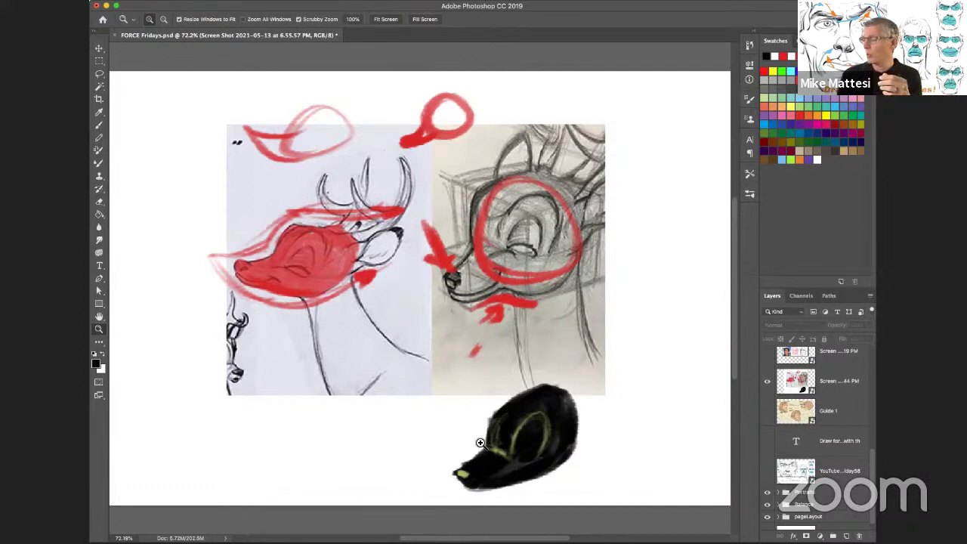
left_click(767, 380)
left_click(767, 351)
scroll(870, 450, "up", 1)
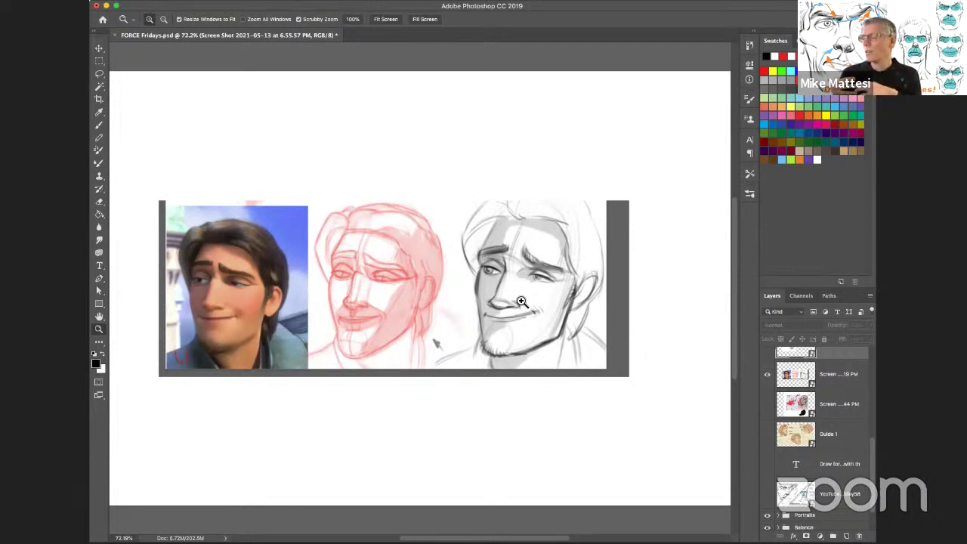
left_click(563, 262)
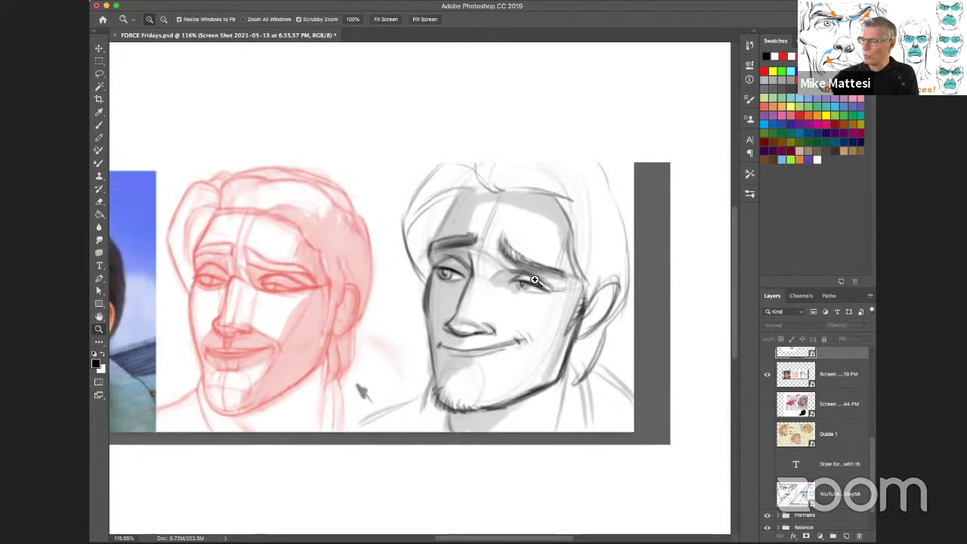
scroll(498, 332, "left", 5)
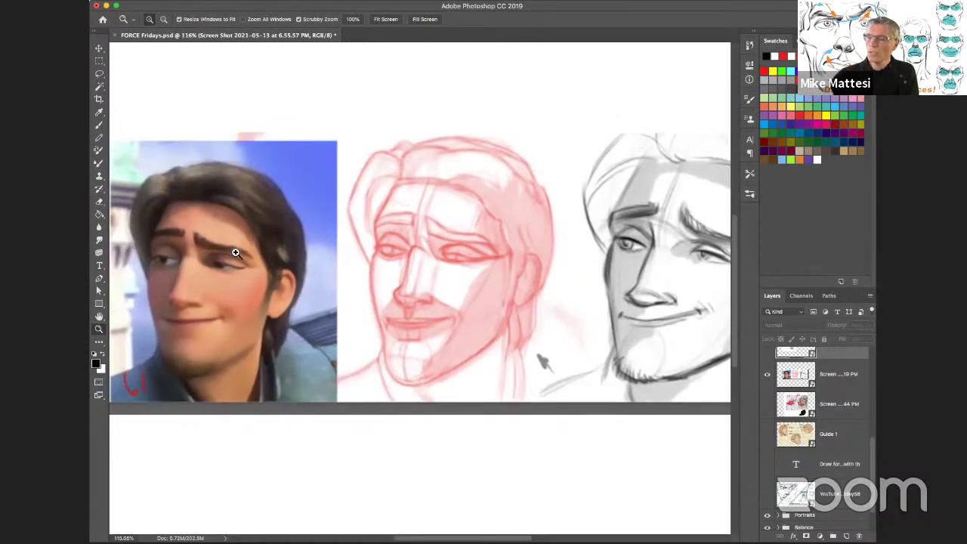
scroll(484, 327, "right", 5)
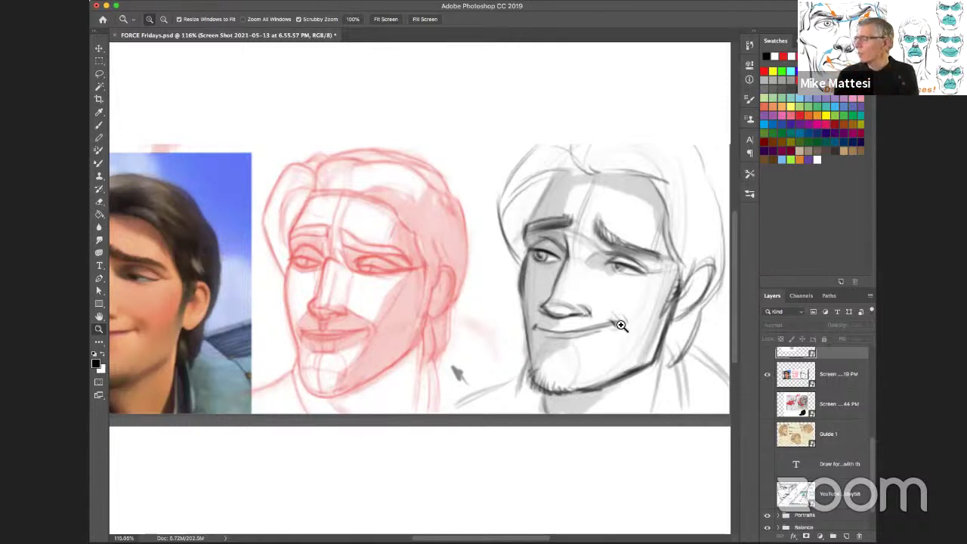
left_click_drag(533, 333, 513, 339)
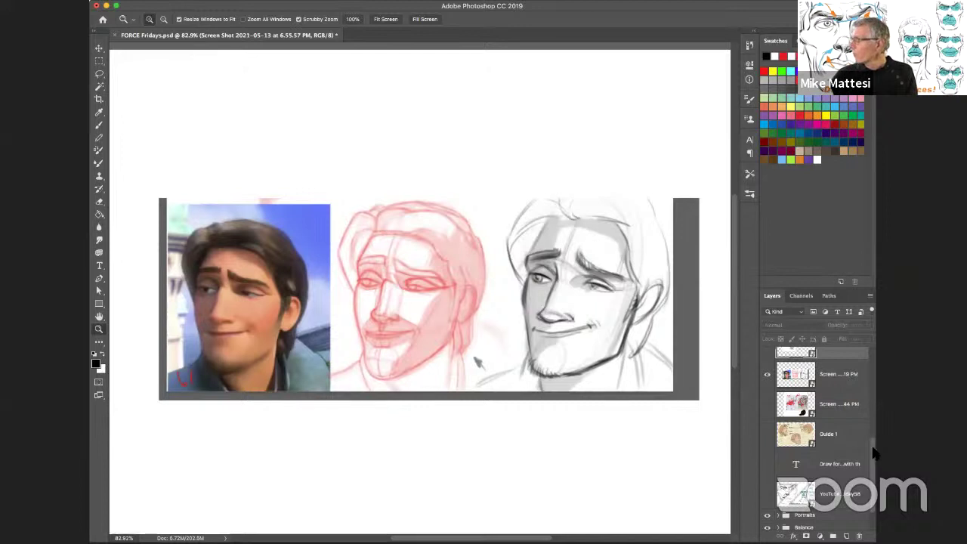
scroll(873, 425, "up", 2)
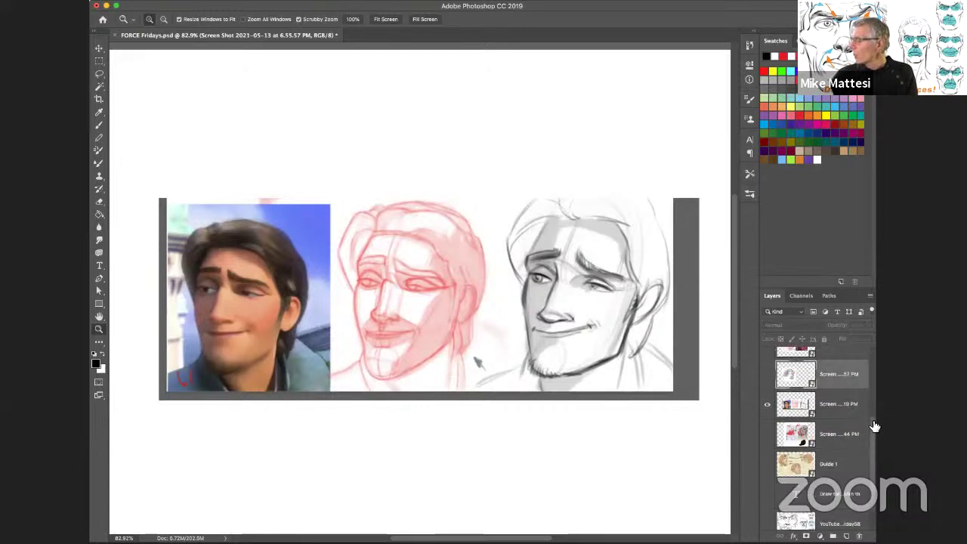
Swap the Screen…19 PM layer for Screen…57 PM and zoom in on the woman's face, then back out.
left_click(769, 406)
left_click(766, 374)
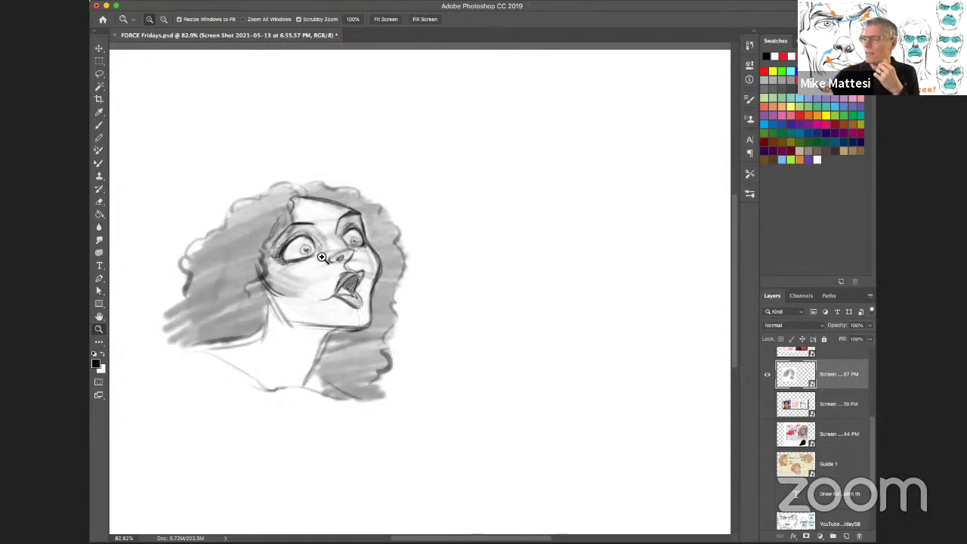
mouse_move(329, 273)
left_mouse_down()
mouse_move(354, 260)
mouse_move(341, 280)
left_mouse_up()
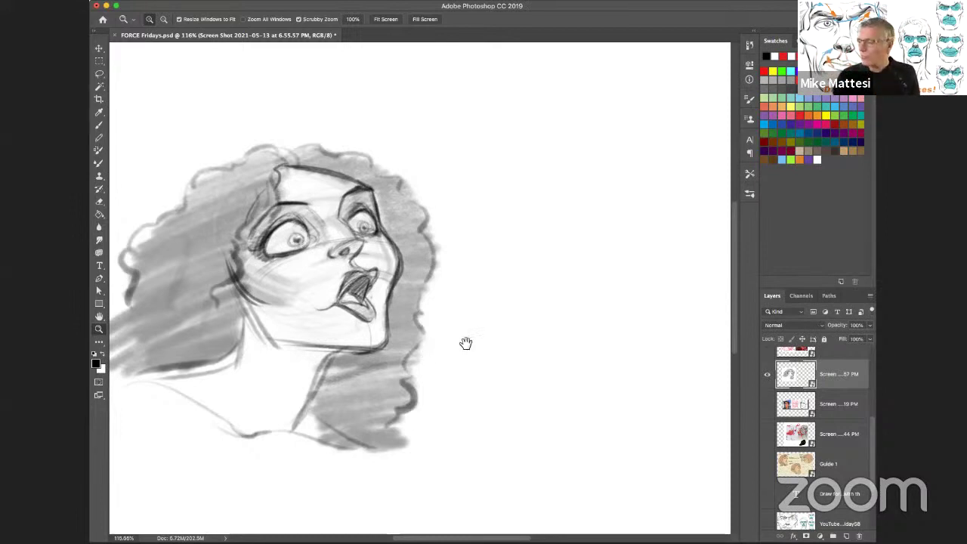
scroll(464, 341, "left", 5)
scroll(464, 340, "down", 2)
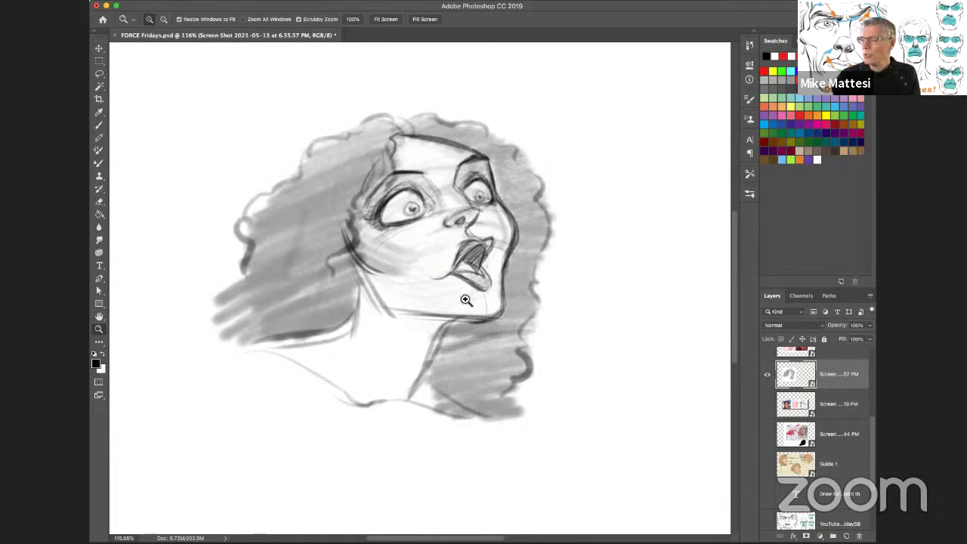
left_click_drag(442, 315, 427, 318)
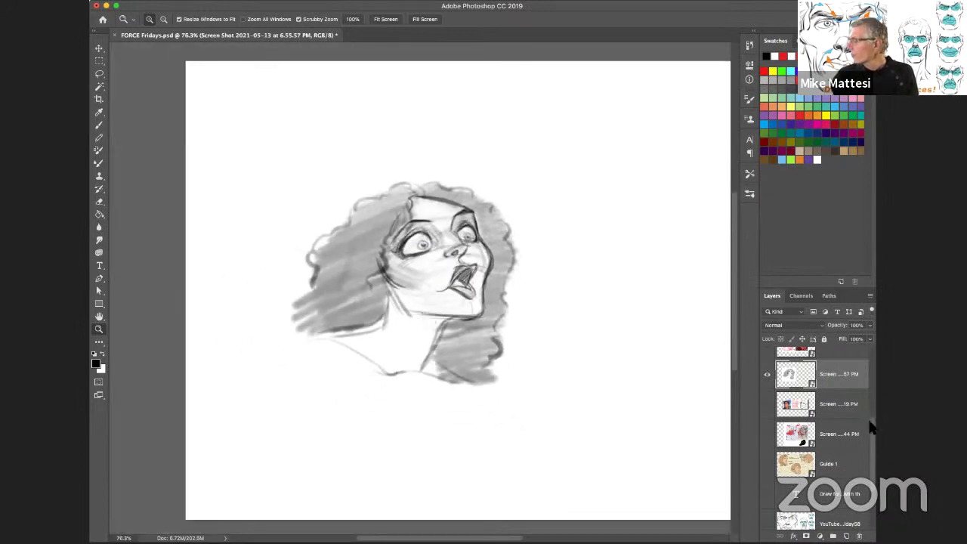
left_click_drag(870, 423, 874, 410)
Hide the Screen…57 PM woman sketch and the Screen…41 PM king comparison layers.
left_click(766, 434)
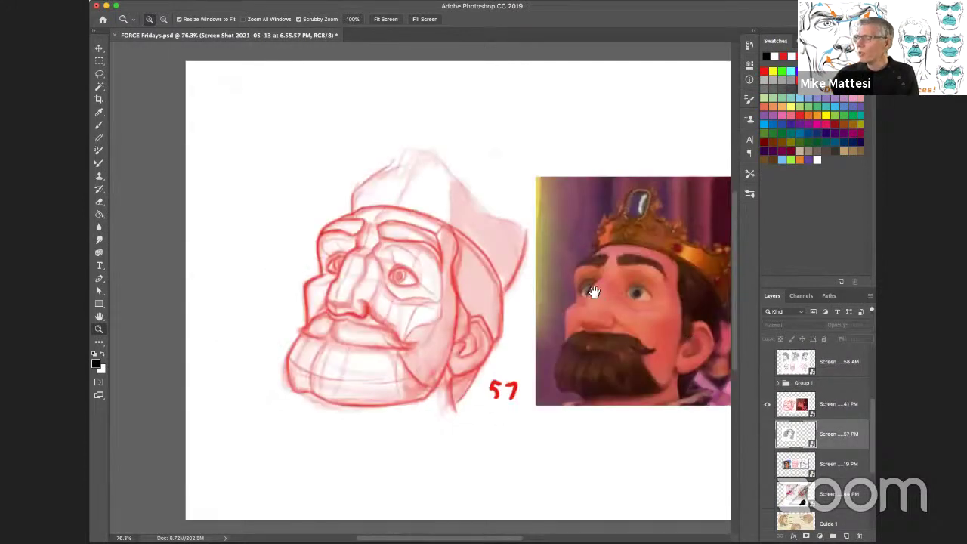
scroll(509, 319, "right", 5)
scroll(509, 319, "down", 1)
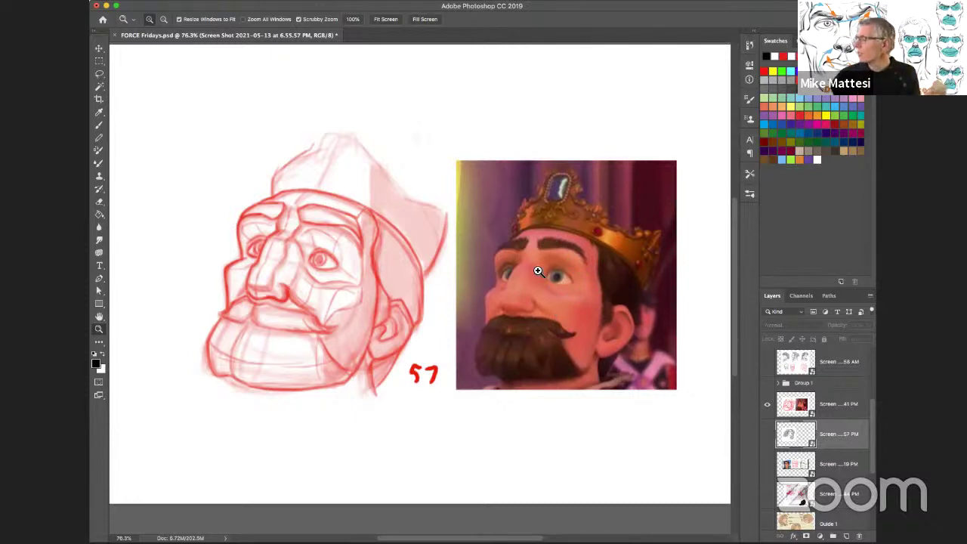
left_click(767, 404)
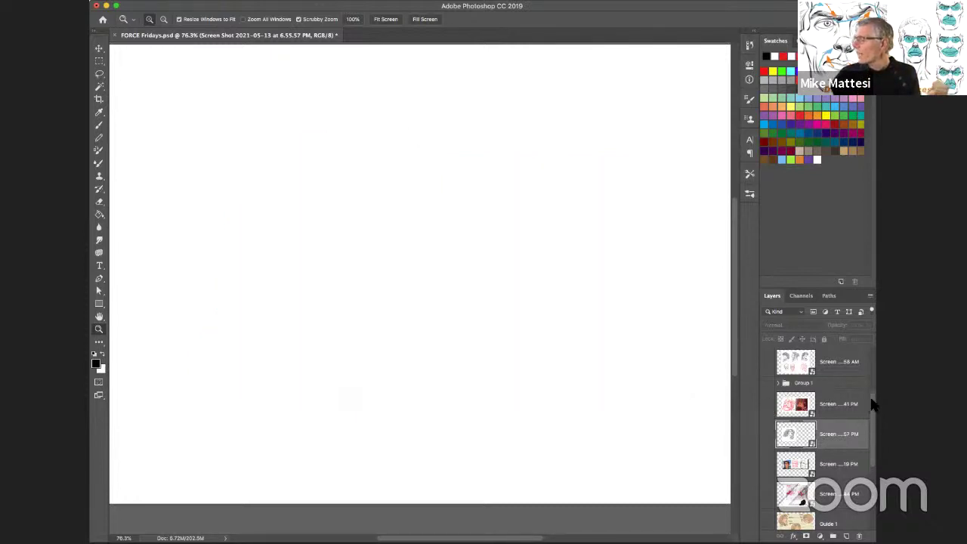
Turn on Group 1 to show the sheet of Flynn head expressions.
scroll(872, 399, "up", 1)
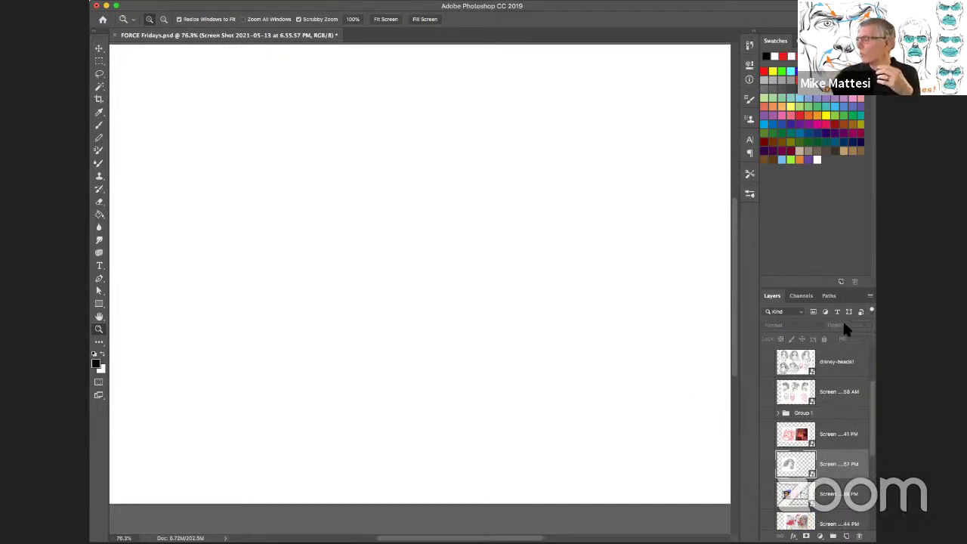
left_click(768, 413)
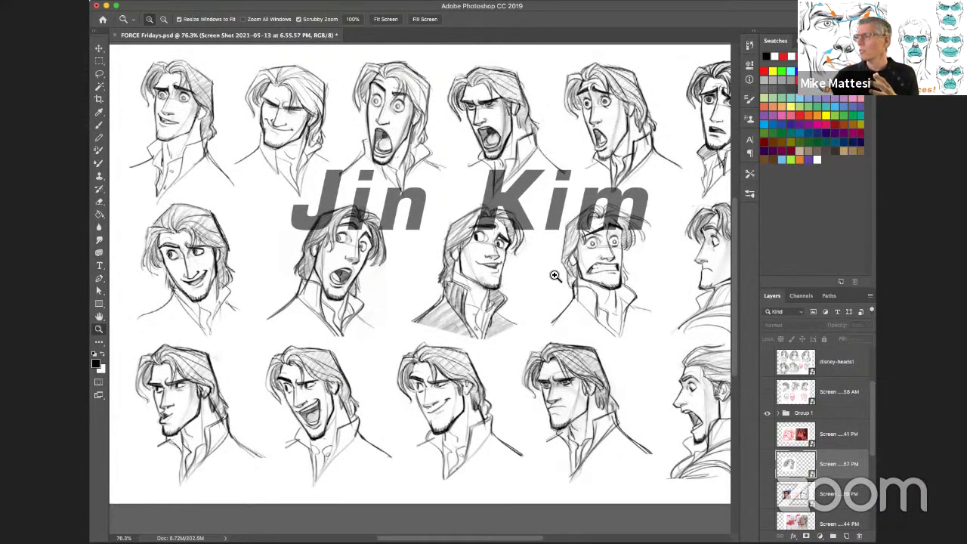
scroll(565, 309, "down", 2)
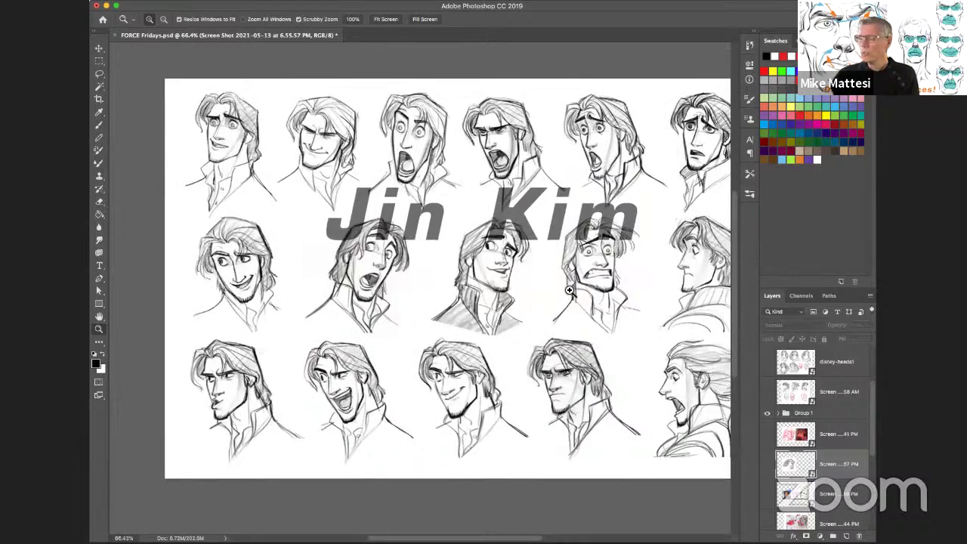
scroll(546, 322, "right", 3)
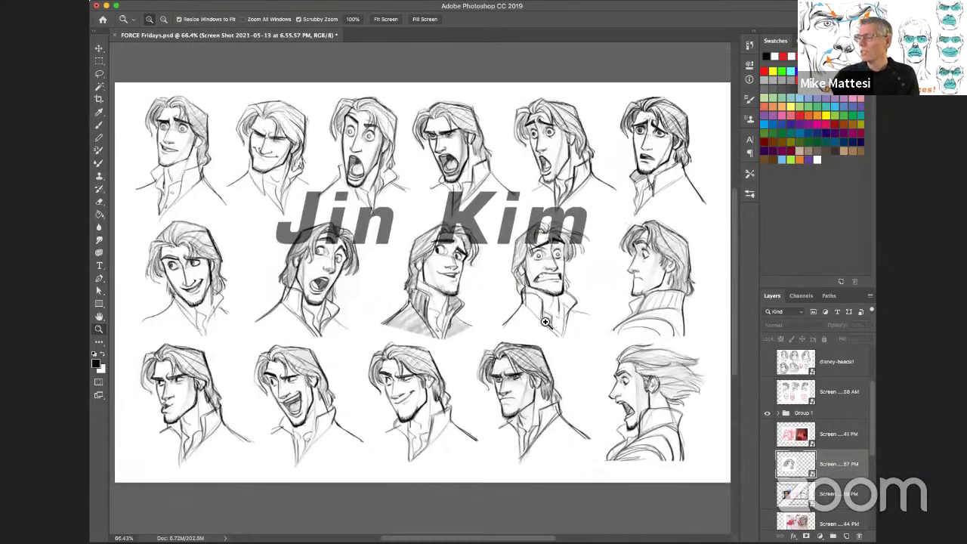
scroll(545, 322, "down", 1)
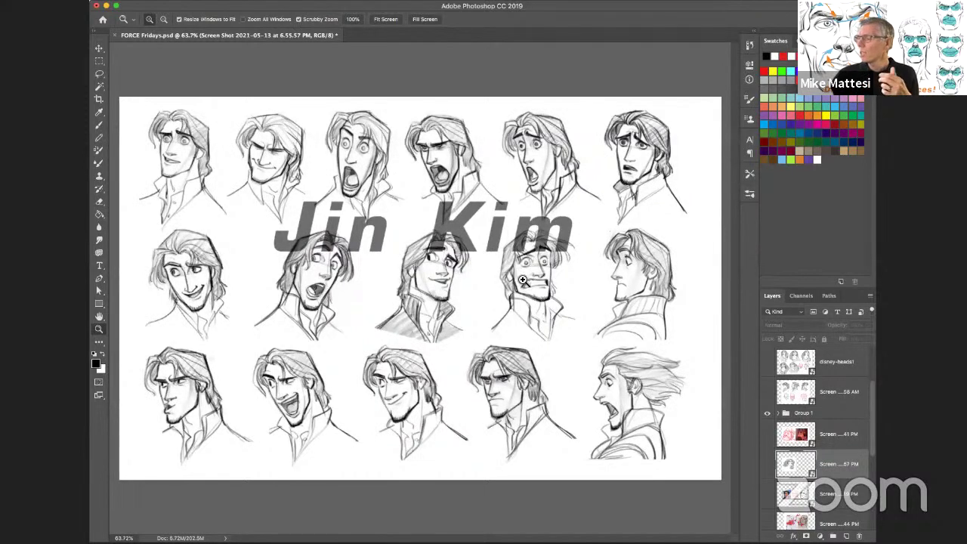
Hide the group's name text layer and add a new empty Layer 11 above it.
left_click(778, 414)
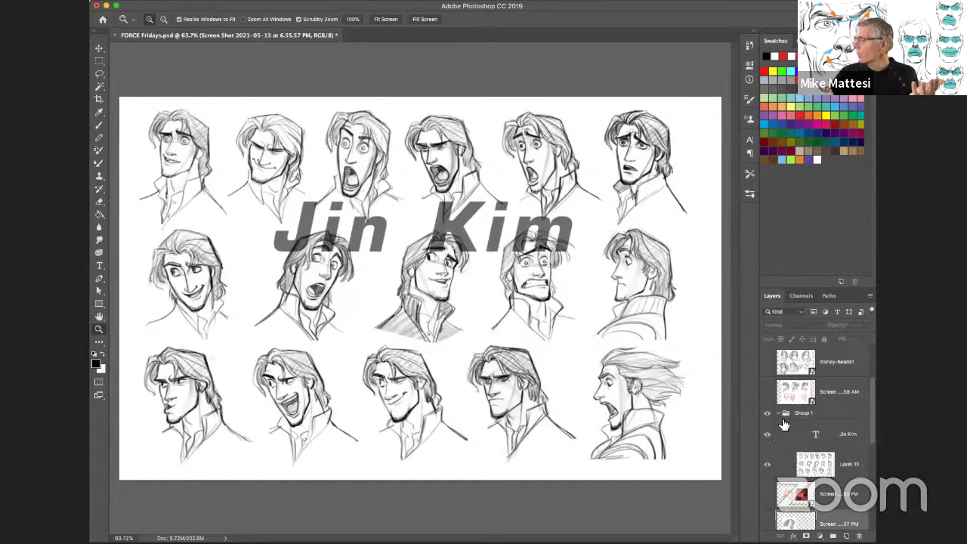
left_click(768, 432)
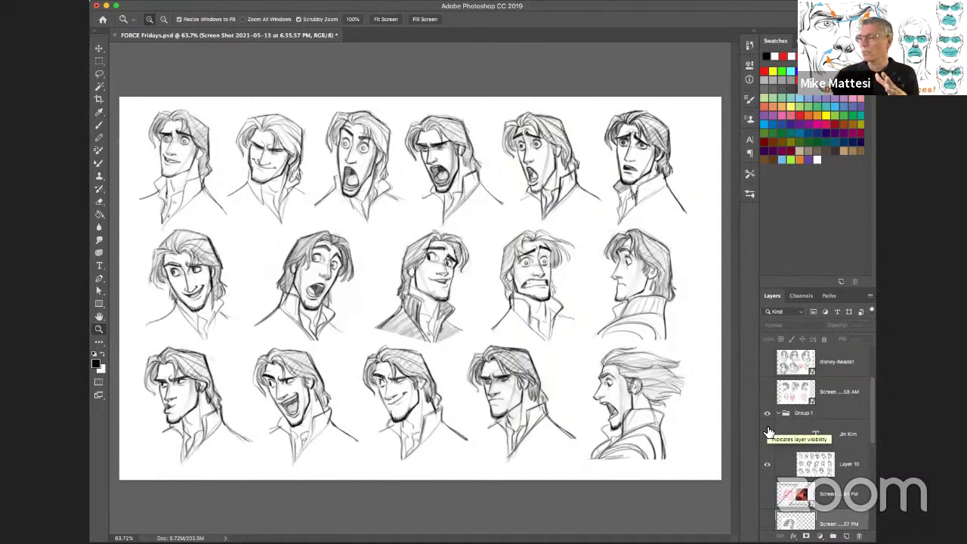
left_click(831, 434)
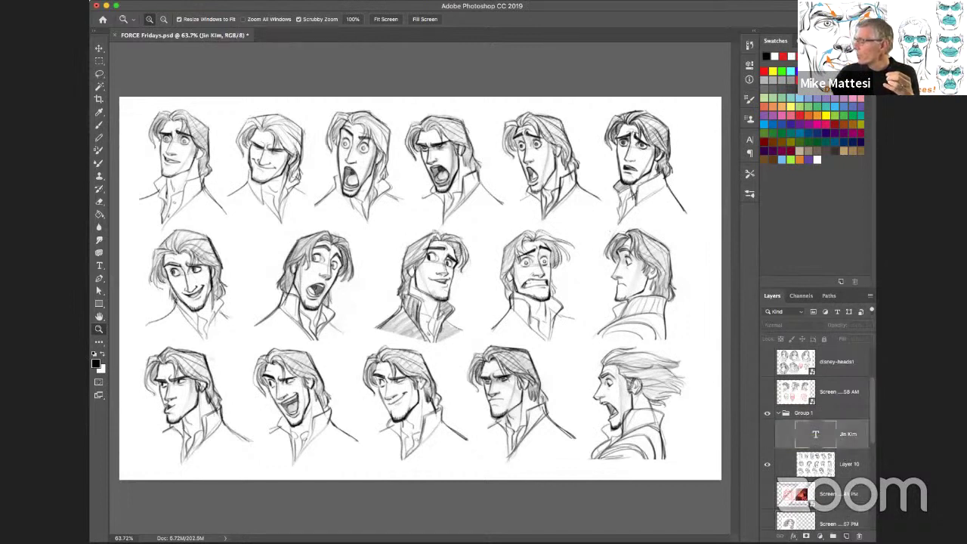
left_click(846, 535)
With a red brush at 100% opacity, mark up the left face with strokes and an arrow.
key("b")
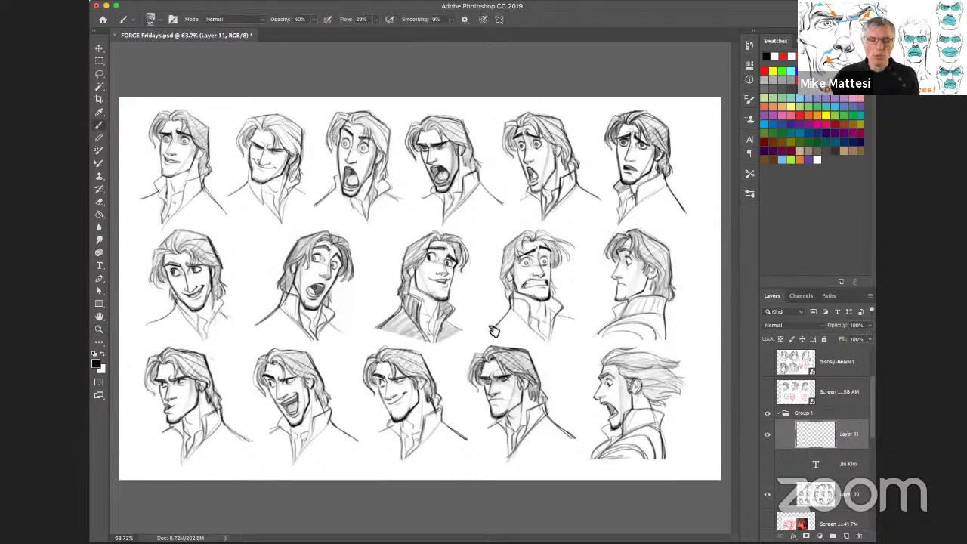
left_click(791, 57)
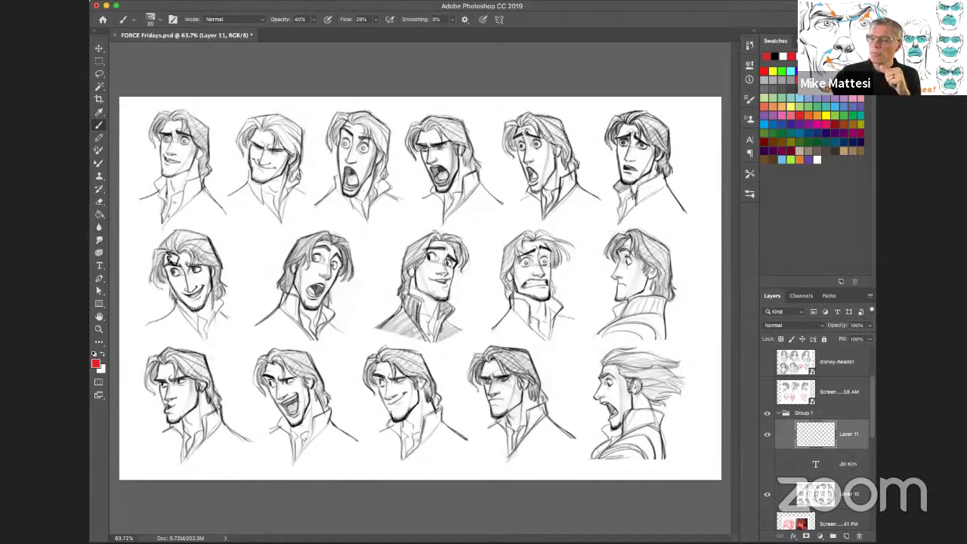
left_click_drag(160, 253, 215, 337)
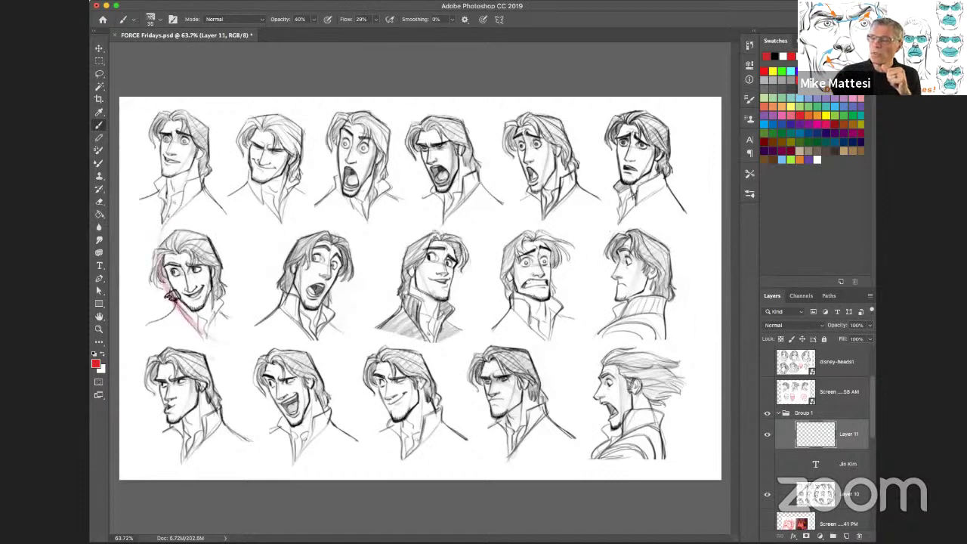
left_click_drag(172, 242, 200, 332)
key("0")
left_click_drag(164, 224, 221, 342)
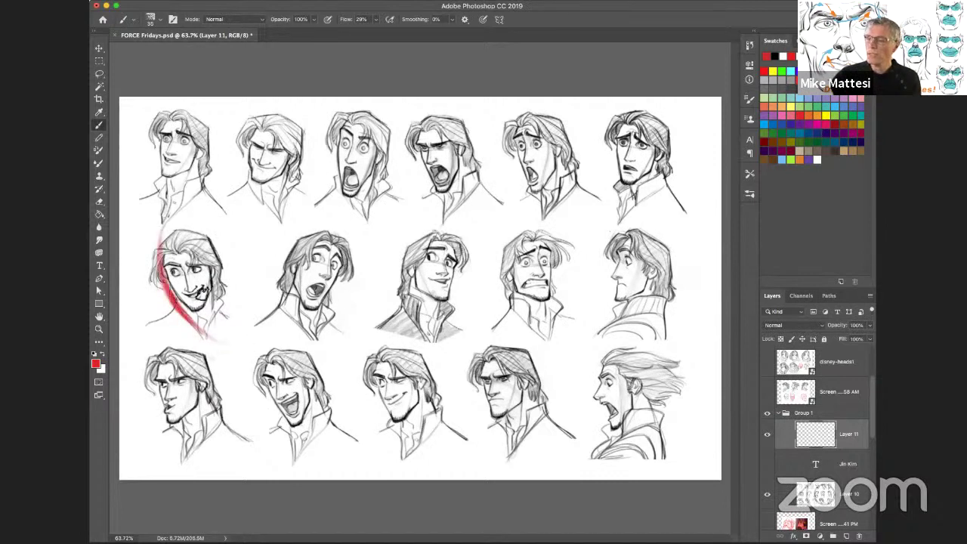
left_click_drag(175, 252, 179, 274)
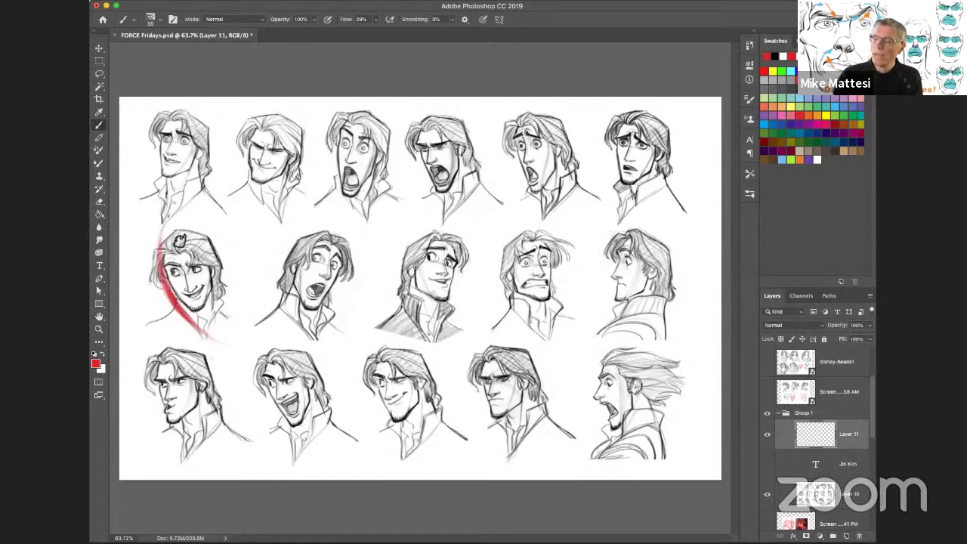
left_click_drag(219, 251, 240, 242)
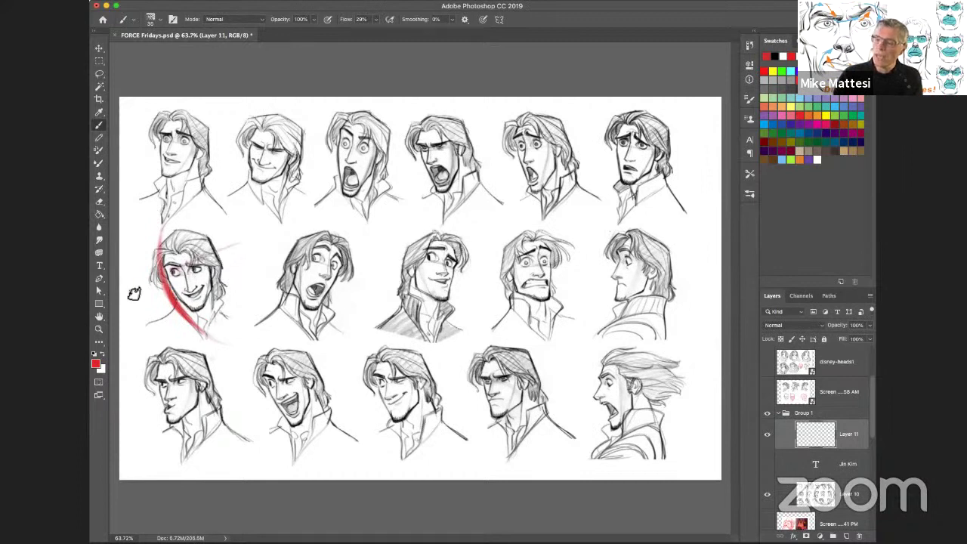
mouse_move(169, 270)
left_mouse_down()
mouse_move(123, 294)
mouse_move(169, 263)
mouse_move(201, 278)
left_mouse_up()
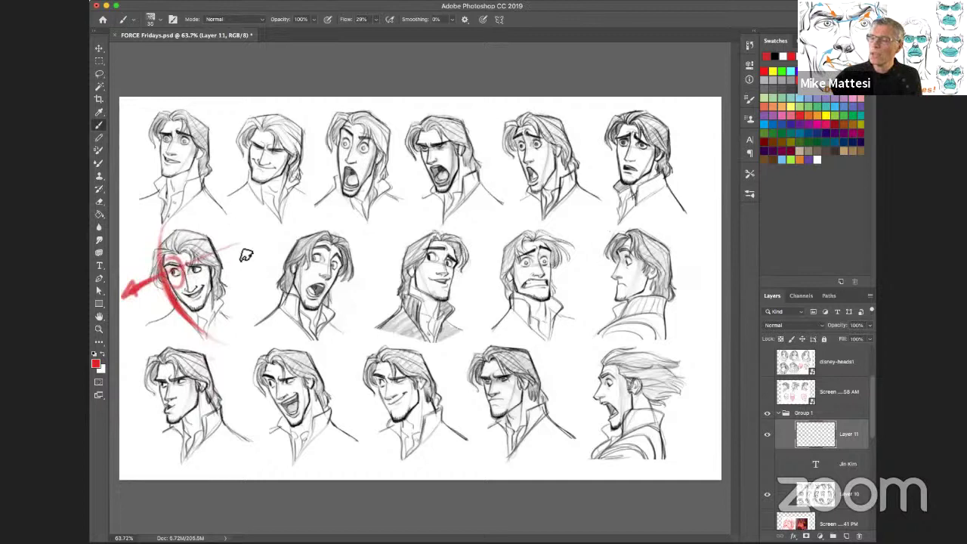
left_click_drag(238, 210, 259, 285)
mouse_move(242, 218)
left_mouse_down()
mouse_move(260, 254)
mouse_move(249, 228)
mouse_move(306, 219)
mouse_move(293, 239)
mouse_move(251, 230)
left_mouse_up()
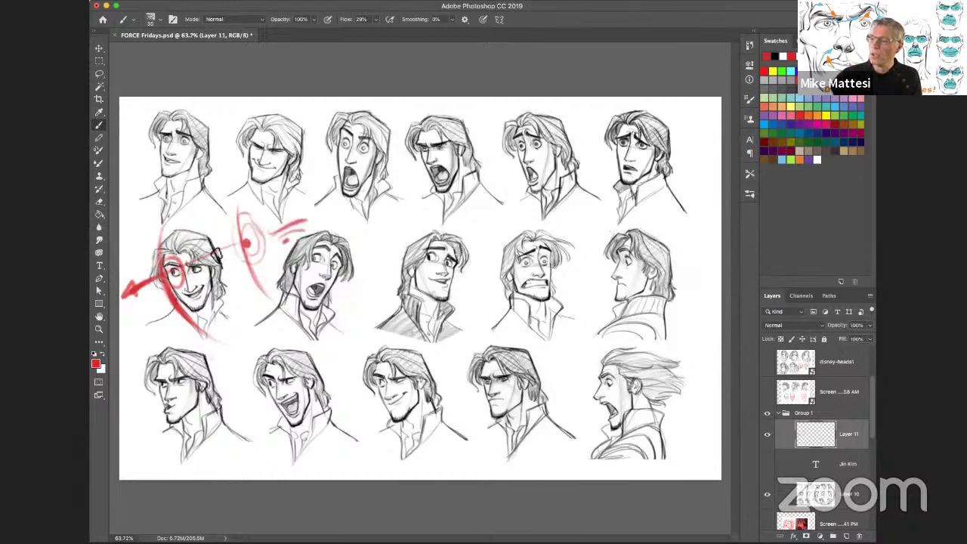
Add a tick, an arrow and red circles around the middle-row faces.
left_click_drag(363, 240, 362, 233)
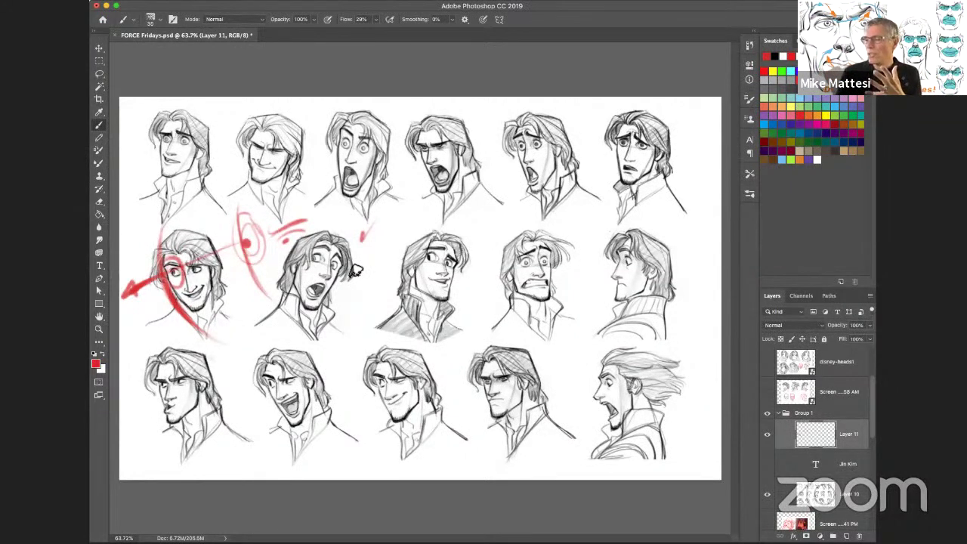
left_click_drag(387, 265, 362, 261)
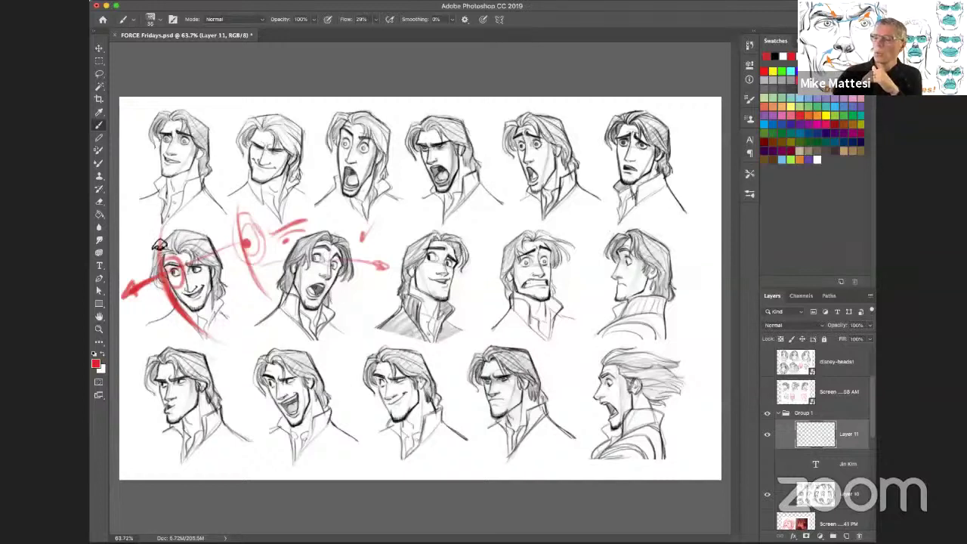
left_click_drag(160, 244, 209, 236)
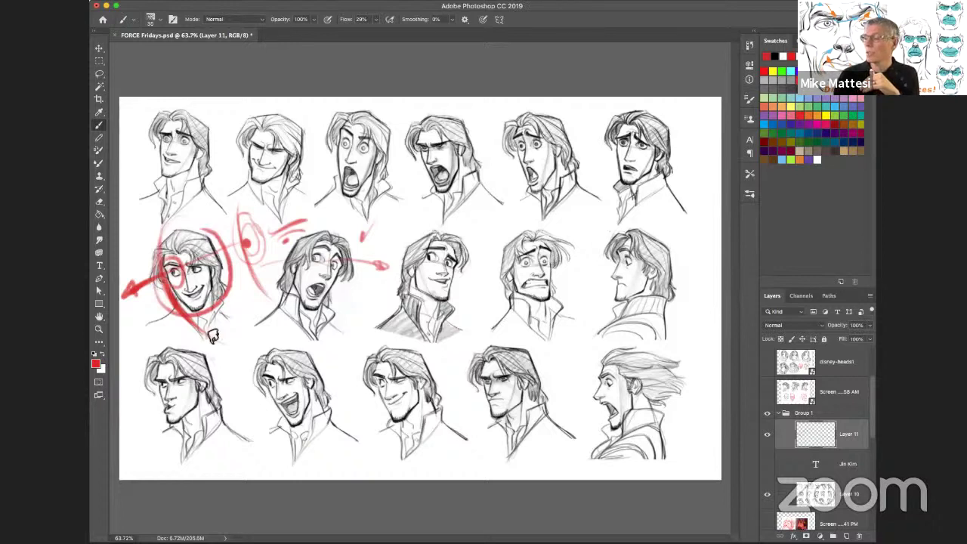
left_click_drag(429, 210, 320, 234)
left_click_drag(326, 337, 308, 251)
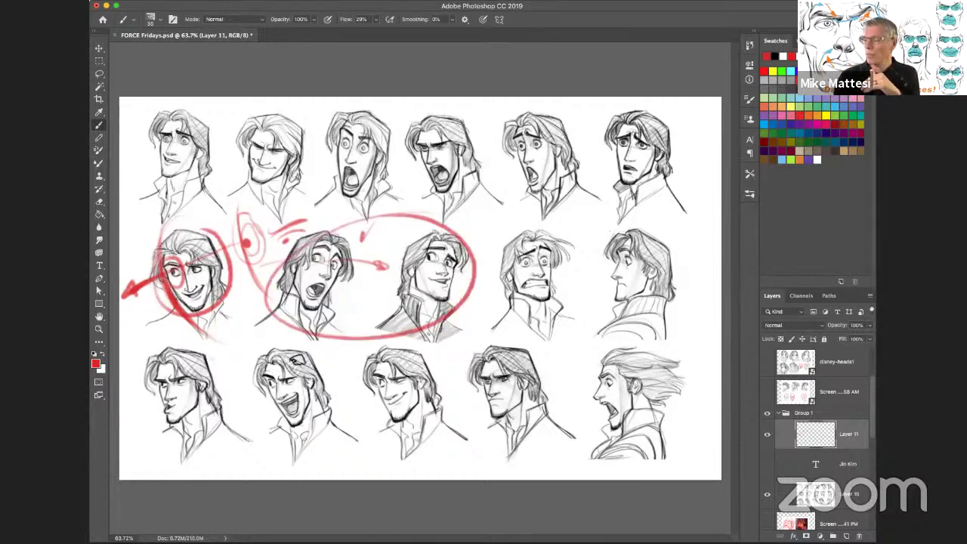
Circle the bottom-row faces, connect them with a line, and mark the top-row brows.
mouse_move(291, 348)
left_mouse_down()
mouse_move(323, 398)
mouse_move(288, 348)
left_mouse_up()
left_click_drag(219, 303, 253, 368)
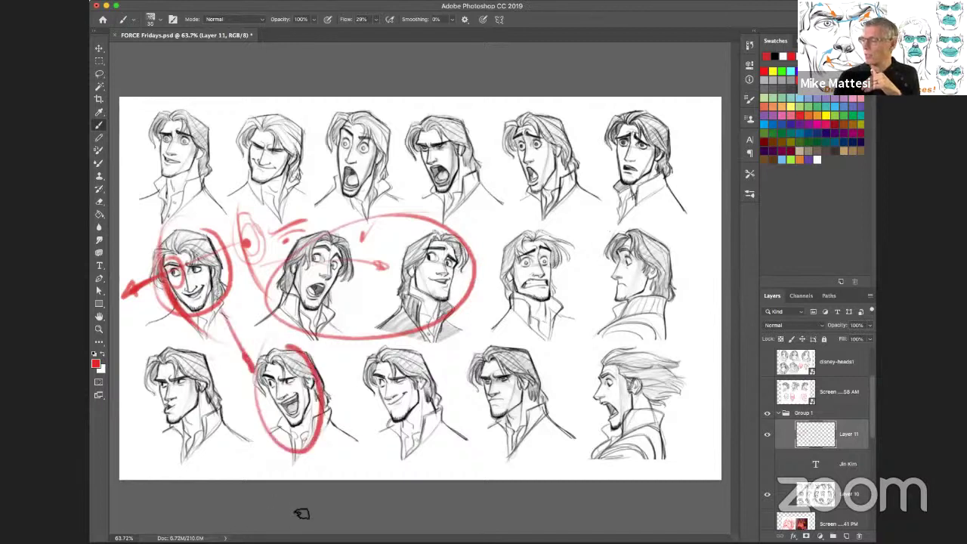
mouse_move(408, 344)
left_mouse_down()
mouse_move(452, 395)
mouse_move(364, 463)
left_mouse_up()
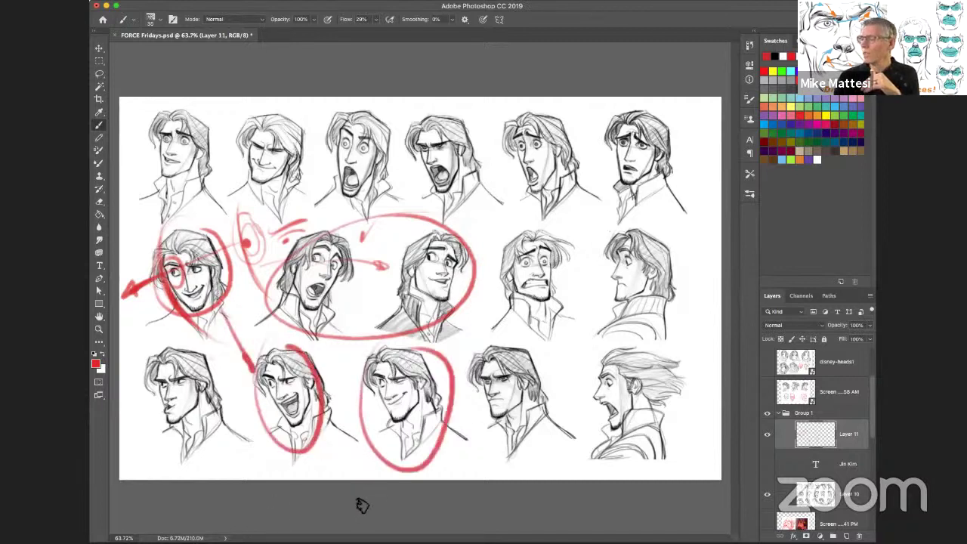
mouse_move(458, 406)
left_mouse_down()
mouse_move(559, 412)
mouse_move(527, 356)
mouse_move(537, 378)
left_mouse_up()
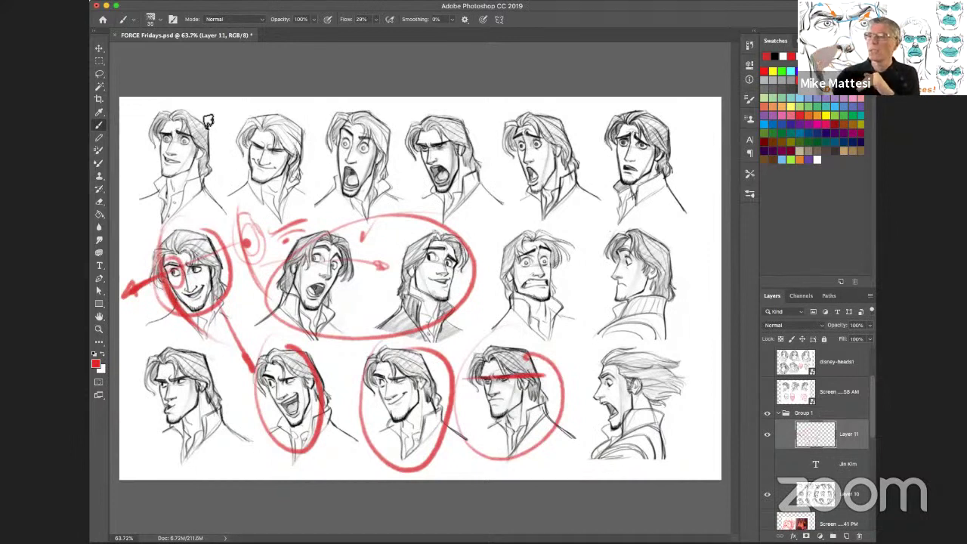
mouse_move(210, 135)
left_mouse_down()
mouse_move(224, 138)
mouse_move(173, 138)
left_mouse_up()
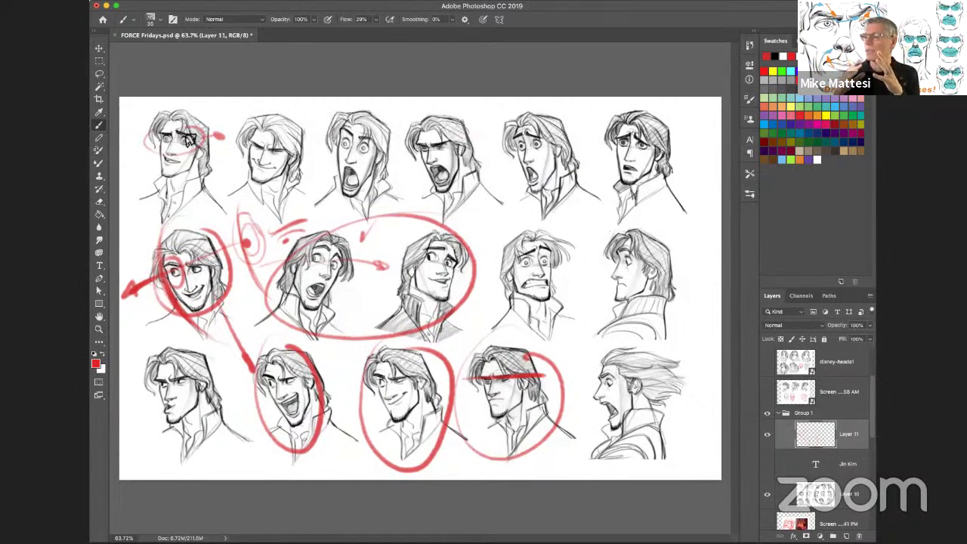
mouse_move(417, 137)
left_mouse_down()
mouse_move(404, 148)
mouse_move(414, 147)
left_mouse_up()
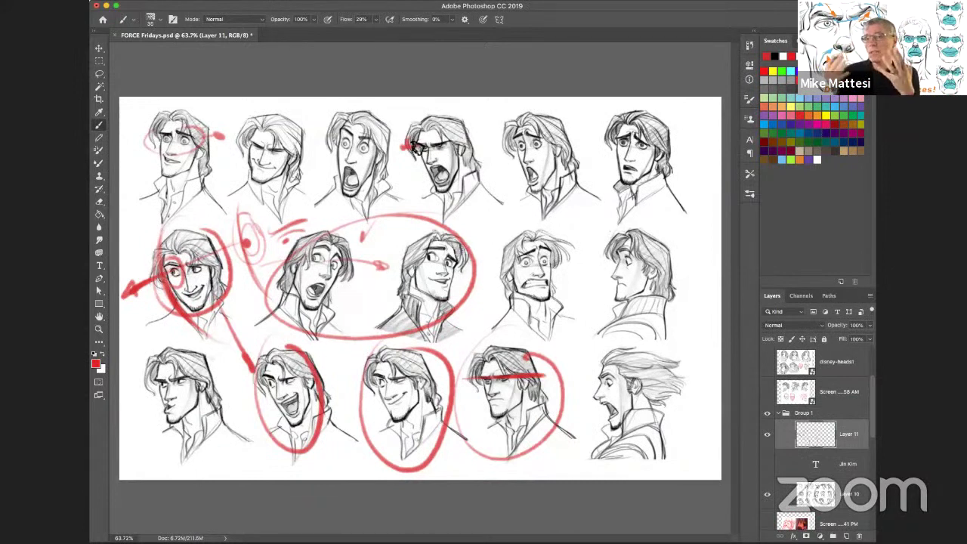
Select all of Layer 11 and delete its contents to remove every red stroke.
key("super+a")
key("BackSpace")
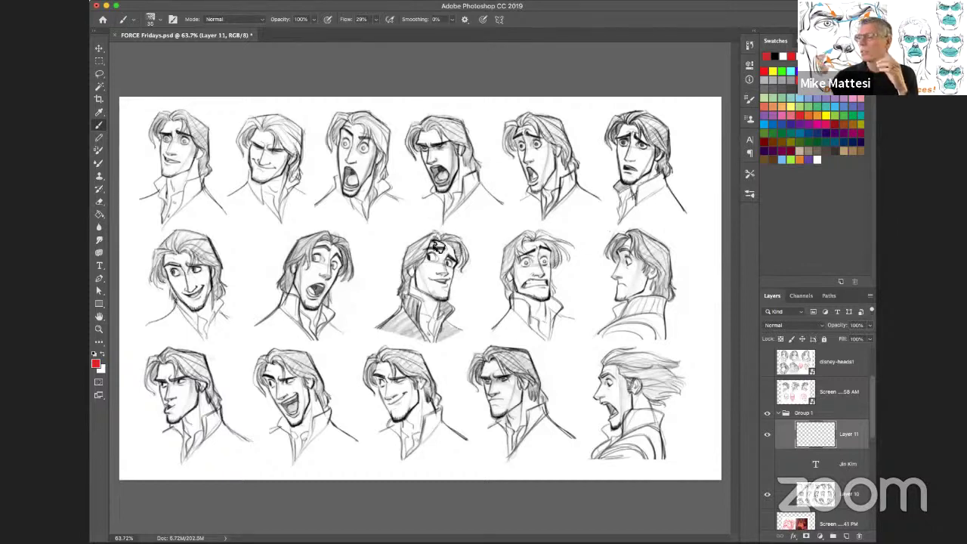
Circle the smirking middle-row face in red and zoom in on it.
left_click_drag(399, 241, 477, 282)
left_click_drag(437, 224, 475, 226)
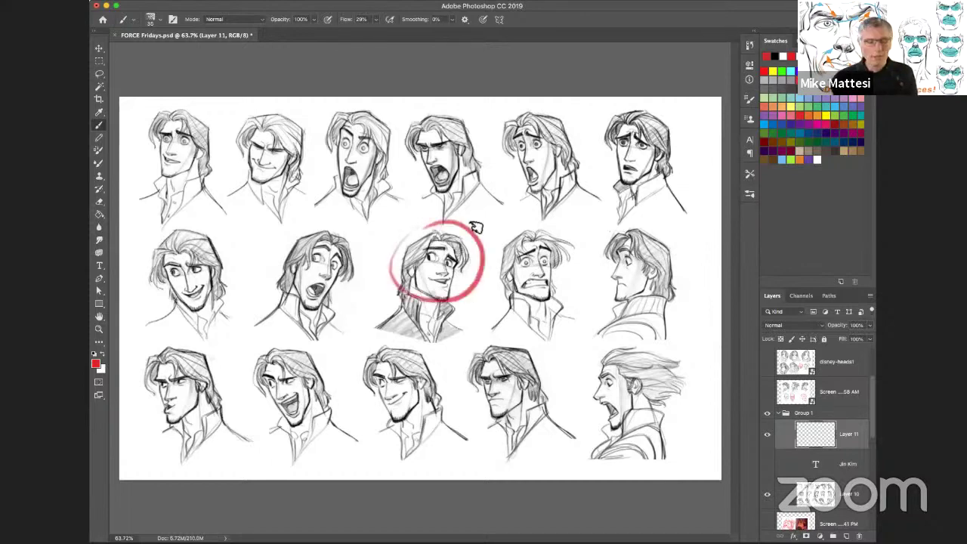
key("z")
mouse_move(467, 262)
left_mouse_down()
mouse_move(501, 242)
mouse_move(396, 255)
left_mouse_up()
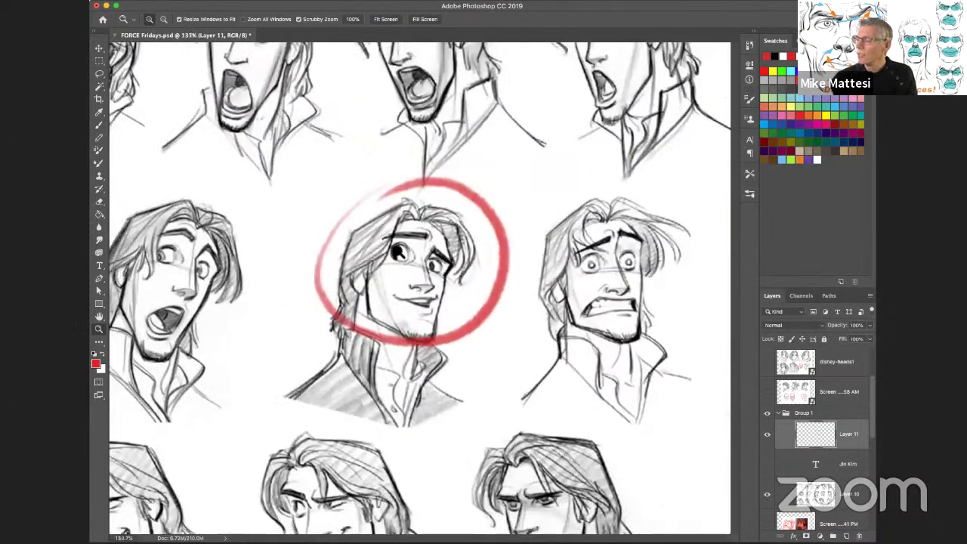
left_click_drag(396, 255, 408, 249)
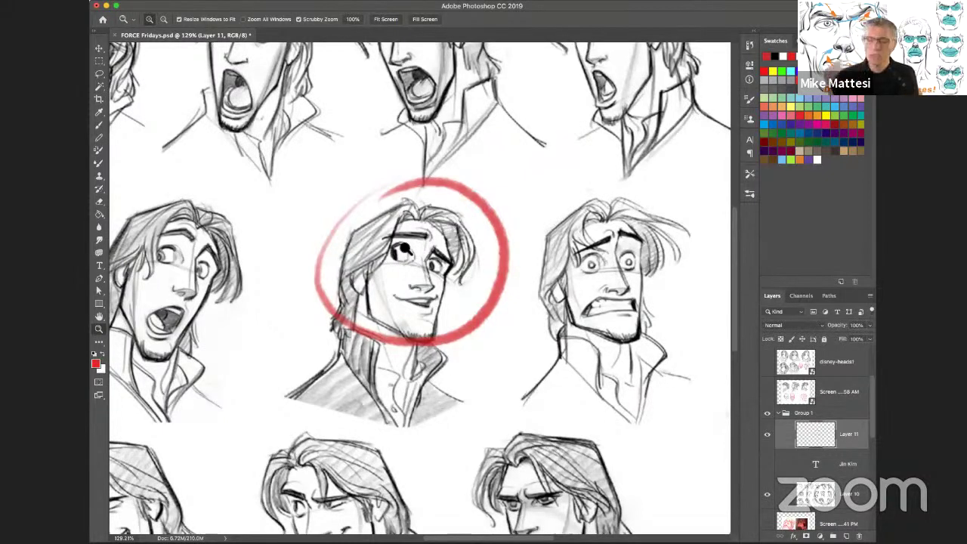
Brush a red arc, a blob and a left-pointing arrow beside the face.
key("b")
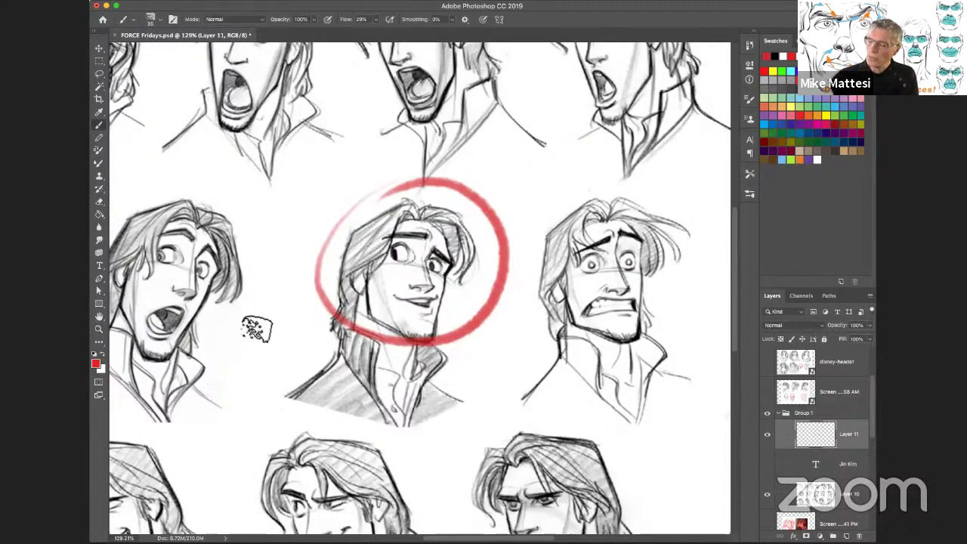
left_click_drag(296, 274, 260, 373)
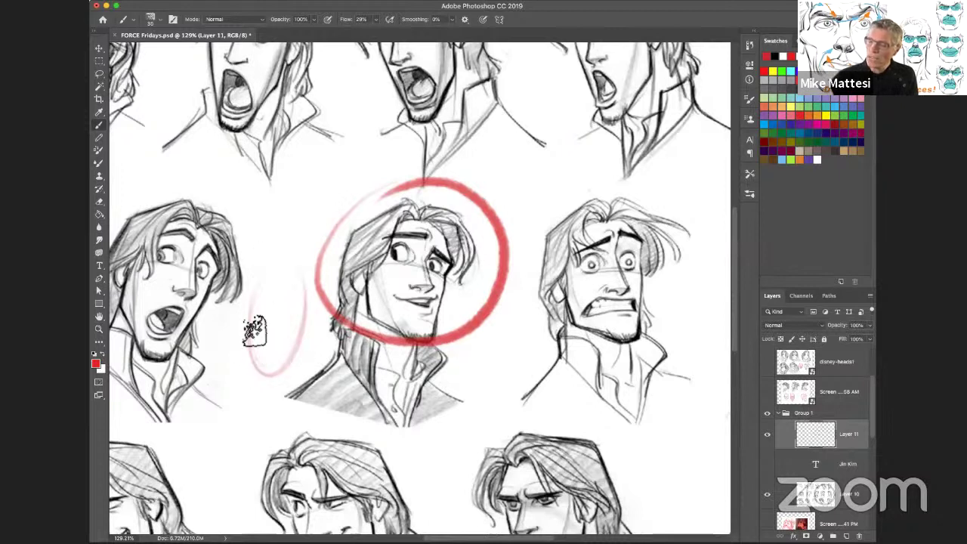
mouse_move(255, 331)
left_mouse_down()
mouse_move(255, 355)
mouse_move(252, 335)
mouse_move(263, 342)
mouse_move(252, 352)
mouse_move(250, 340)
mouse_move(263, 346)
left_mouse_up()
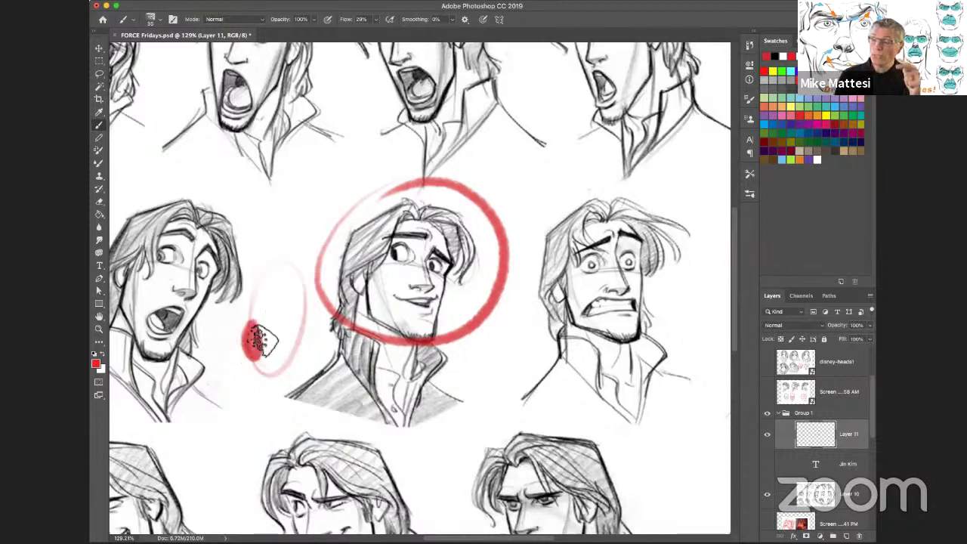
left_click_drag(216, 357, 255, 354)
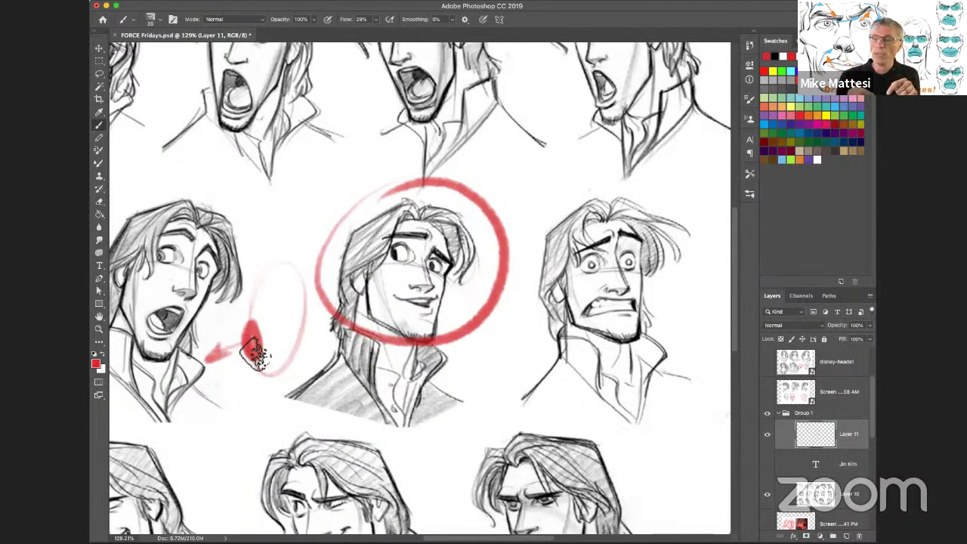
Erase the red circle, arc and arrow with an enlarged brush, then shrink it back.
key("bracketright")
key("bracketright")
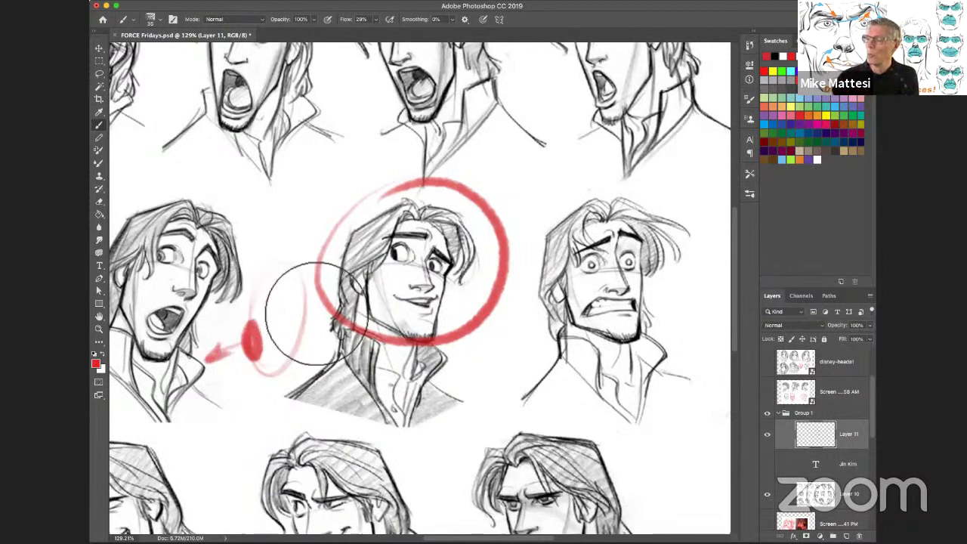
key("super+alt+z")
key("super+alt+z")
key("super+alt+z")
mouse_move(217, 410)
left_mouse_down()
mouse_move(321, 278)
mouse_move(398, 298)
mouse_move(557, 283)
mouse_move(503, 341)
mouse_move(511, 302)
left_mouse_up()
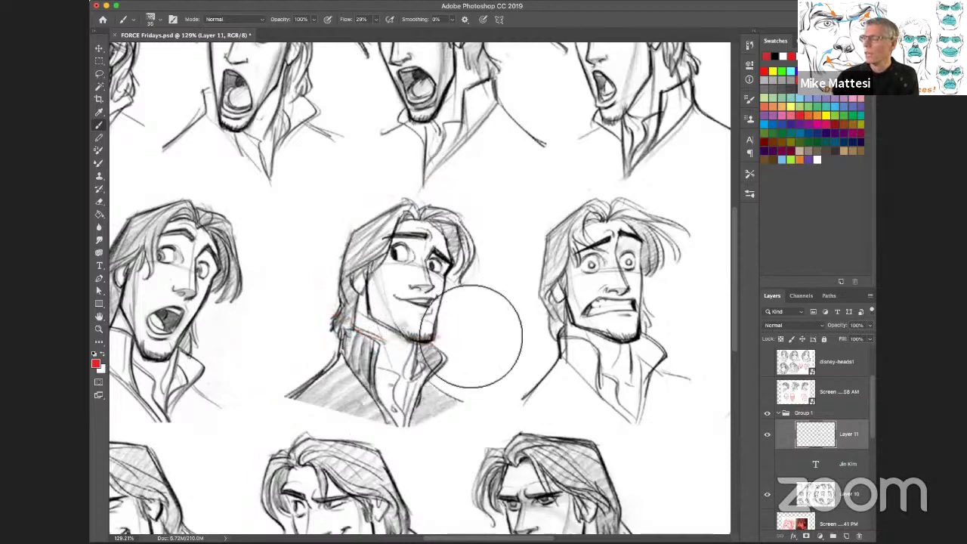
key("bracketleft")
key("bracketleft")
key("bracketleft")
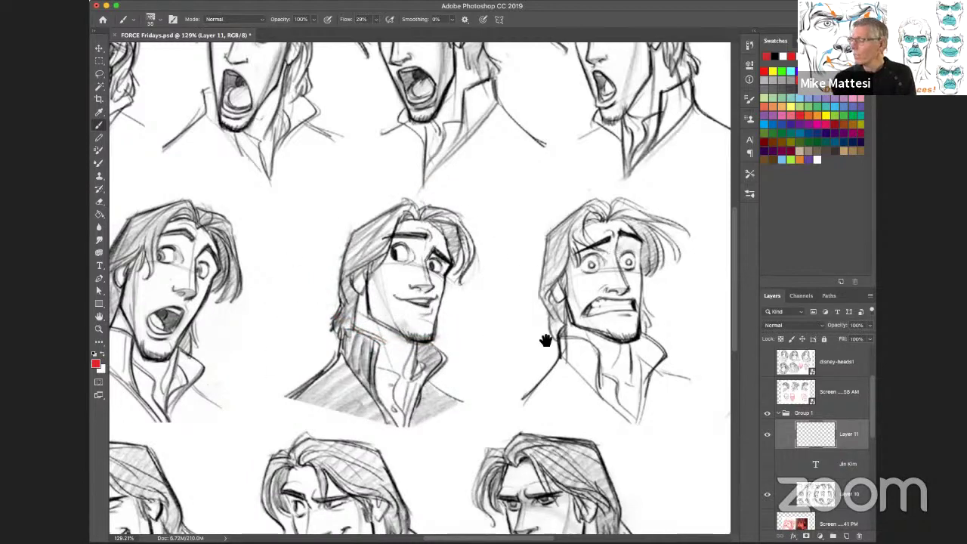
Pan the view slightly left and down across the Flynn expression sheet.
left_click_drag(496, 350, 434, 283)
scroll(502, 302, "left", 5)
scroll(502, 302, "down", 2)
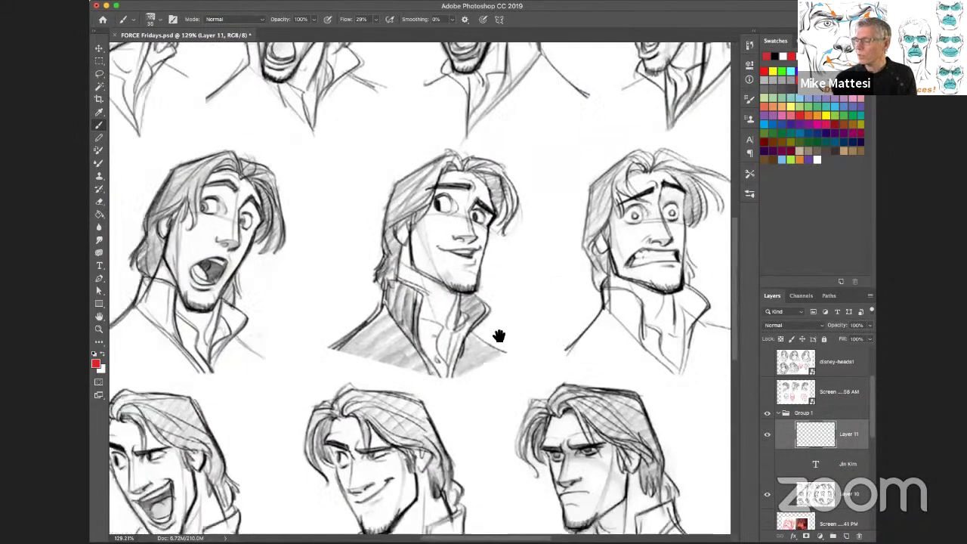
Zoom out to about 72% and scroll around to view every Flynn expression head.
key("z")
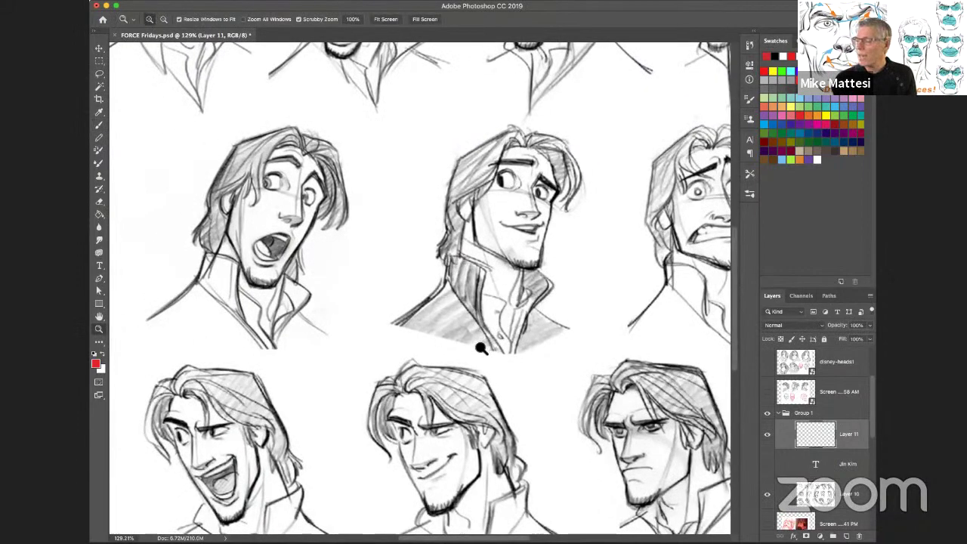
left_click_drag(479, 340, 471, 345)
scroll(493, 364, "left", 4)
scroll(493, 364, "down", 1)
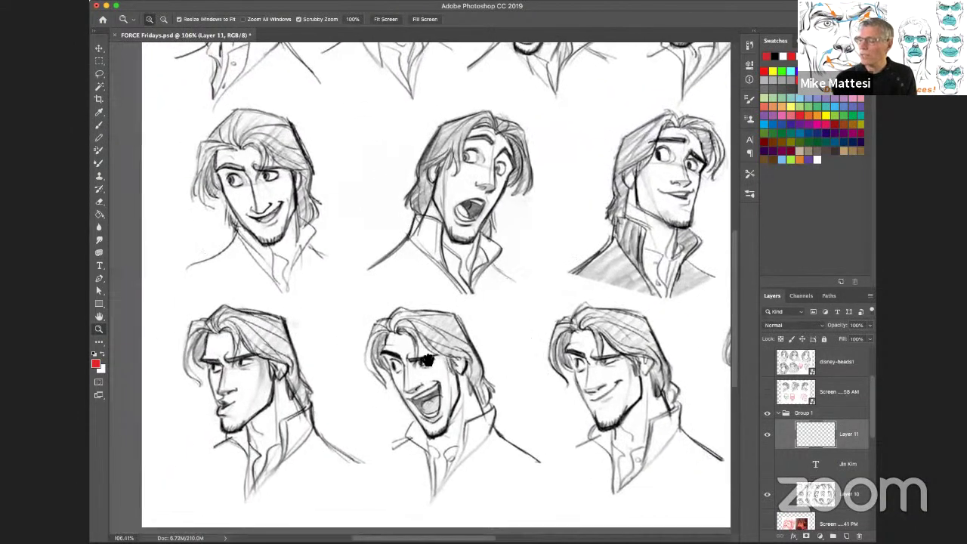
scroll(483, 370, "right", 5)
scroll(474, 375, "right", 2)
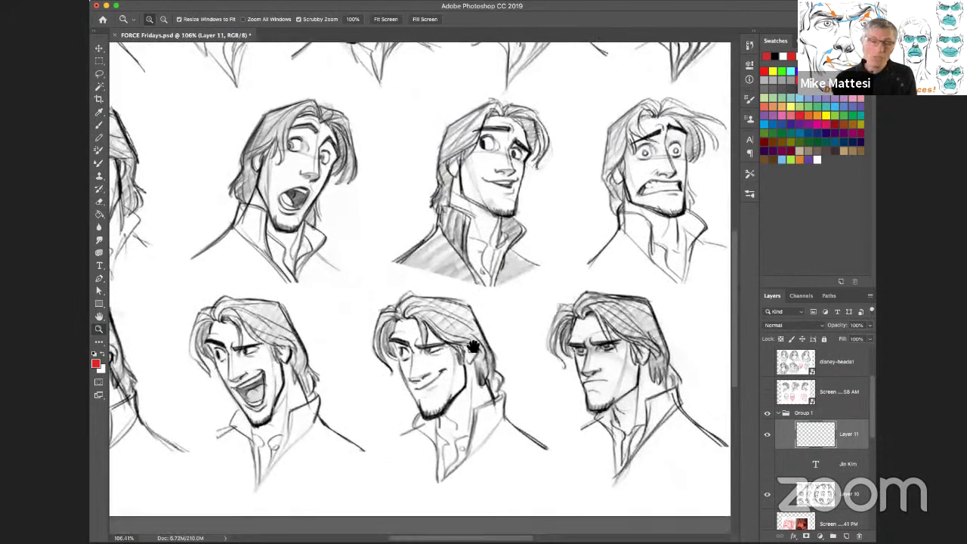
scroll(468, 388, "right", 4)
scroll(470, 385, "up", 3)
scroll(469, 385, "right", 2)
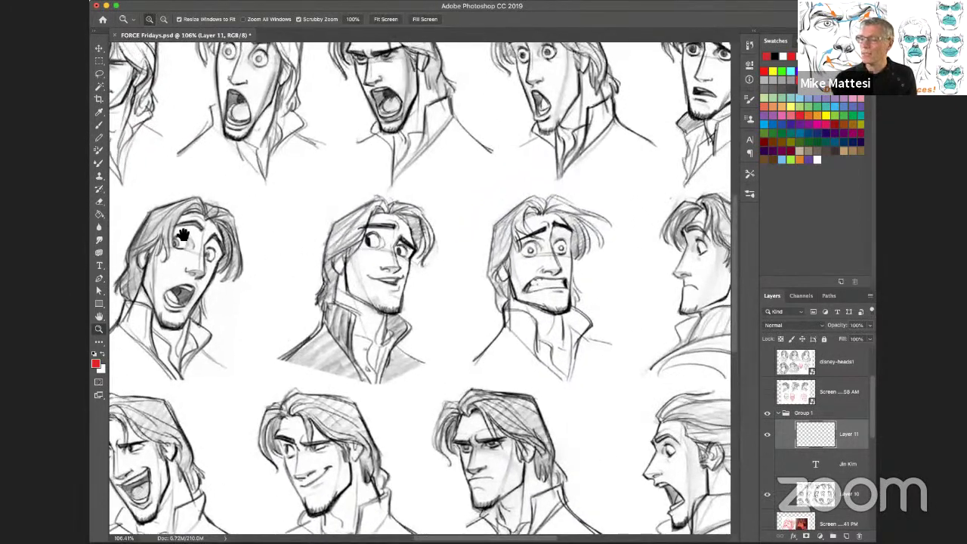
scroll(249, 255, "up", 3)
scroll(249, 255, "left", 1)
scroll(314, 194, "up", 1)
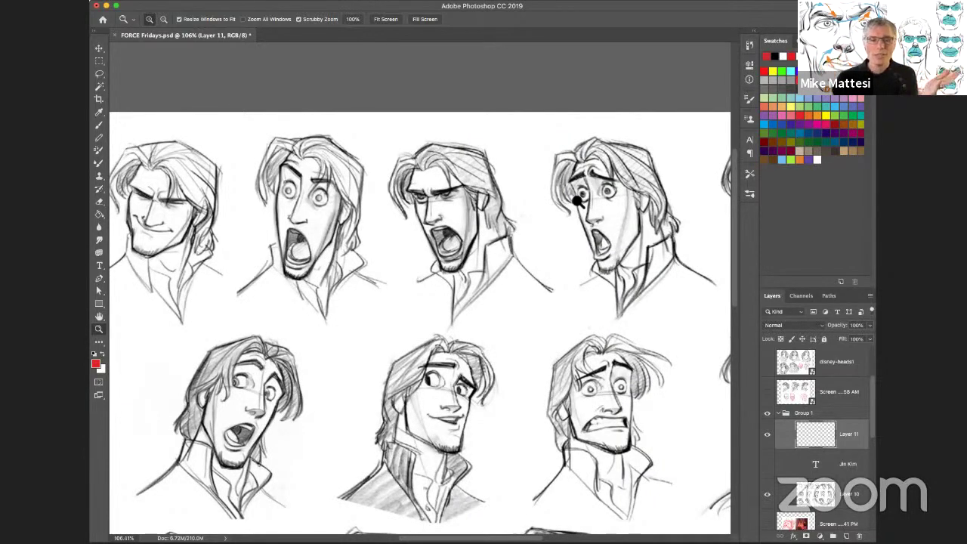
scroll(514, 350, "right", 5)
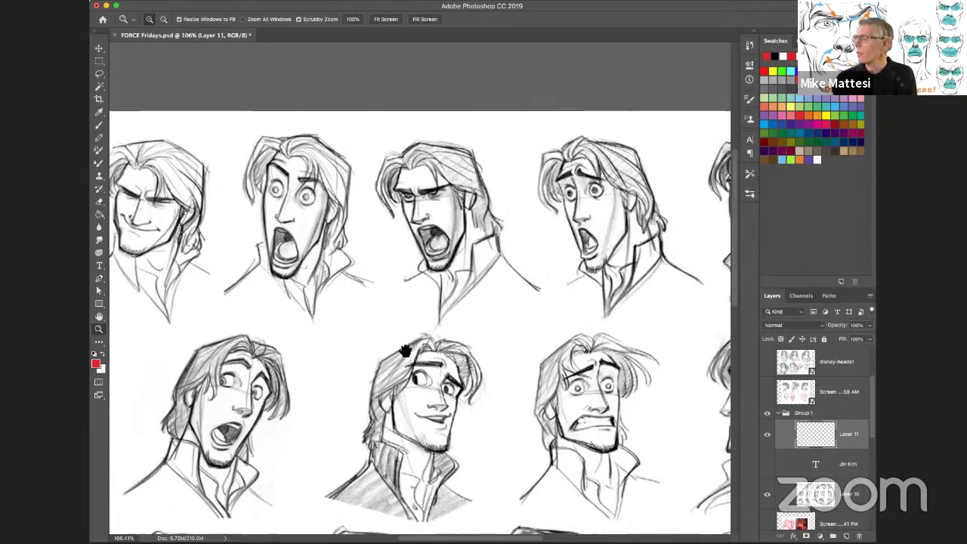
scroll(481, 336, "down", 4)
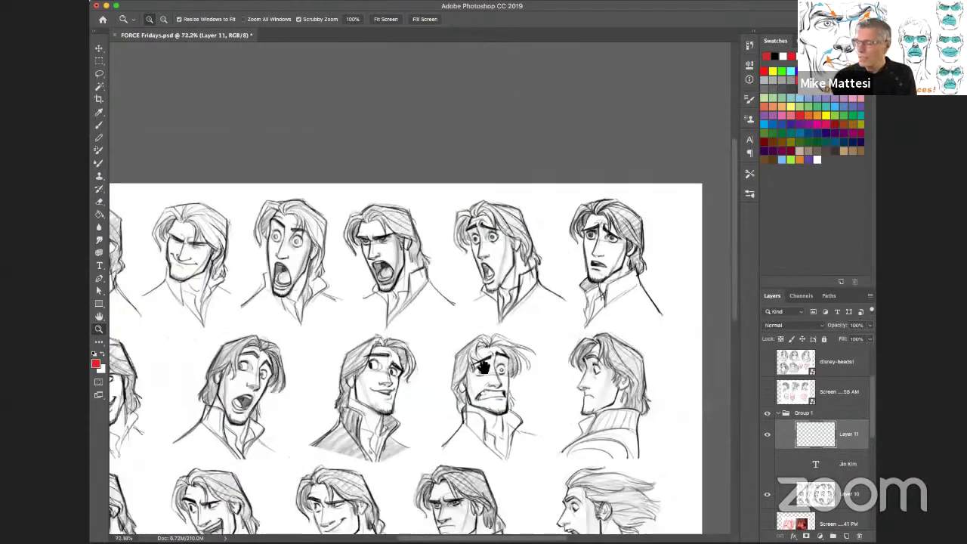
scroll(449, 365, "down", 3)
scroll(449, 365, "left", 3)
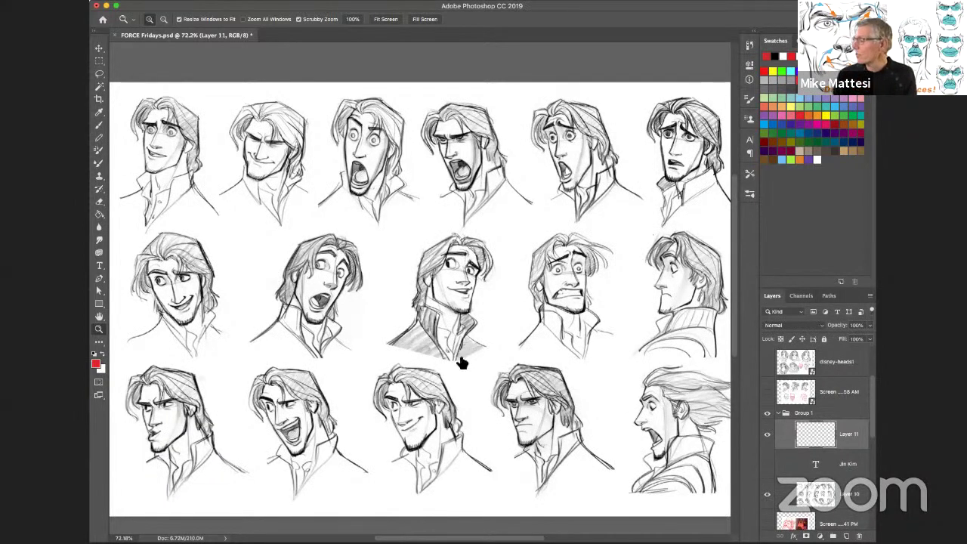
Collapse and hide Group 1, then show the Screen ...58 AM skull comparison layer.
left_click(778, 412)
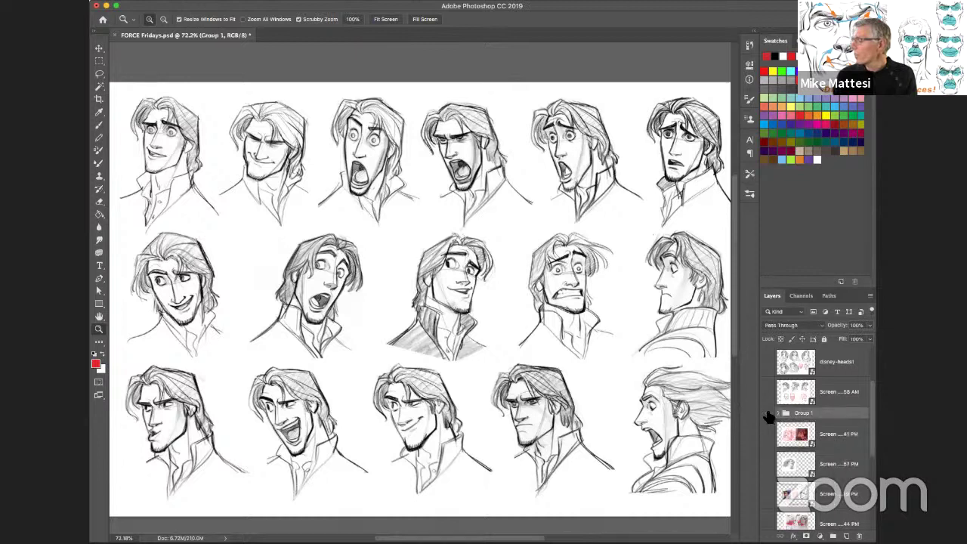
left_click(767, 412)
left_click(767, 391)
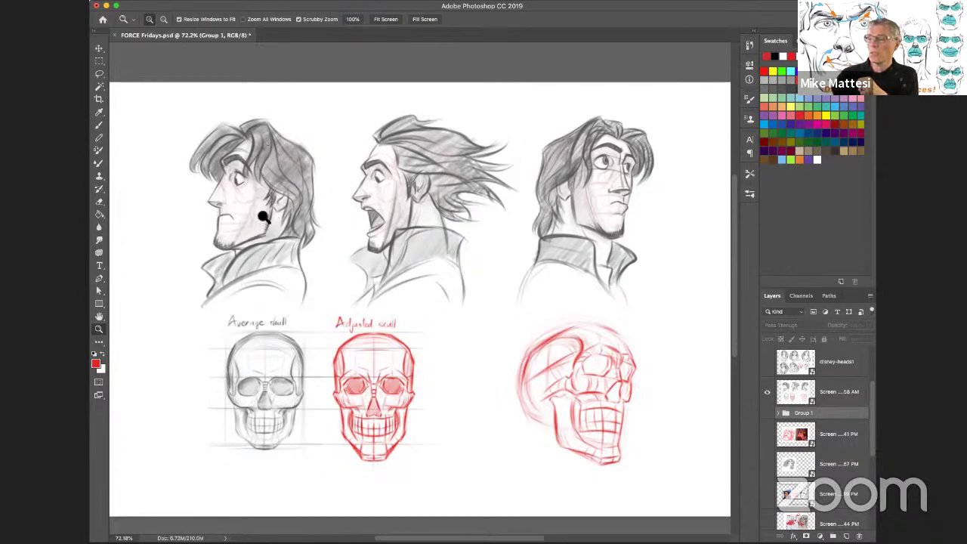
Zoom in on the left profile head and back out, then swap the skull layer for disney-heads1.
left_click_drag(255, 200, 214, 184)
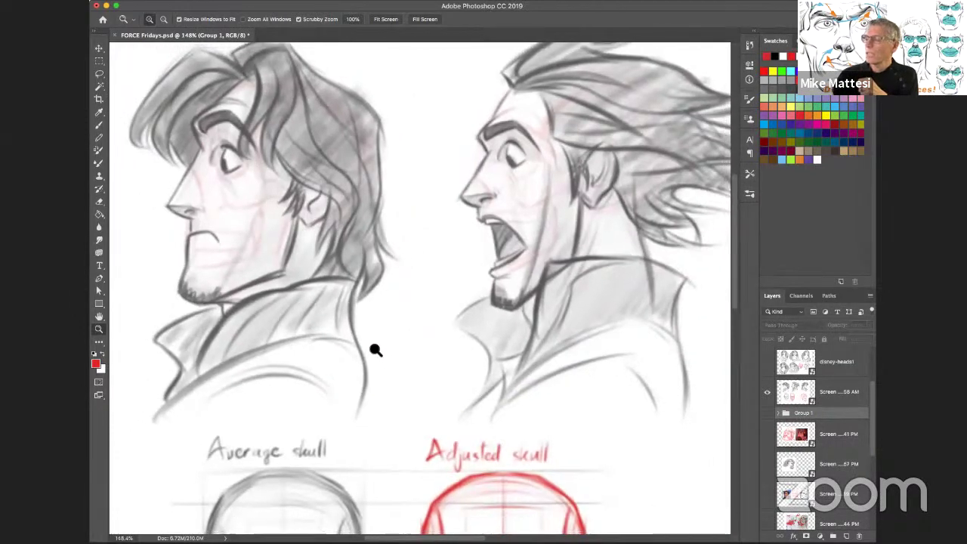
left_click_drag(375, 350, 360, 358)
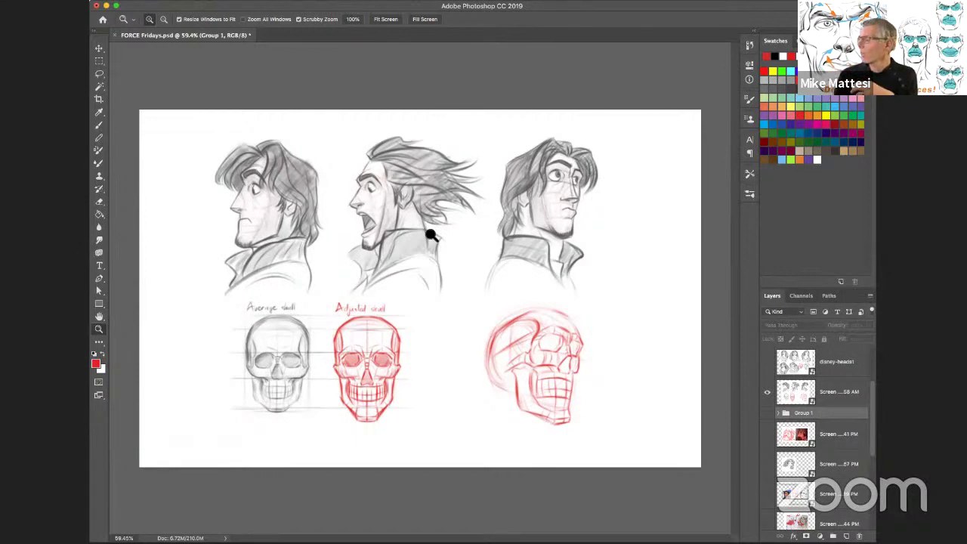
left_click(767, 391)
left_click(767, 362)
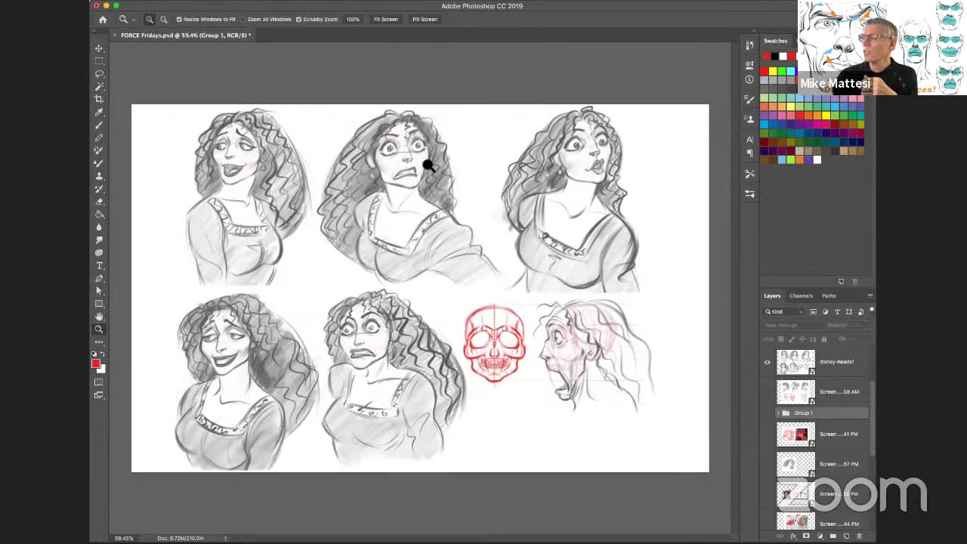
mouse_move(425, 158)
left_mouse_down()
mouse_move(428, 134)
mouse_move(410, 149)
left_mouse_up()
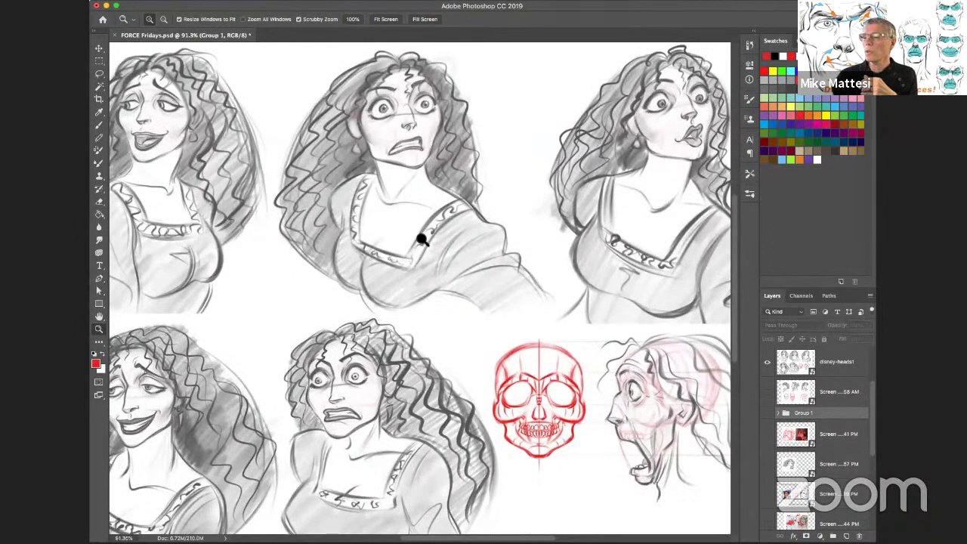
left_click_drag(420, 242, 529, 331)
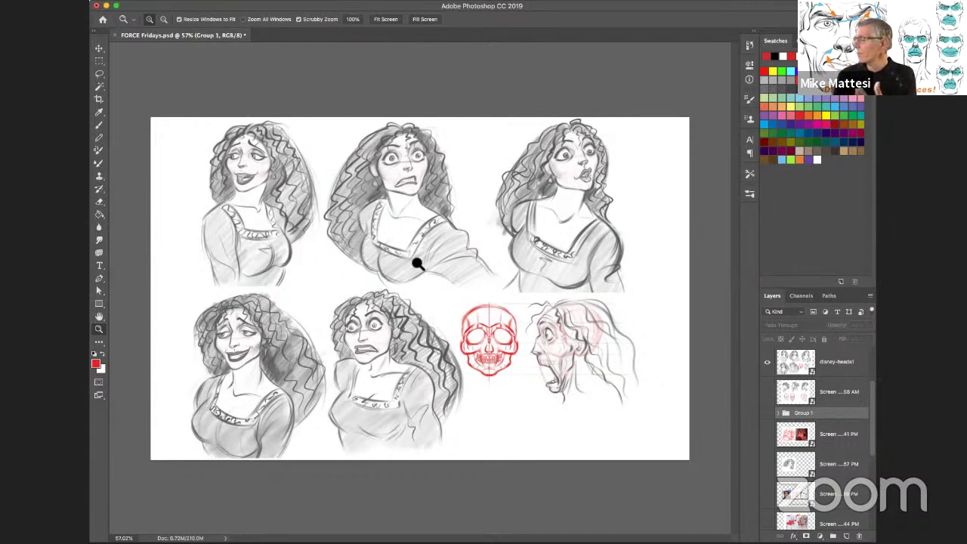
Hide disney-heads1 and the single head sketch, then add a new Layer 12 above disney-heads1.
scroll(870, 389, "up", 1)
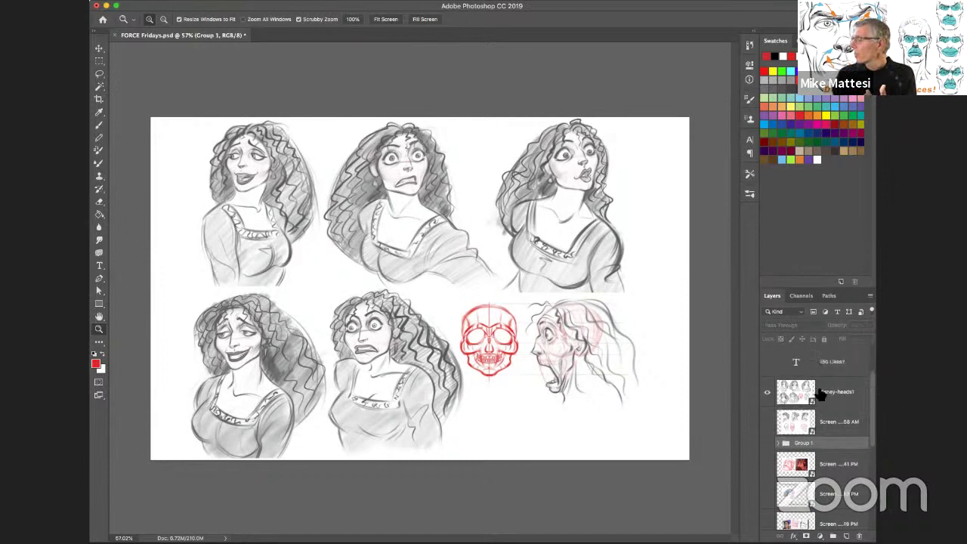
left_click(767, 392)
left_click(767, 494)
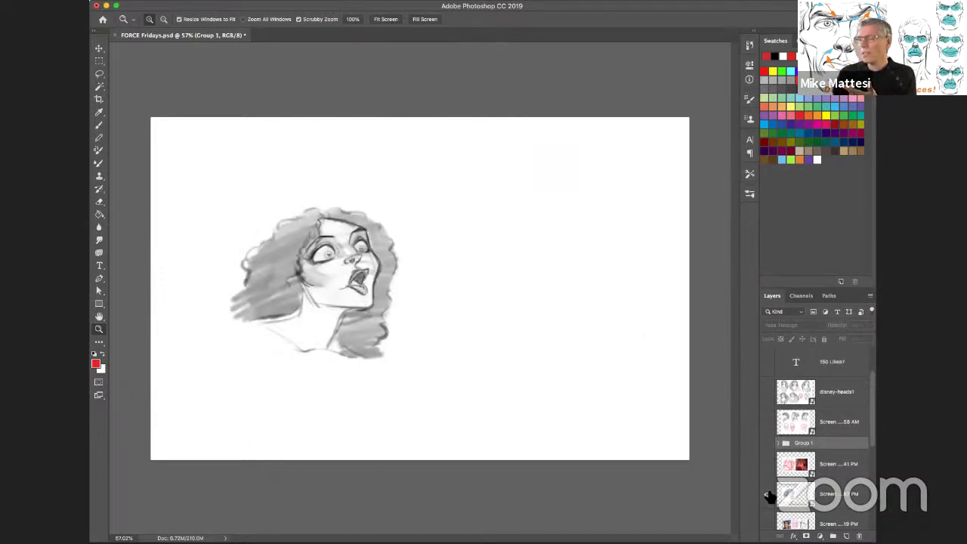
left_click(767, 493)
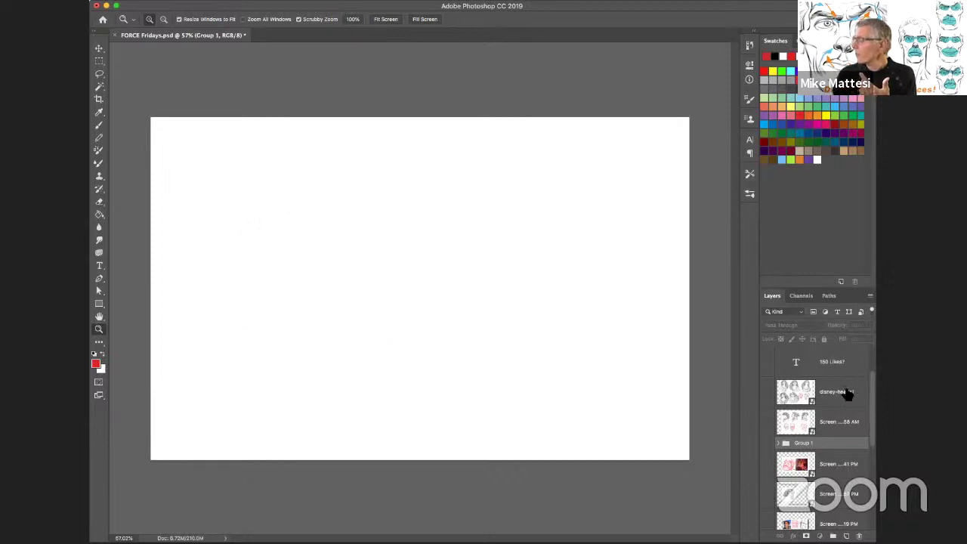
left_click(848, 392)
left_click(846, 536)
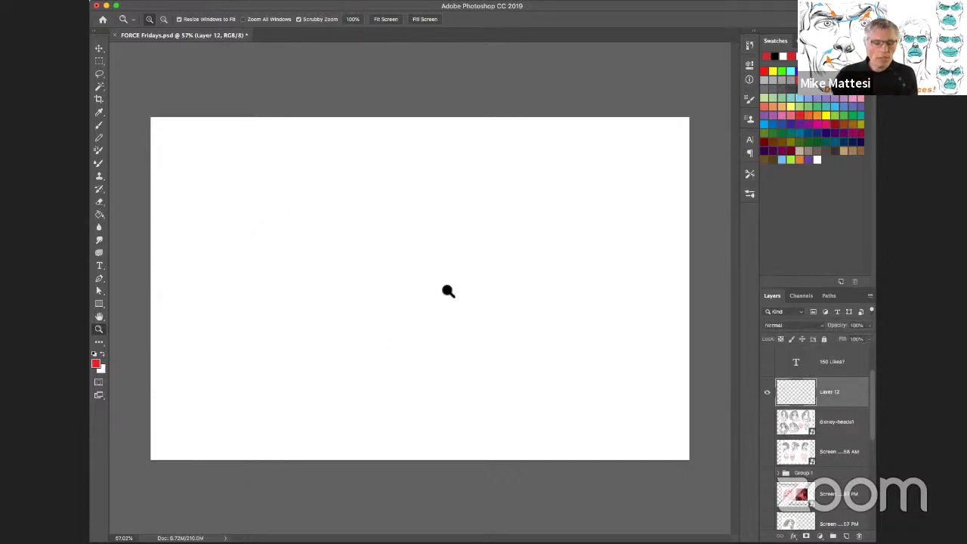
With the Brush (B), rough pink blocky head edges on Layer 12, then undo them with Cmd+Z.
key("b")
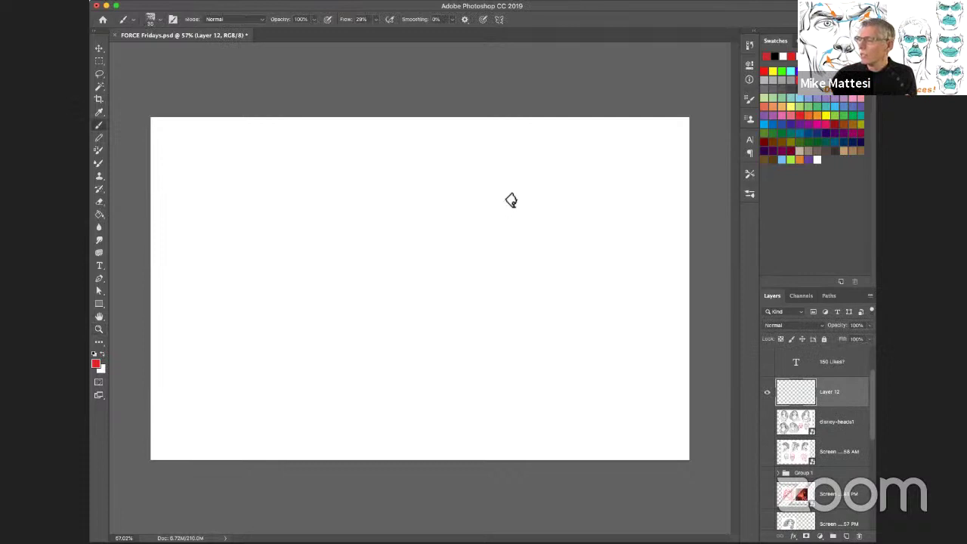
left_click_drag(484, 217, 462, 239)
mouse_move(506, 202)
left_mouse_down()
mouse_move(466, 238)
mouse_move(474, 247)
mouse_move(465, 292)
mouse_move(470, 364)
mouse_move(516, 370)
mouse_move(576, 328)
left_mouse_up()
left_click_drag(578, 276, 576, 328)
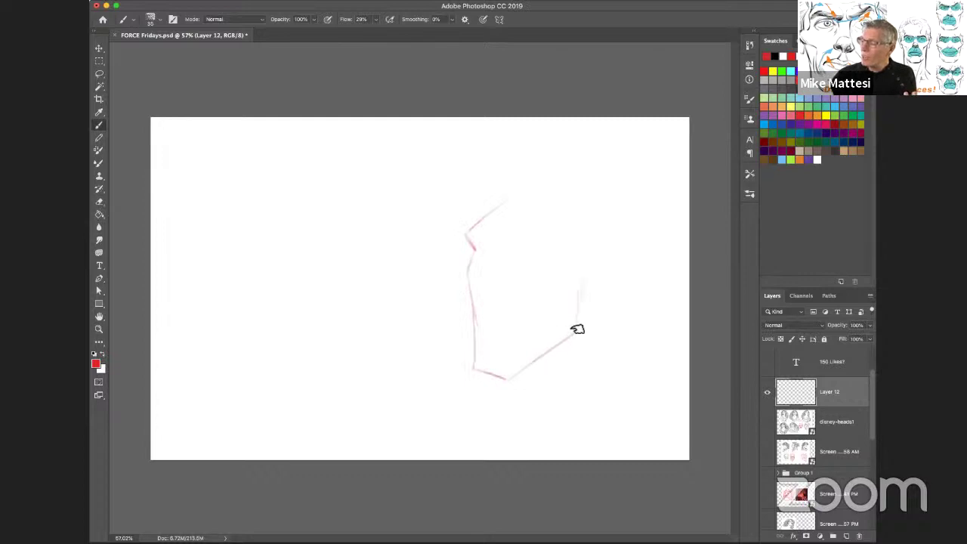
left_click_drag(591, 198, 501, 202)
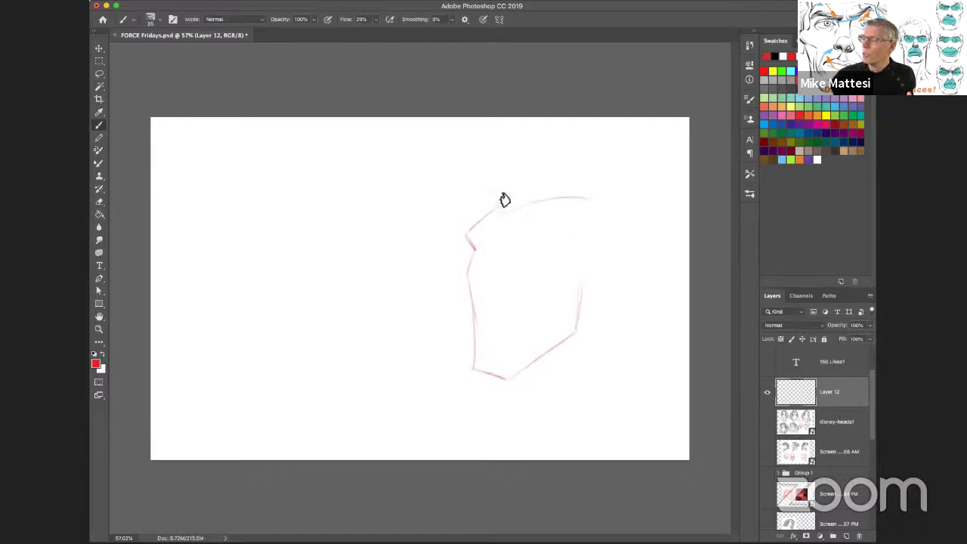
mouse_move(511, 235)
left_mouse_down()
mouse_move(557, 232)
mouse_move(553, 224)
mouse_move(570, 235)
mouse_move(488, 259)
mouse_move(490, 251)
mouse_move(480, 310)
left_mouse_up()
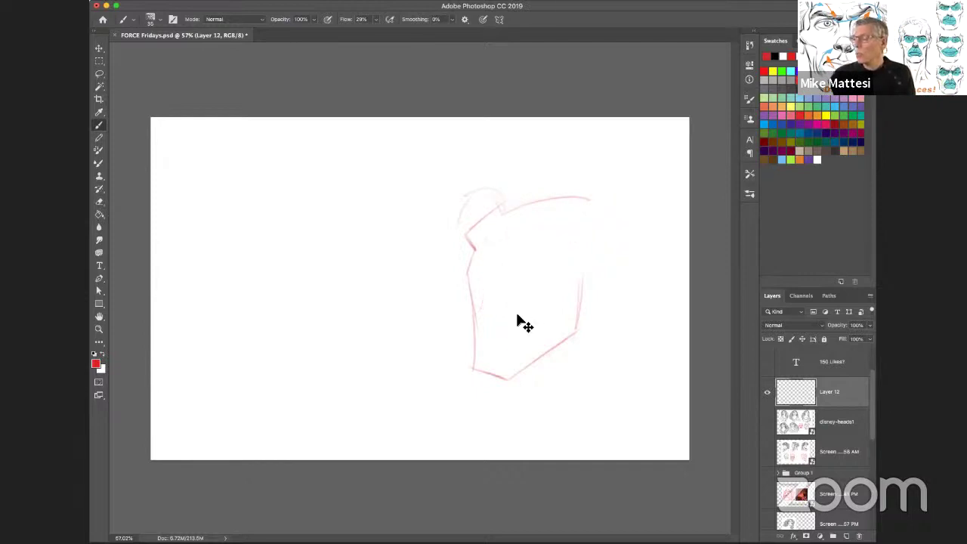
key("super+z")
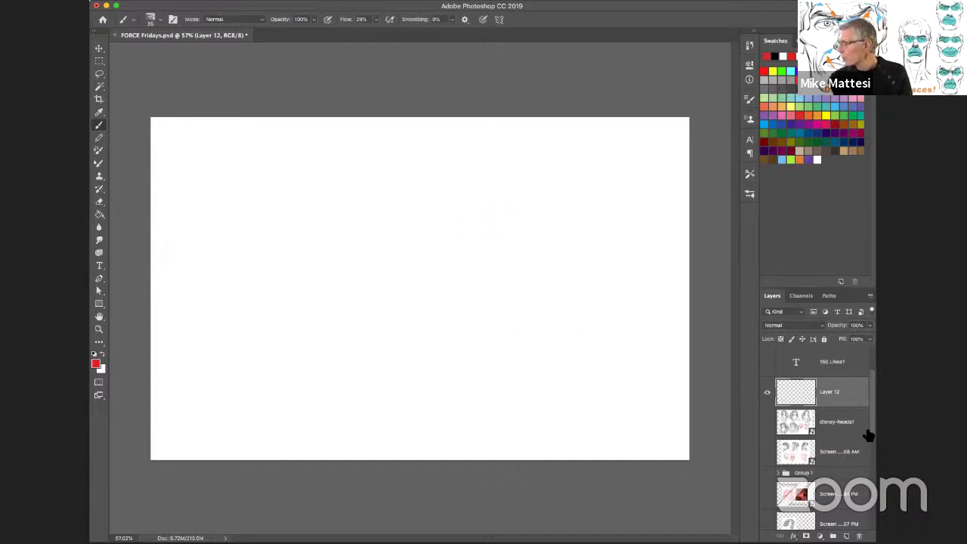
Show the three-face reference, move it to the top-left, then make Layer 12 active.
left_click_drag(867, 436, 873, 467)
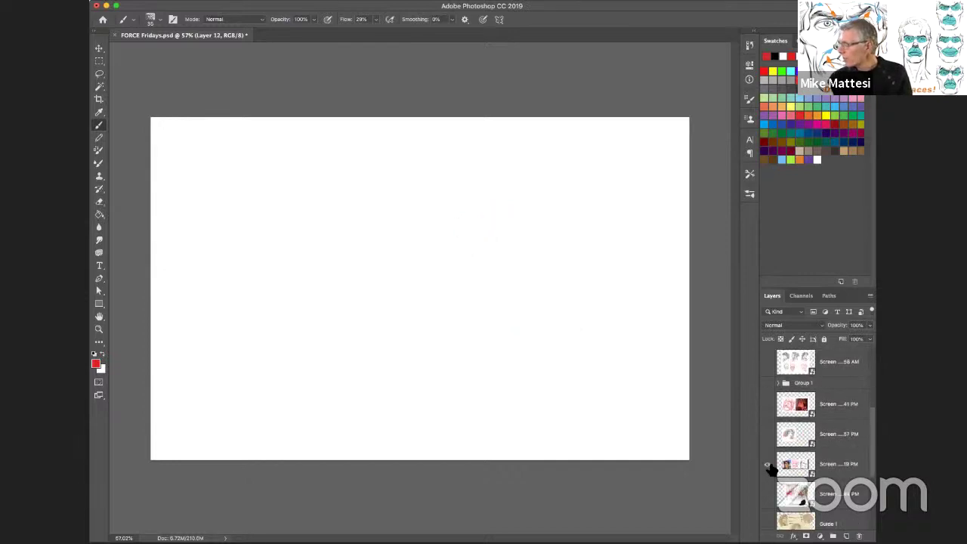
left_click(767, 464)
left_click(842, 462)
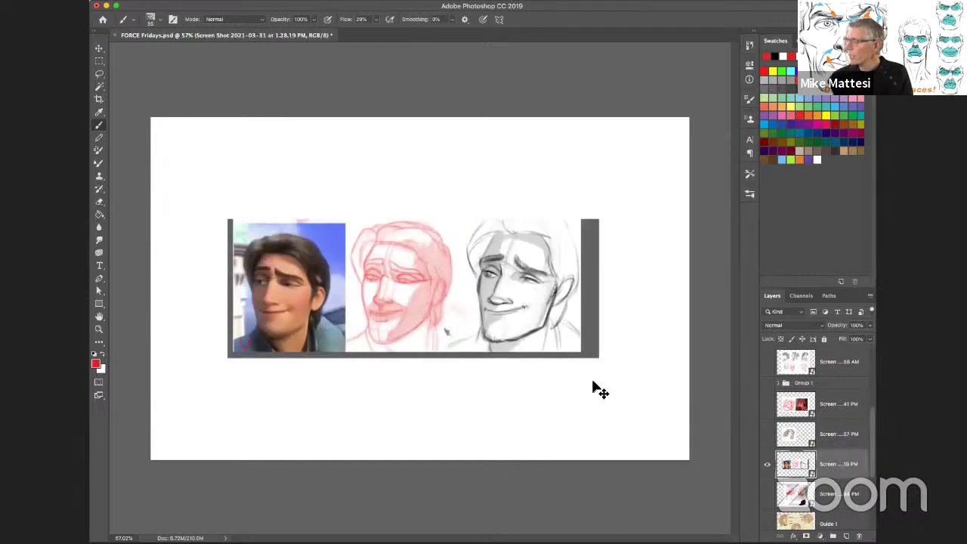
left_click_drag(426, 276, 235, 238)
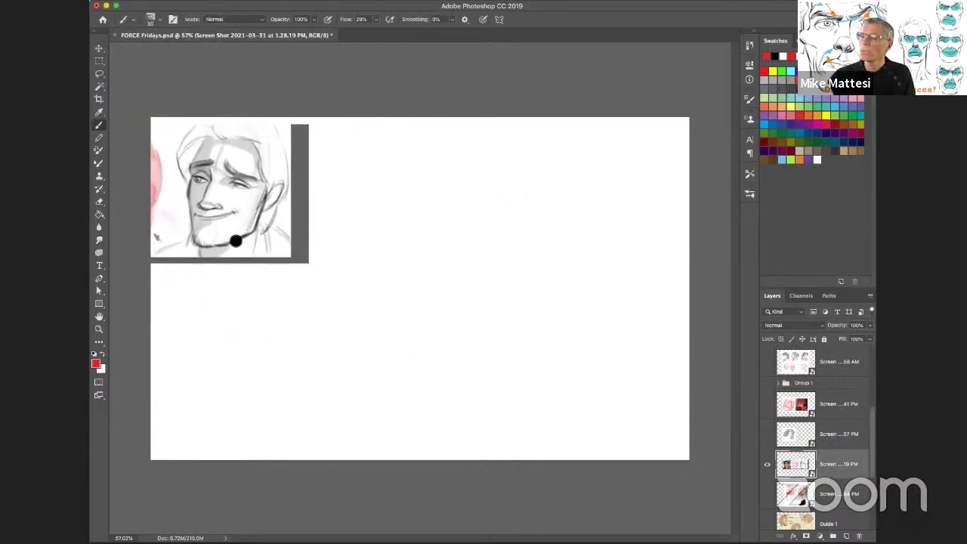
left_click_drag(871, 452, 869, 420)
left_click(850, 393)
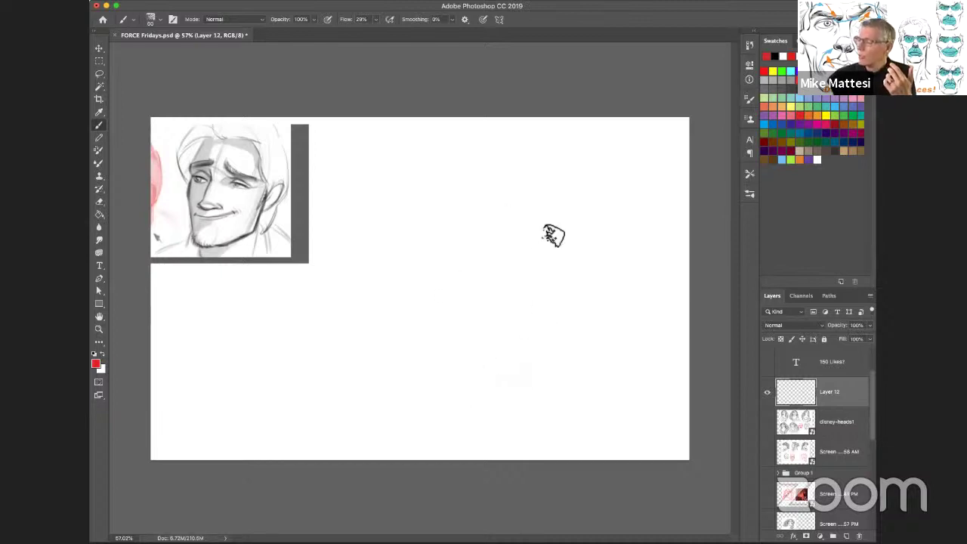
Sketch a faint red head oval with a centre line, cross-contour curve and brow line.
left_click_drag(553, 236, 528, 227)
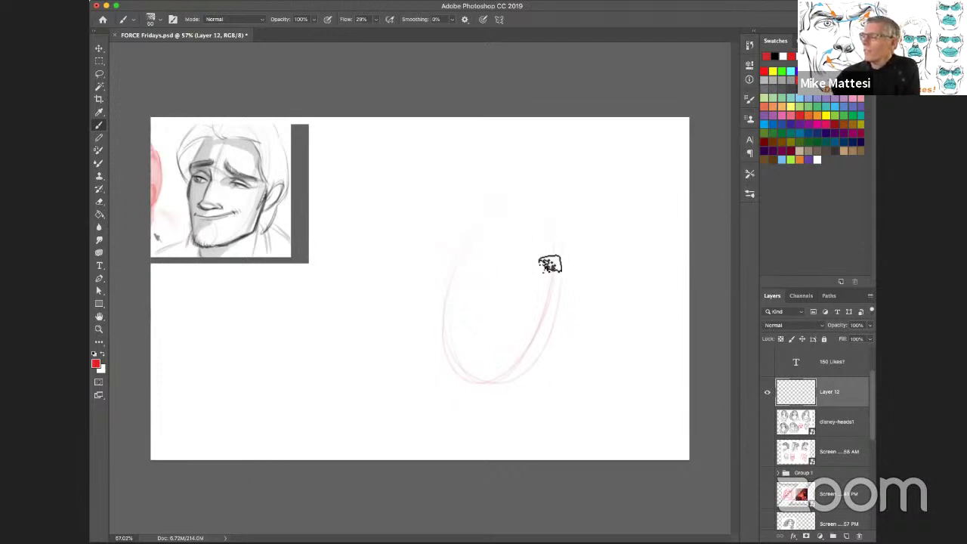
mouse_move(522, 233)
left_mouse_down()
mouse_move(477, 320)
mouse_move(520, 209)
mouse_move(483, 367)
left_mouse_up()
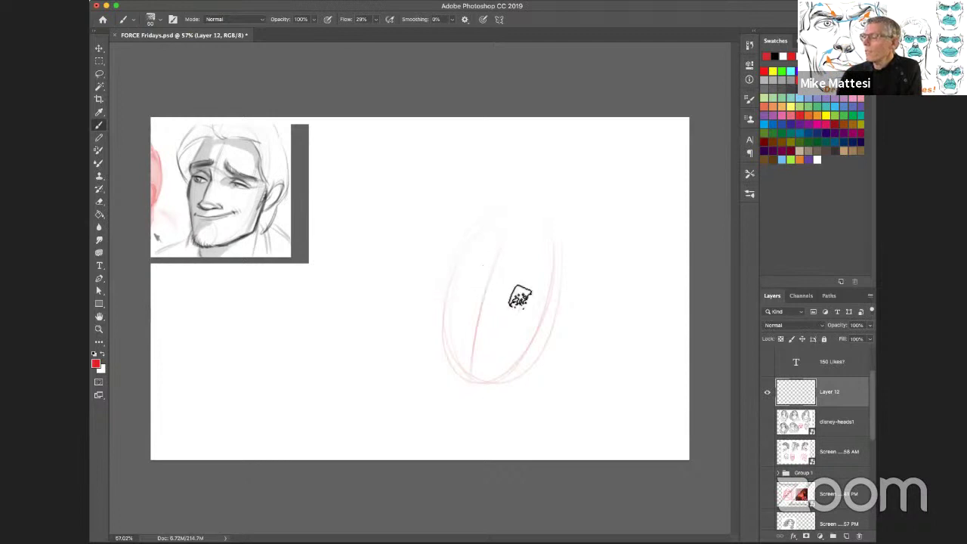
left_click_drag(450, 267, 557, 301)
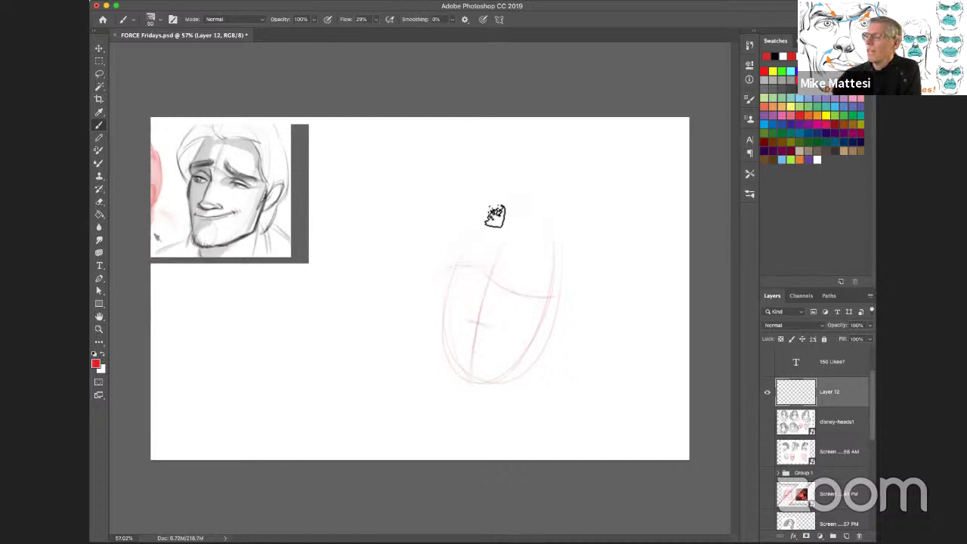
mouse_move(460, 255)
left_mouse_down()
mouse_move(458, 279)
mouse_move(453, 271)
mouse_move(501, 210)
left_mouse_up()
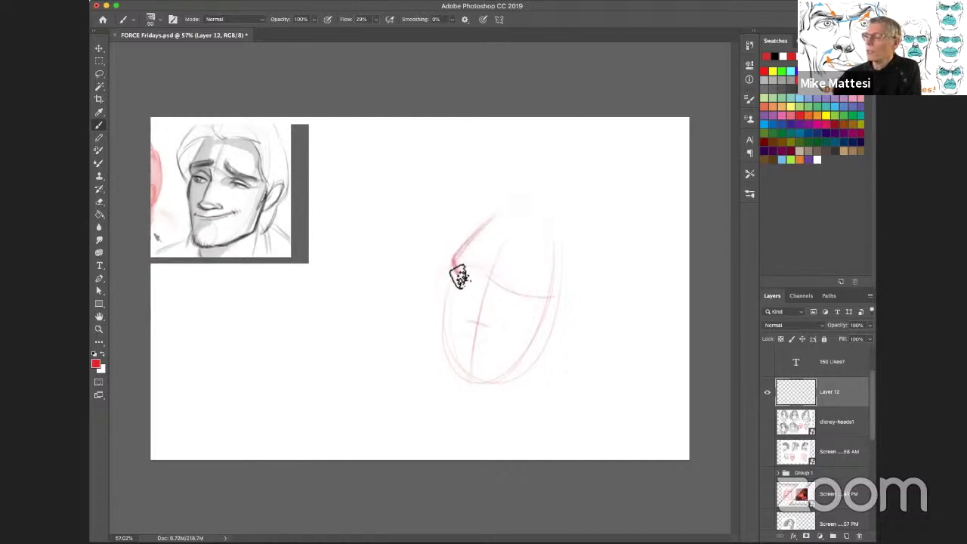
Darken the cheek and brow contours, then handwrite an underlined 'Contour' label beside the head.
mouse_move(453, 271)
left_mouse_down()
mouse_move(443, 305)
mouse_move(451, 356)
mouse_move(443, 313)
mouse_move(459, 391)
left_mouse_up()
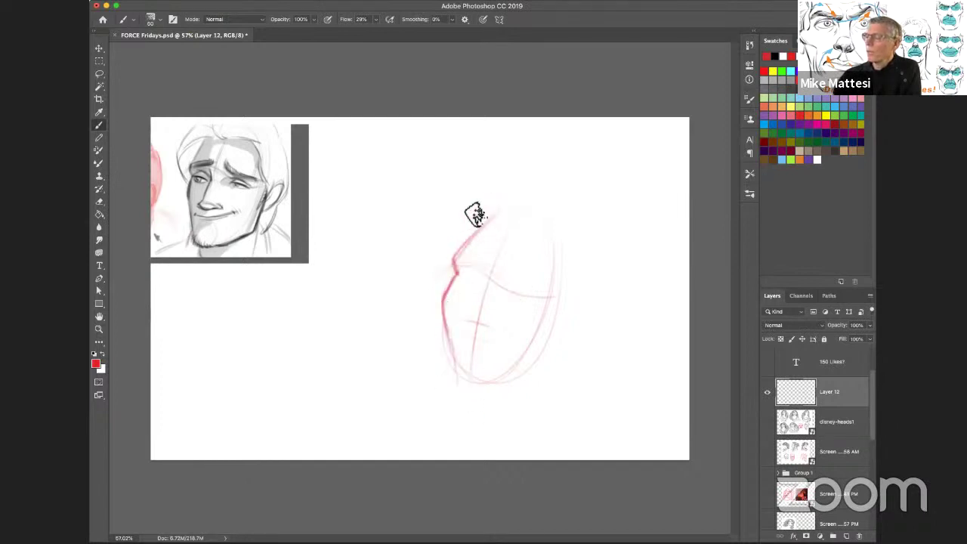
left_click_drag(488, 206, 453, 244)
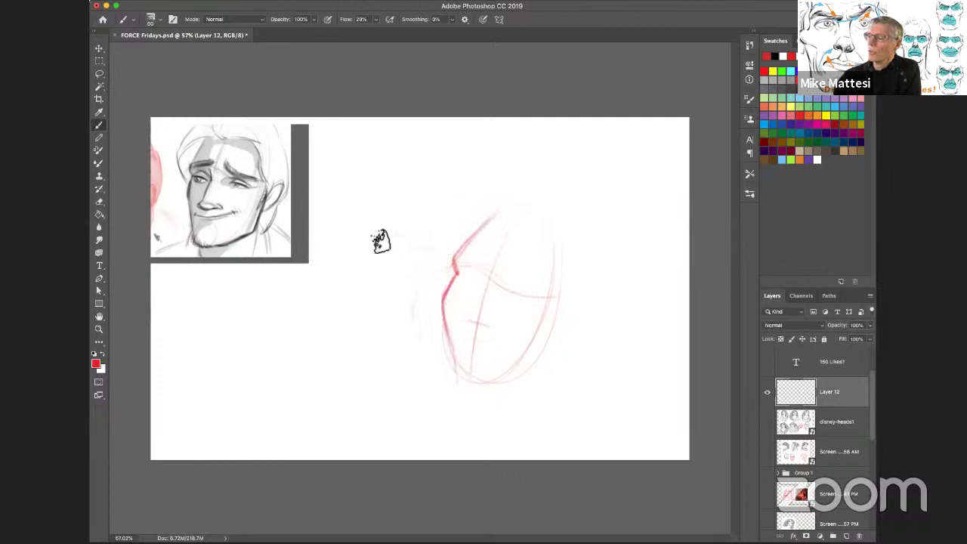
mouse_move(391, 255)
left_mouse_down()
mouse_move(428, 248)
mouse_move(429, 238)
mouse_move(420, 241)
left_mouse_up()
left_click_drag(374, 275, 440, 247)
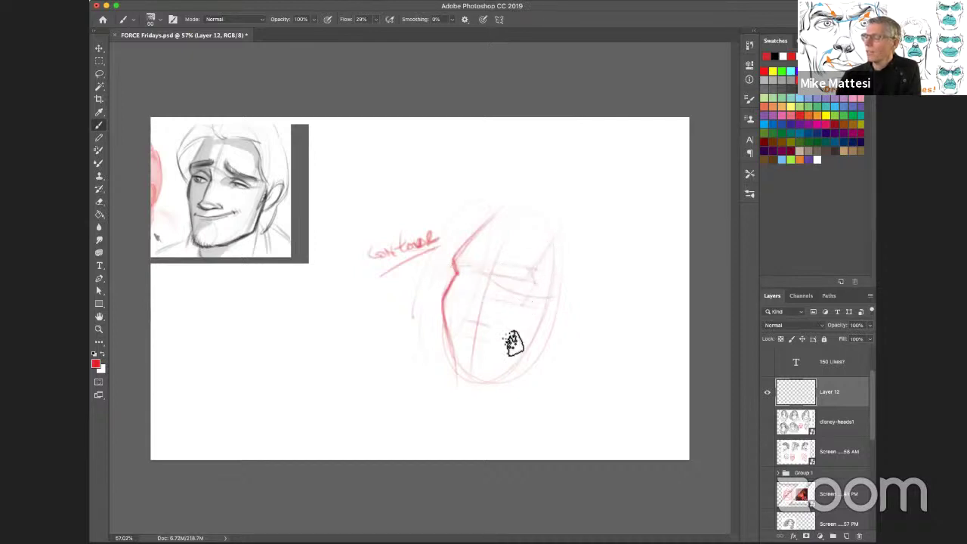
Add chin and brow strokes with hatching, plus a small oval ringed by a horizontal ellipse.
left_click_drag(448, 386, 482, 390)
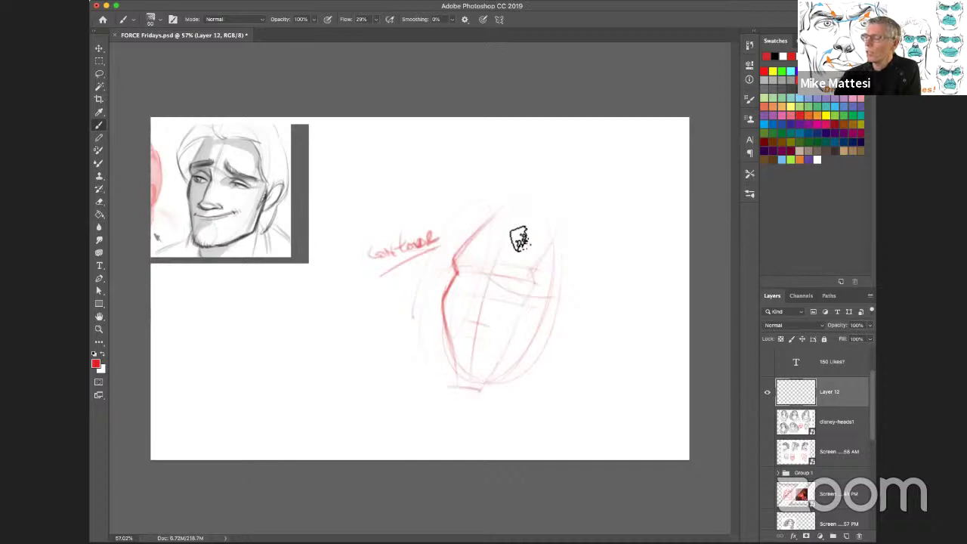
left_click_drag(520, 244, 540, 240)
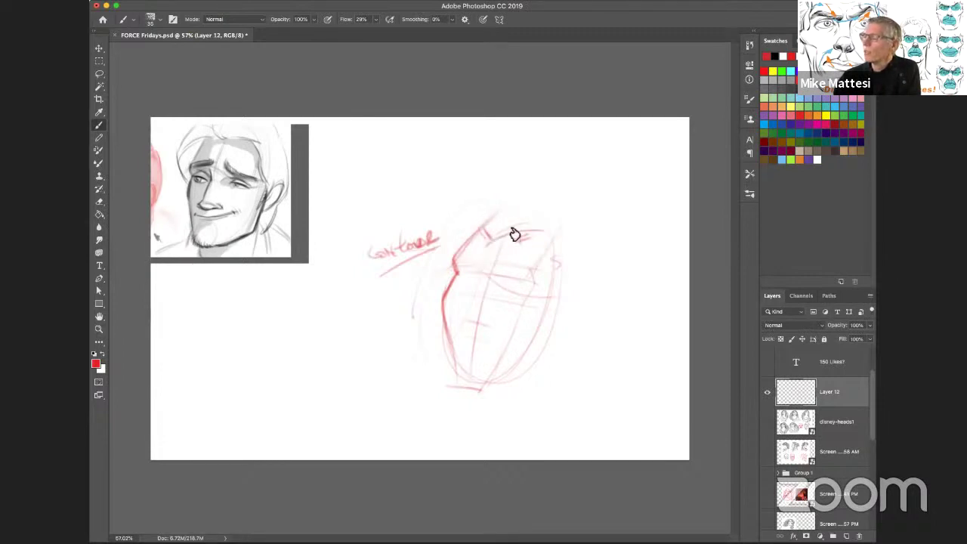
mouse_move(480, 254)
left_mouse_down()
mouse_move(450, 262)
mouse_move(484, 249)
left_mouse_up()
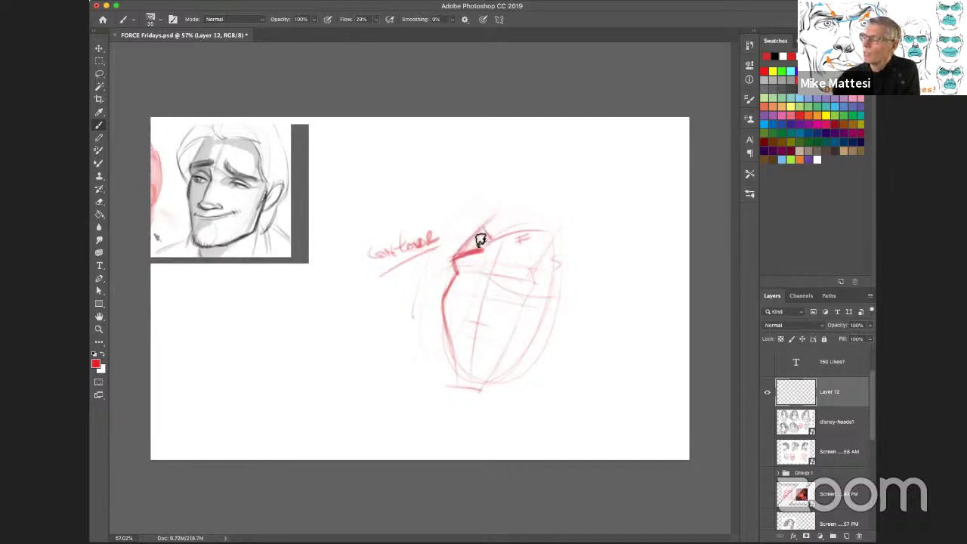
left_click_drag(480, 240, 512, 231)
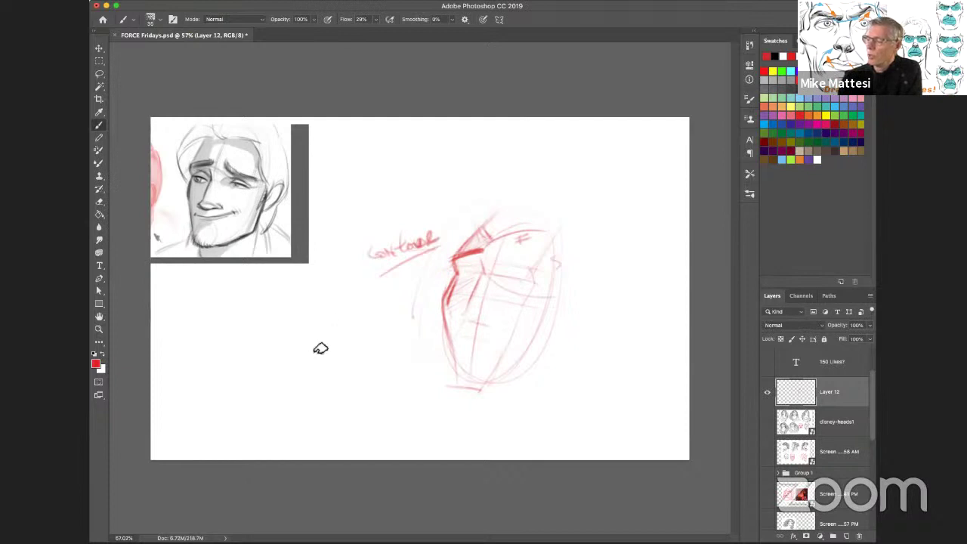
mouse_move(346, 322)
left_mouse_down()
mouse_move(336, 373)
mouse_move(325, 360)
mouse_move(346, 315)
mouse_move(355, 366)
mouse_move(332, 334)
mouse_move(358, 354)
left_mouse_up()
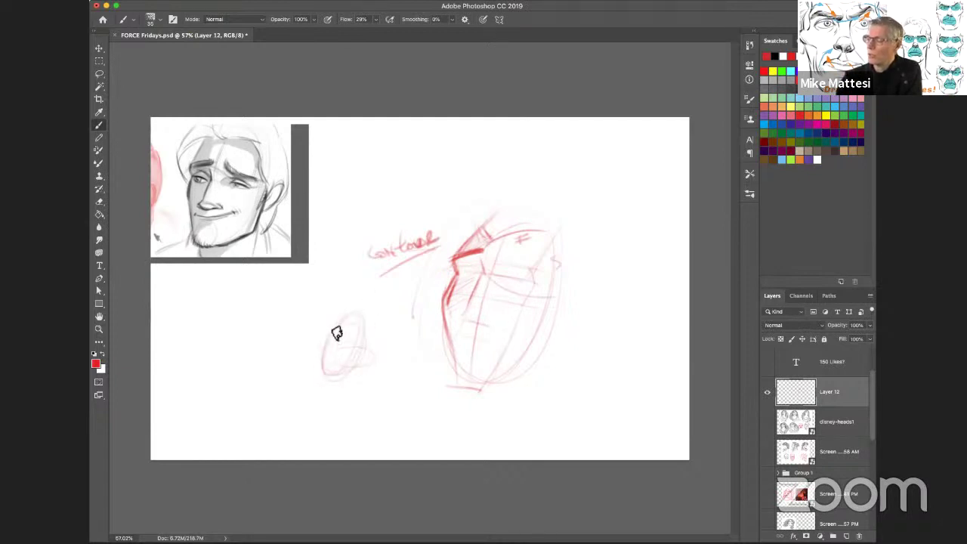
mouse_move(316, 358)
left_mouse_down()
mouse_move(363, 347)
mouse_move(370, 365)
mouse_move(325, 341)
left_mouse_up()
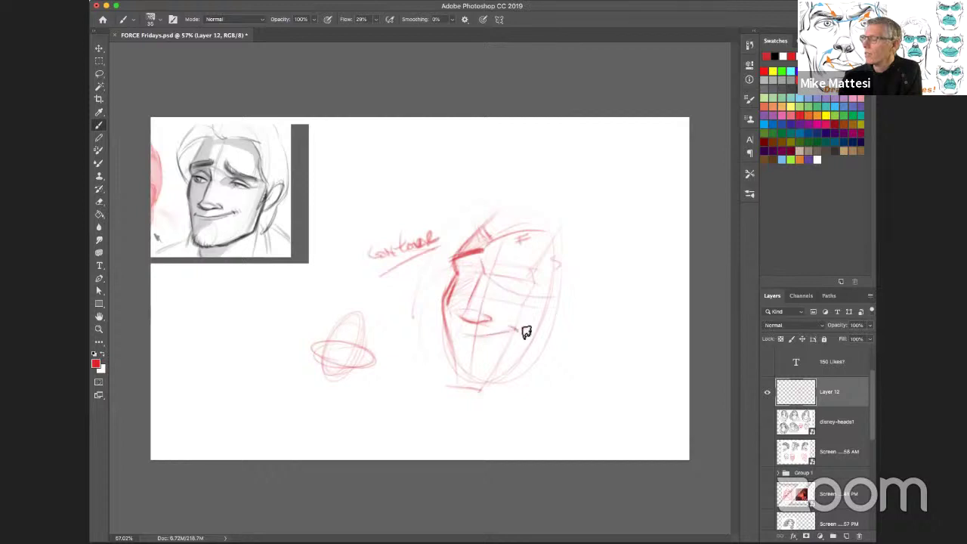
Switch to the purple swatch and paint purple strokes near the mouth and across the upper face.
left_click(806, 160)
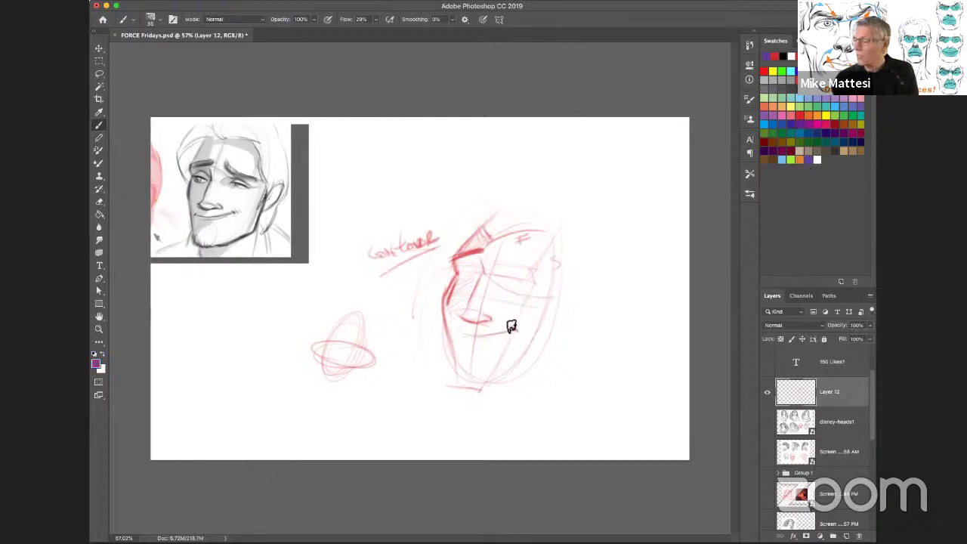
scroll(542, 322, "up", 5)
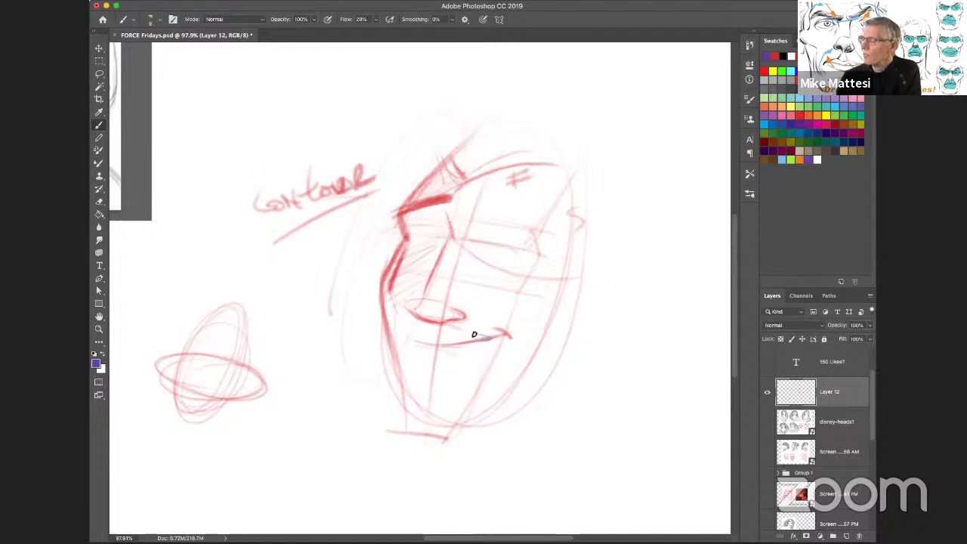
left_click_drag(496, 329, 512, 335)
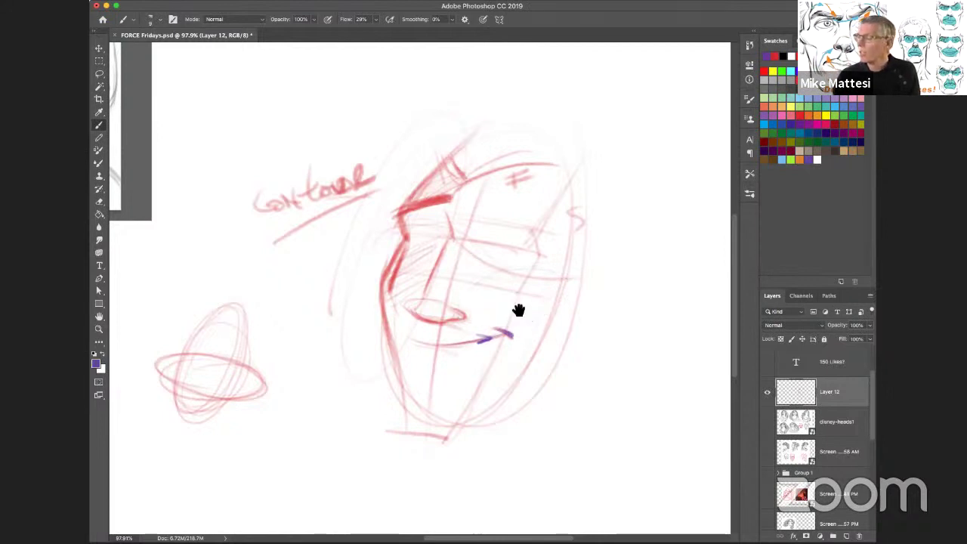
mouse_move(518, 309)
left_mouse_down()
mouse_move(652, 380)
mouse_move(670, 408)
left_mouse_up()
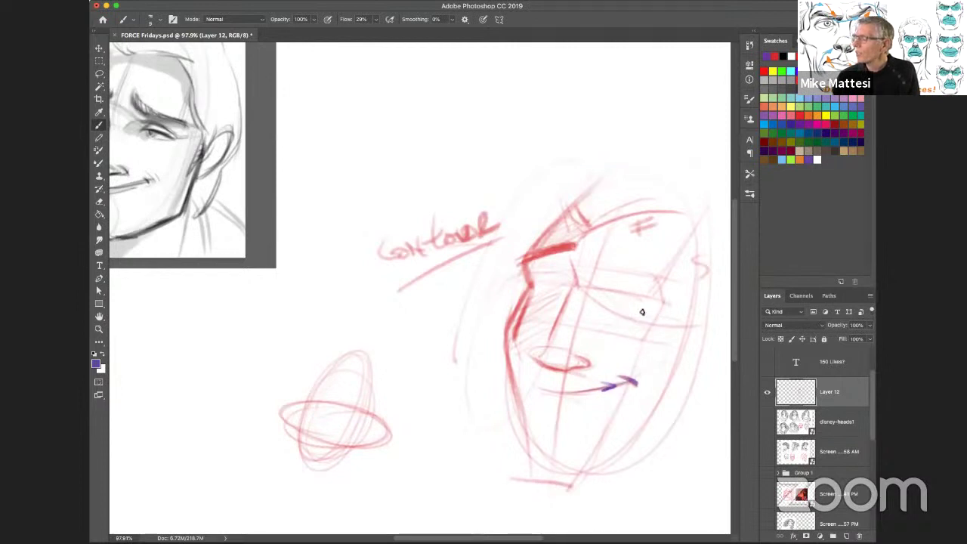
left_click_drag(618, 313, 671, 309)
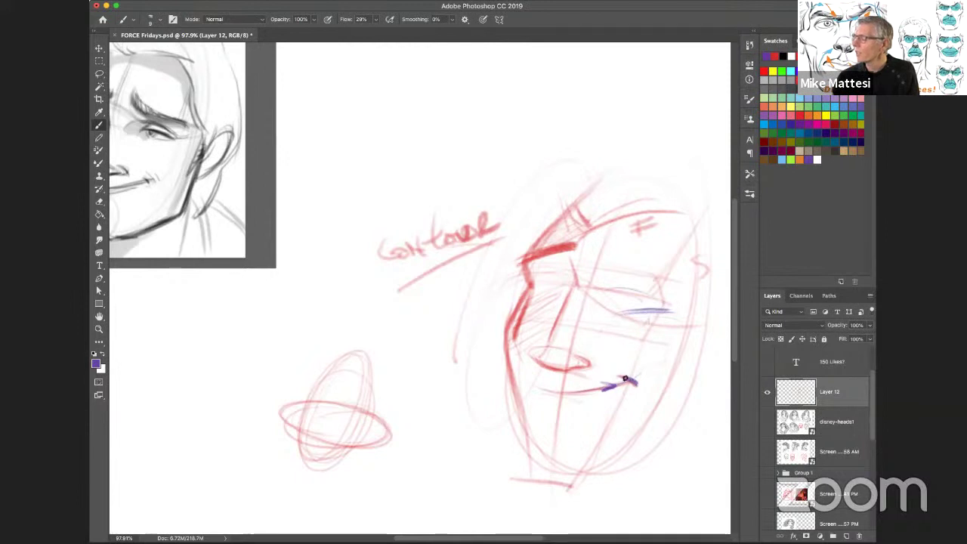
left_click_drag(604, 387, 643, 382)
Extend the lower purple stroke, then at 20% opacity sketch faint guide strokes with a smaller brush.
mouse_move(648, 308)
left_mouse_down()
mouse_move(580, 328)
mouse_move(688, 310)
left_mouse_up()
left_click_drag(575, 355, 667, 395)
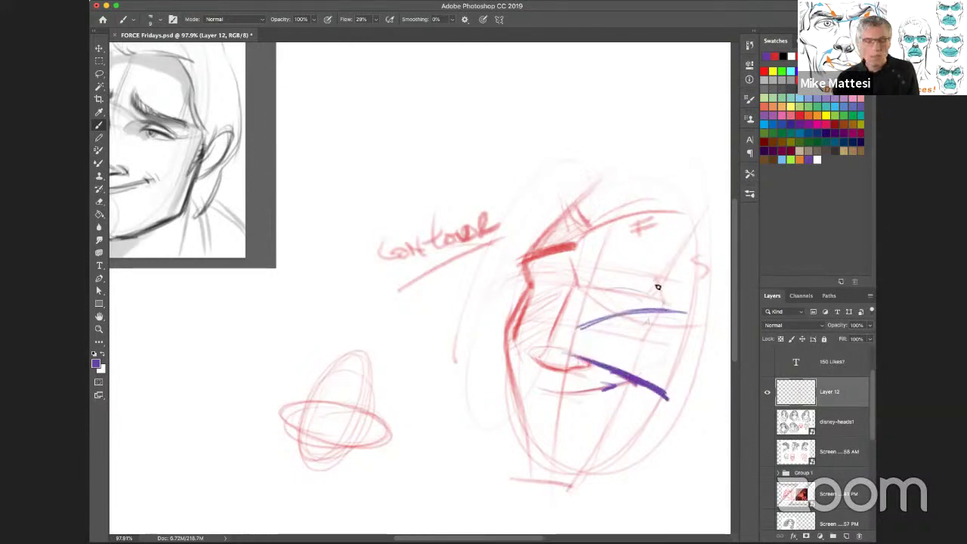
key("2")
key("bracketright")
key("bracketright")
key("bracketright")
key("bracketright")
key("bracketright")
key("bracketright")
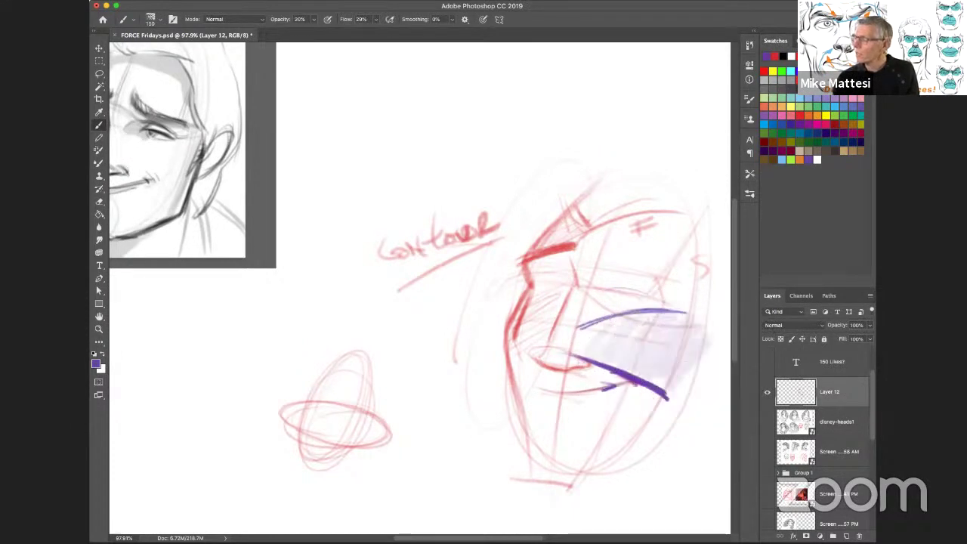
key("super+z")
key("super+z")
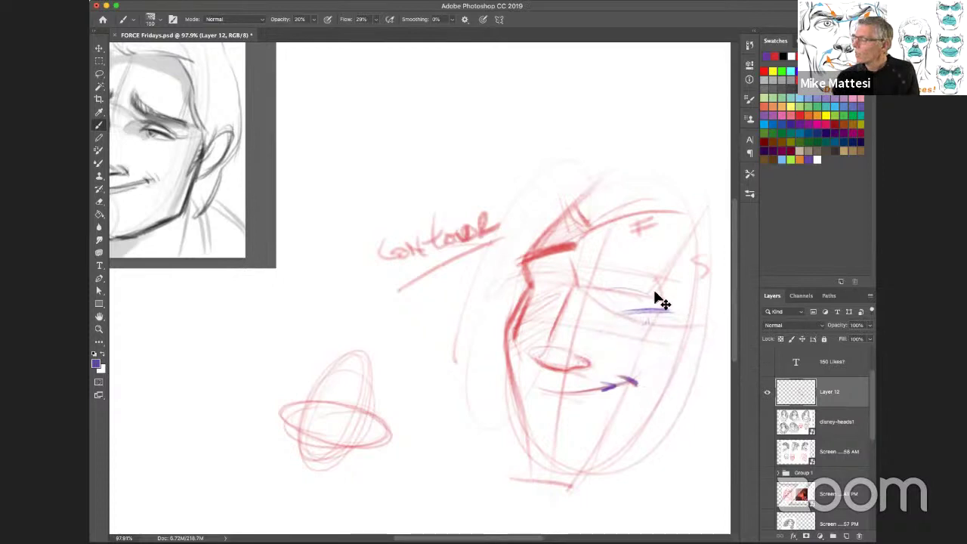
key("bracketleft")
key("bracketleft")
key("bracketleft")
key("bracketleft")
key("bracketleft")
key("bracketleft")
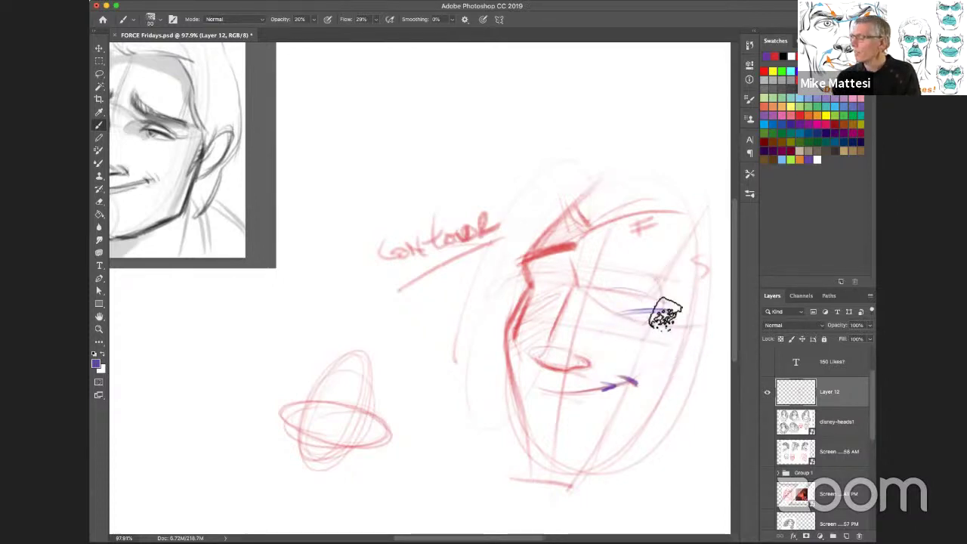
key("bracketleft")
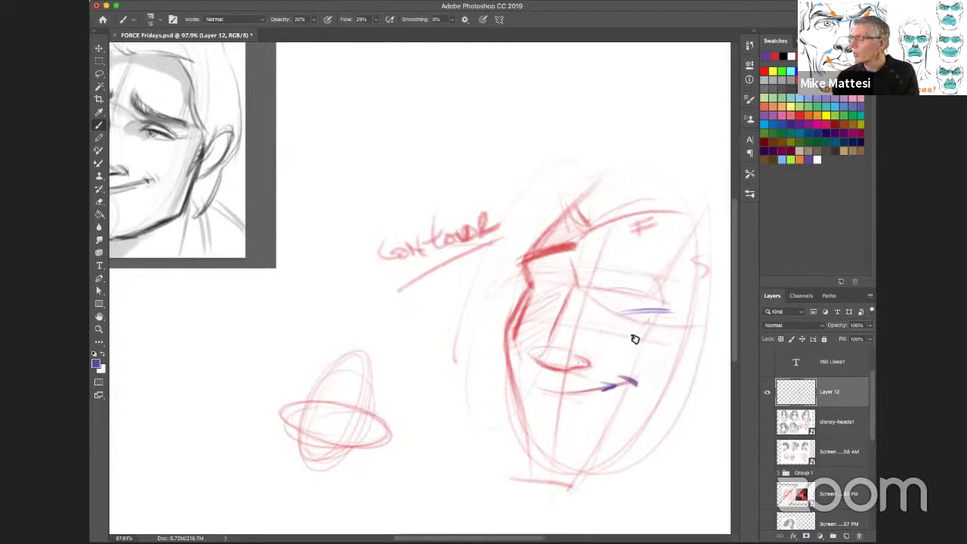
mouse_move(554, 351)
left_mouse_down()
mouse_move(538, 362)
mouse_move(580, 369)
left_mouse_up()
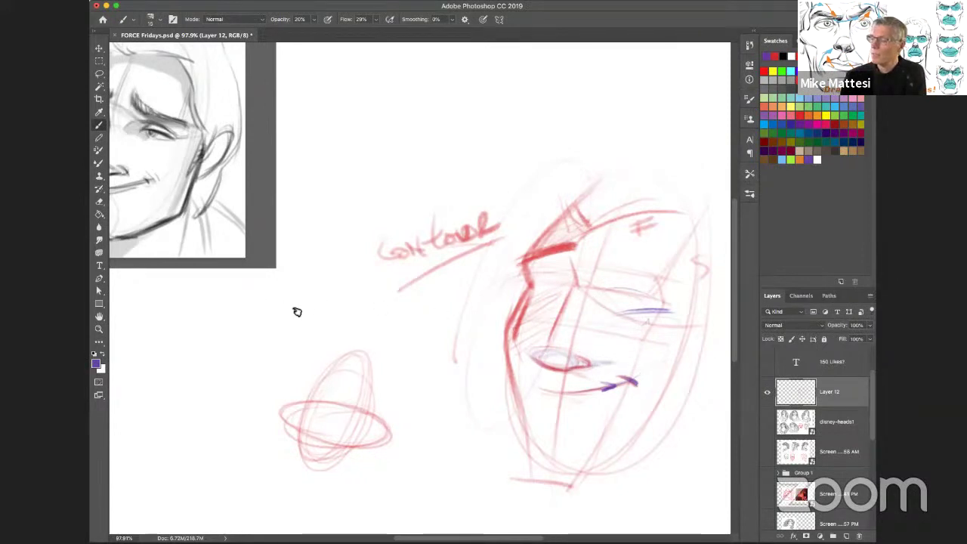
mouse_move(295, 310)
left_mouse_down()
mouse_move(262, 309)
mouse_move(295, 338)
mouse_move(294, 327)
mouse_move(307, 337)
mouse_move(344, 329)
mouse_move(272, 336)
mouse_move(380, 324)
left_mouse_up()
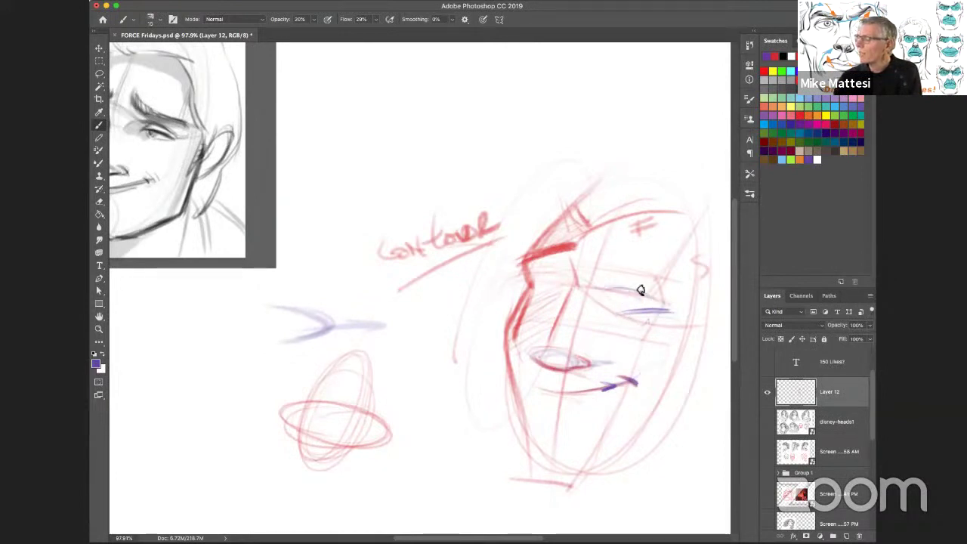
At 90% opacity, paint a dark purple eye ellipse and a nose line down to the nostril.
key("9")
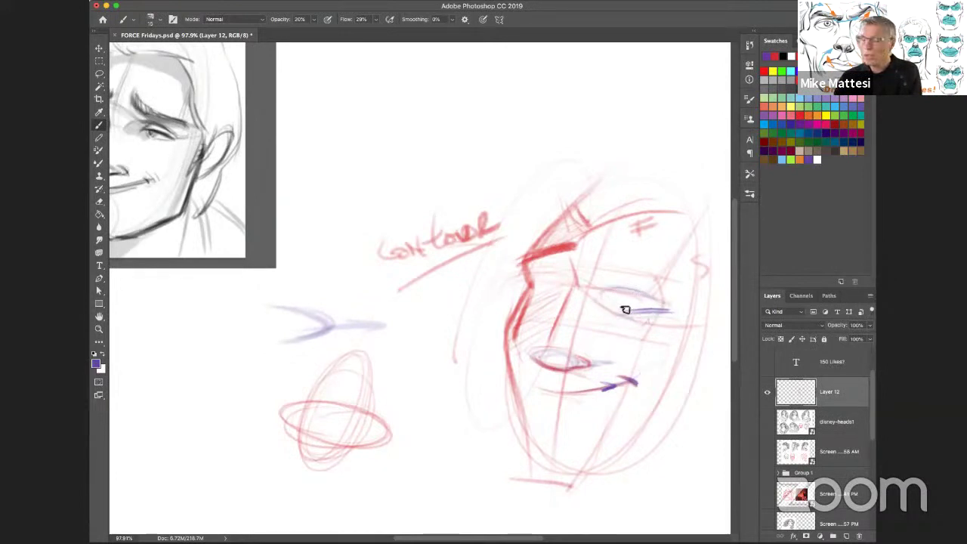
mouse_move(634, 313)
left_mouse_down()
mouse_move(595, 305)
mouse_move(657, 311)
left_mouse_up()
left_click_drag(582, 356, 600, 363)
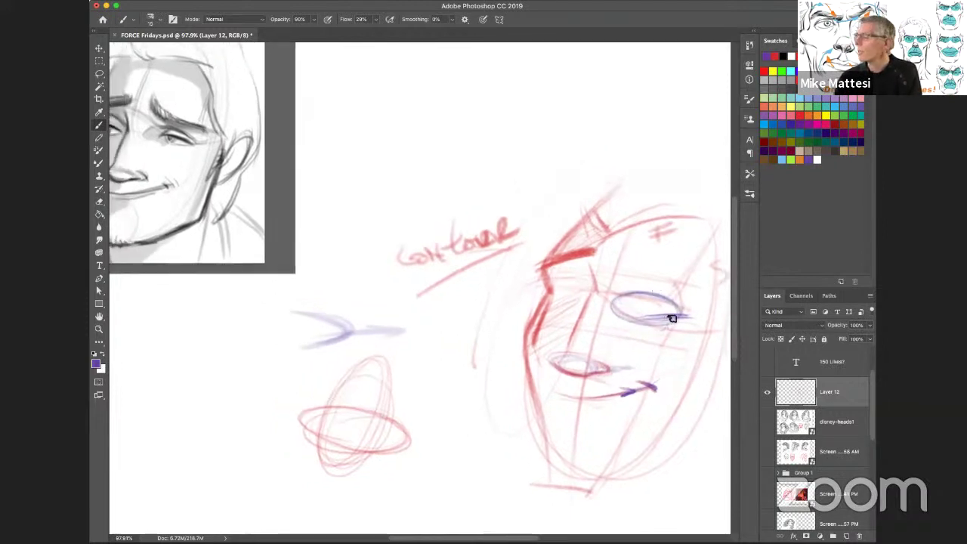
mouse_move(664, 308)
left_mouse_down()
mouse_move(612, 299)
mouse_move(666, 298)
mouse_move(628, 294)
mouse_move(623, 308)
mouse_move(665, 313)
left_mouse_up()
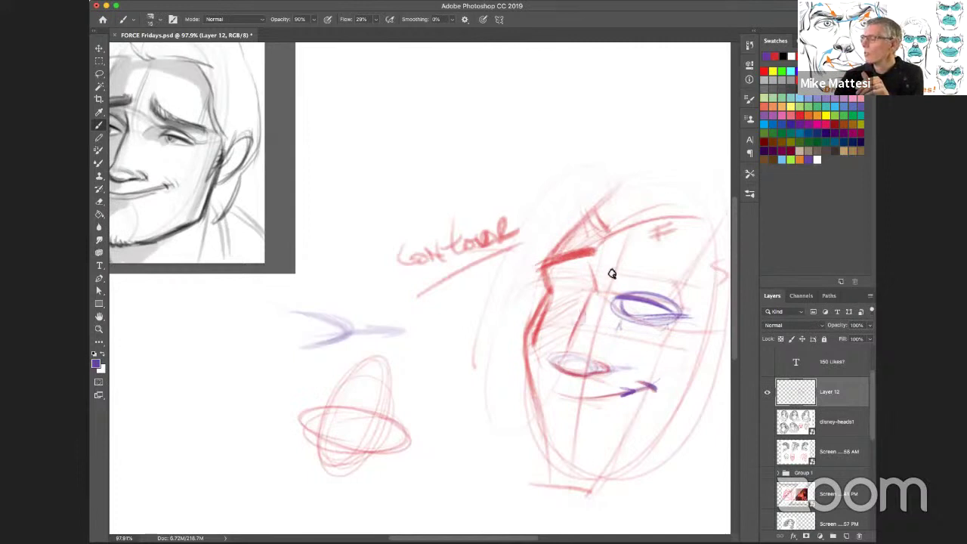
mouse_move(597, 331)
left_mouse_down()
mouse_move(582, 341)
mouse_move(585, 364)
mouse_move(604, 309)
mouse_move(620, 315)
left_mouse_up()
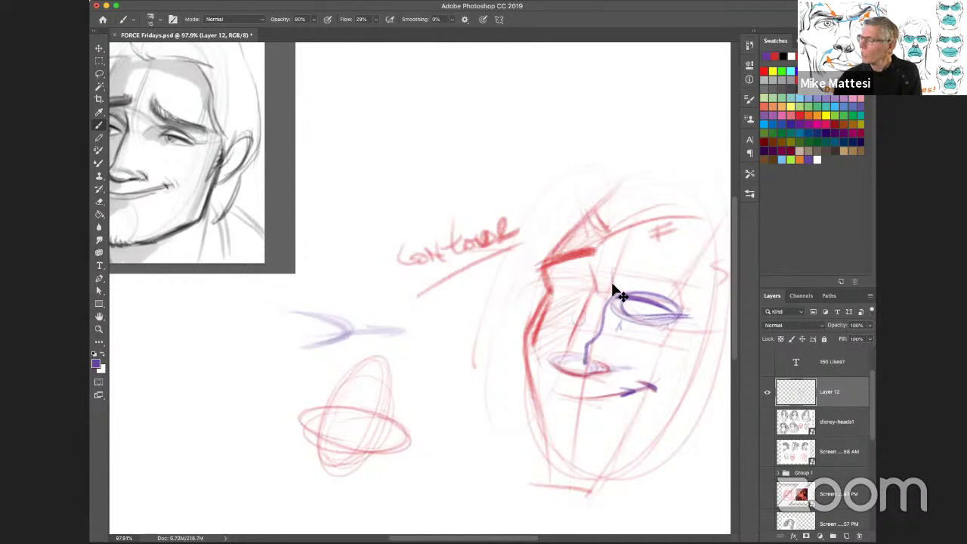
key("super+z")
mouse_move(591, 295)
left_mouse_down()
mouse_move(571, 342)
mouse_move(601, 372)
left_mouse_up()
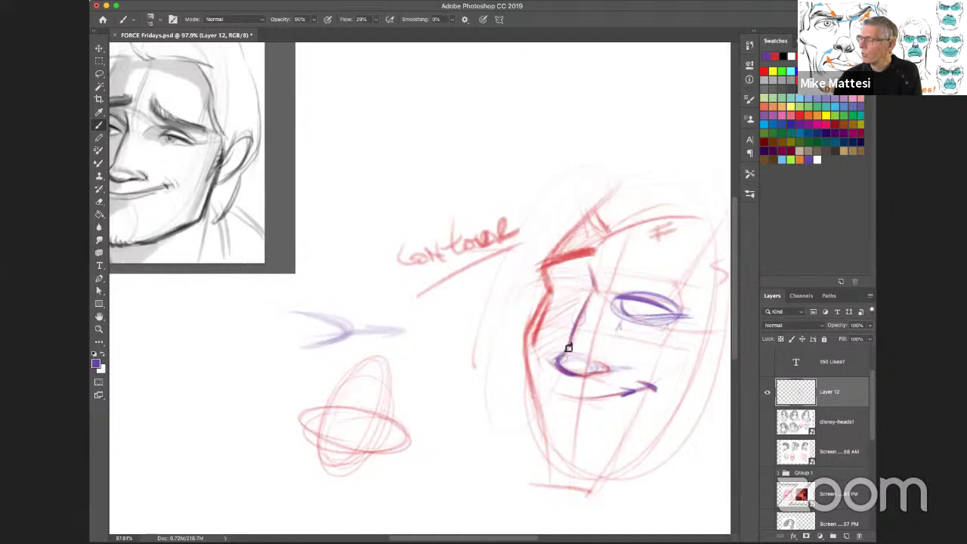
Draw a small purple lip shape beside the head and darken the mouth stroke.
mouse_move(464, 400)
left_mouse_down()
mouse_move(446, 421)
mouse_move(483, 440)
left_mouse_up()
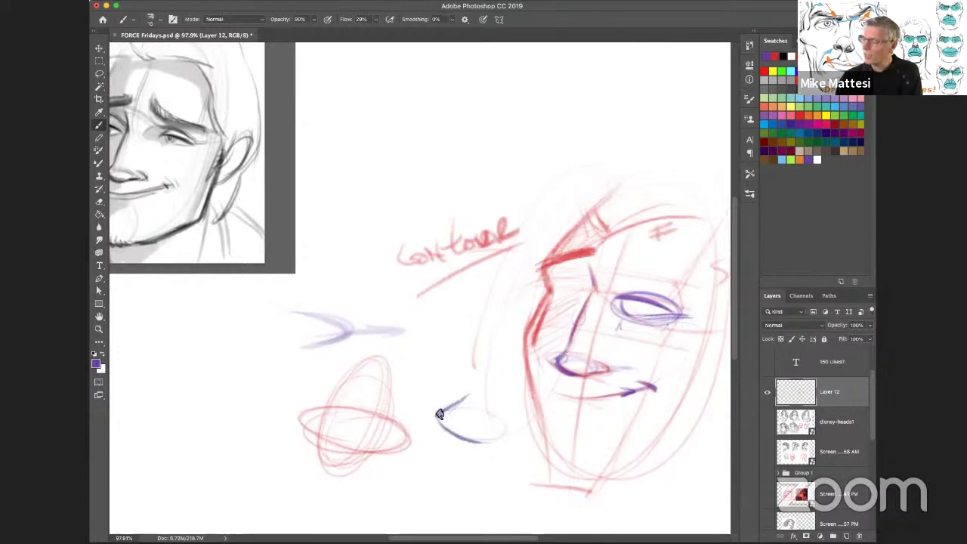
left_click_drag(468, 394, 447, 419)
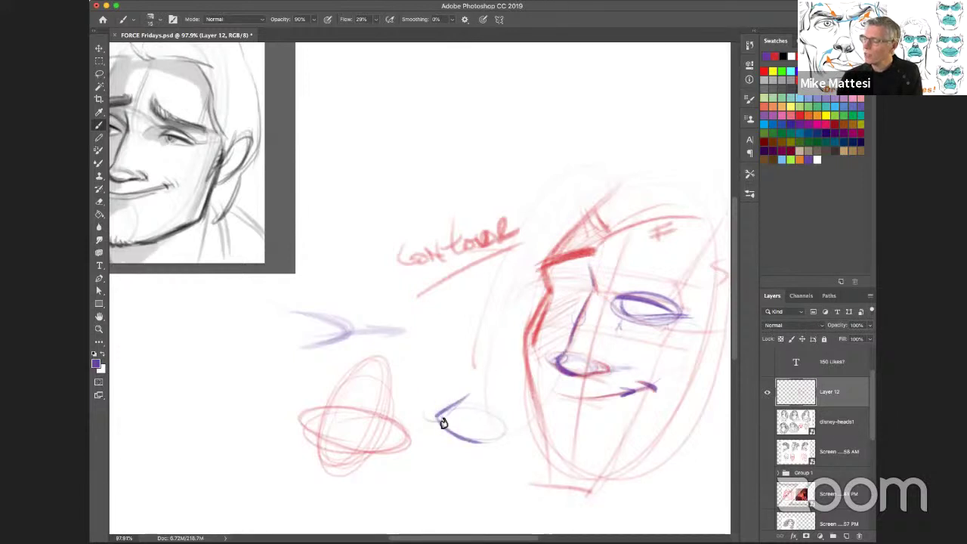
mouse_move(438, 415)
left_mouse_down()
mouse_move(499, 425)
mouse_move(460, 423)
mouse_move(476, 445)
left_mouse_up()
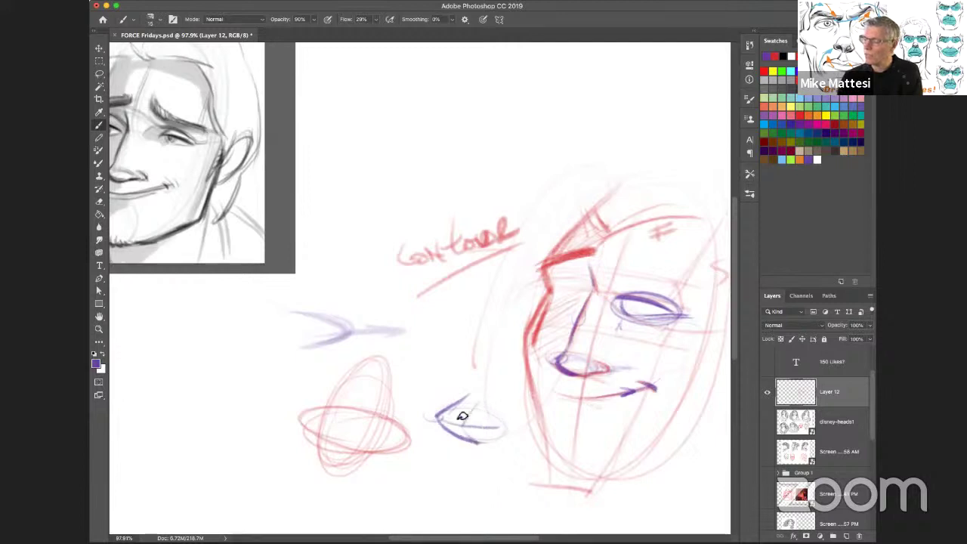
mouse_move(561, 355)
left_mouse_down()
mouse_move(572, 367)
mouse_move(612, 369)
mouse_move(609, 408)
mouse_move(606, 400)
left_mouse_up()
Zoom out to the whole drawing, then lasso around the purple eye and deselect it.
key("z")
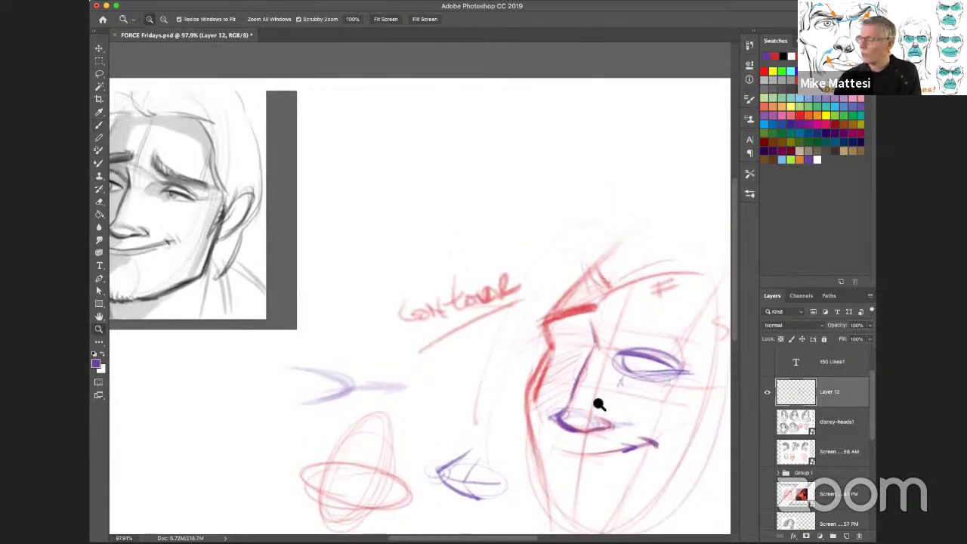
left_click(599, 401, "alt")
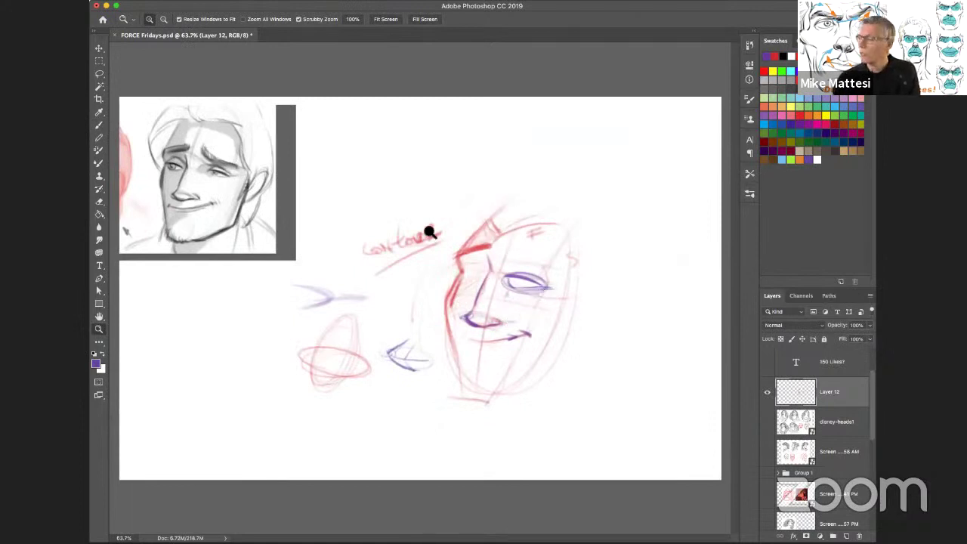
key("b")
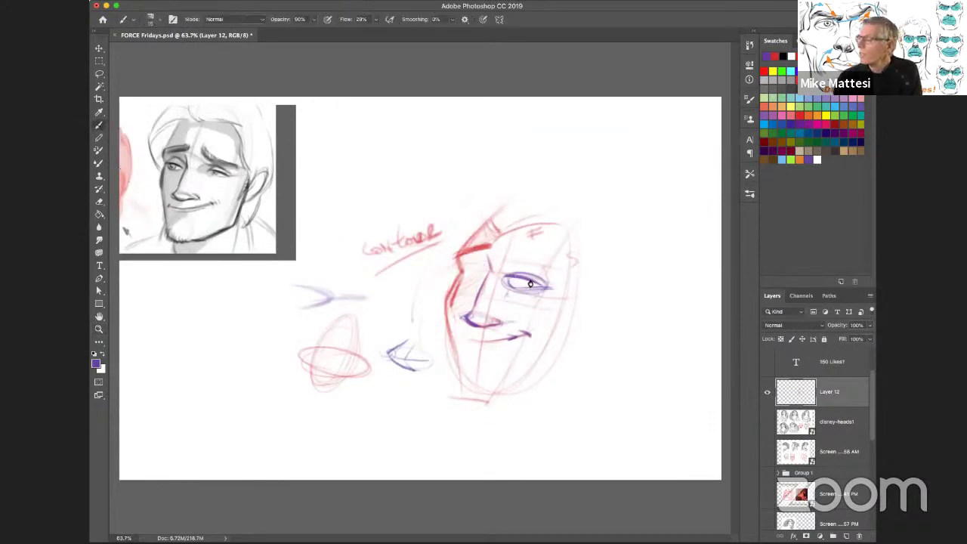
left_click(99, 74)
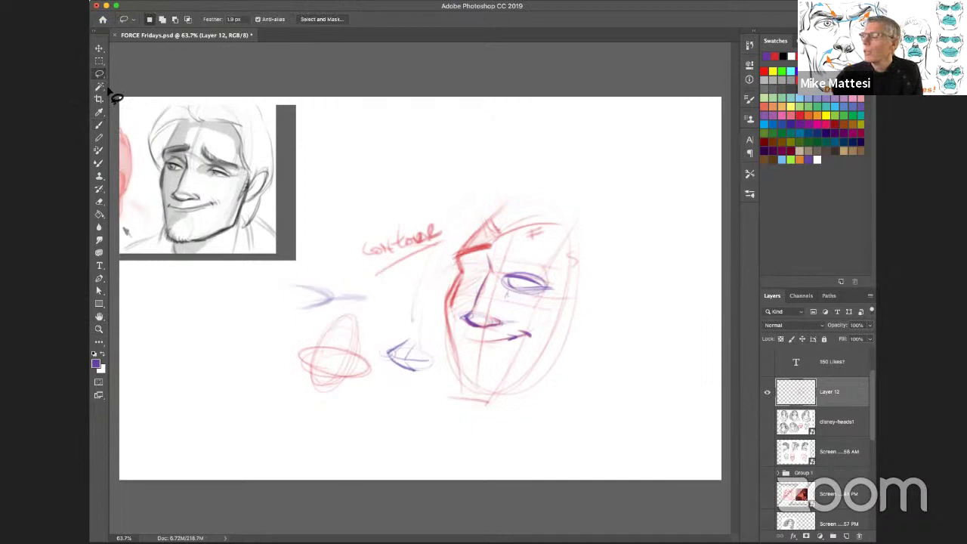
mouse_move(540, 273)
left_mouse_down()
mouse_move(557, 286)
mouse_move(538, 287)
mouse_move(536, 276)
mouse_move(545, 283)
left_mouse_up()
left_click(544, 281)
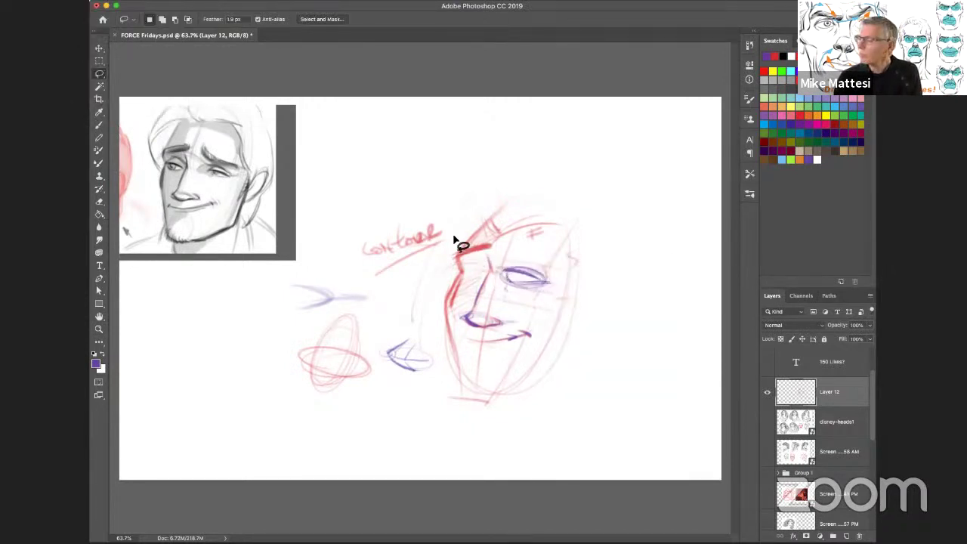
Darken the red brow line and stroke a purple contour across the top of the head.
left_click(99, 125)
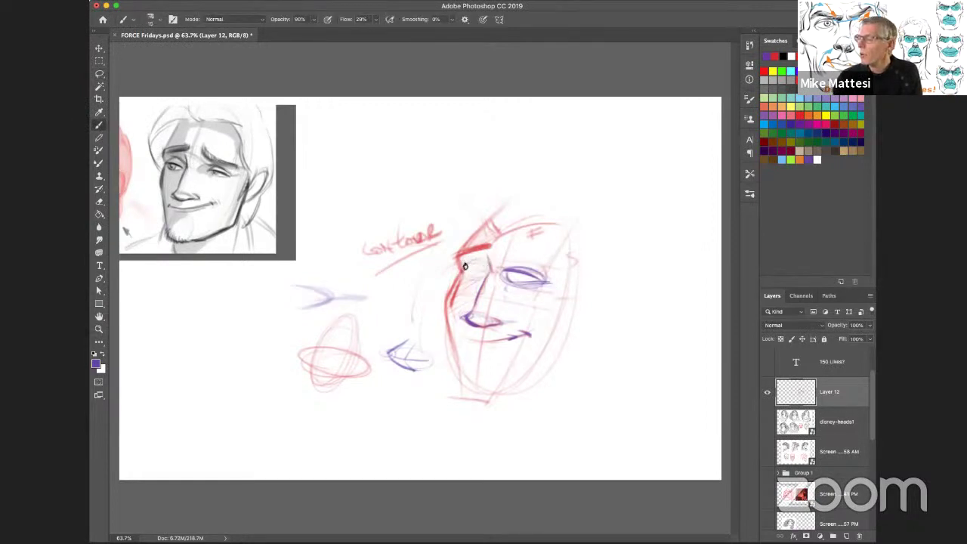
left_click_drag(464, 266, 485, 274)
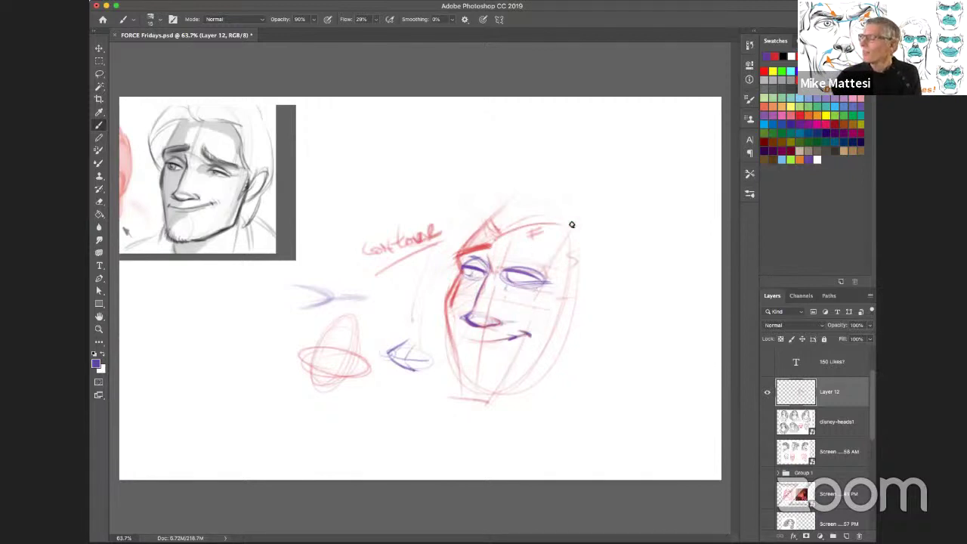
left_click_drag(571, 224, 503, 231)
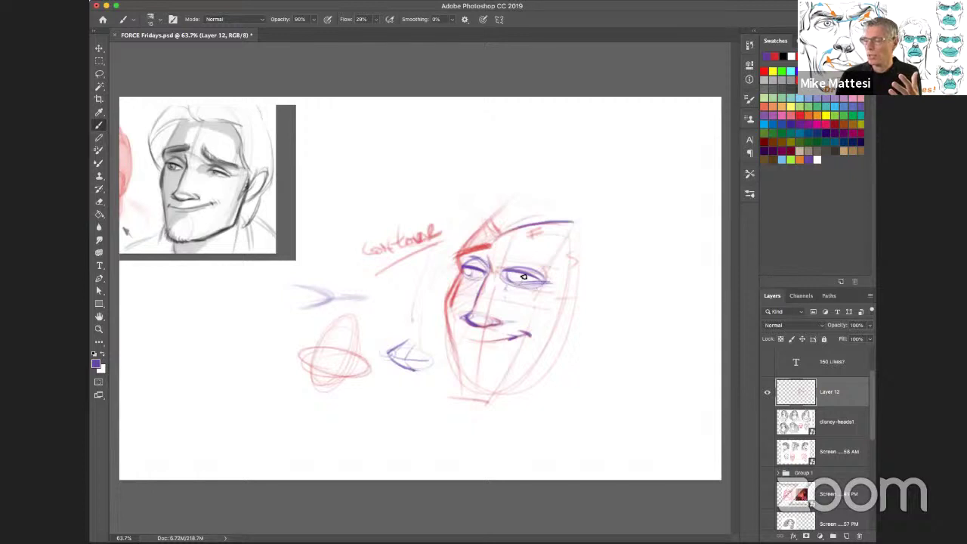
Hide Layer 12, add a new Layer 13, and sketch a faint purple cranium oval.
left_click(767, 391)
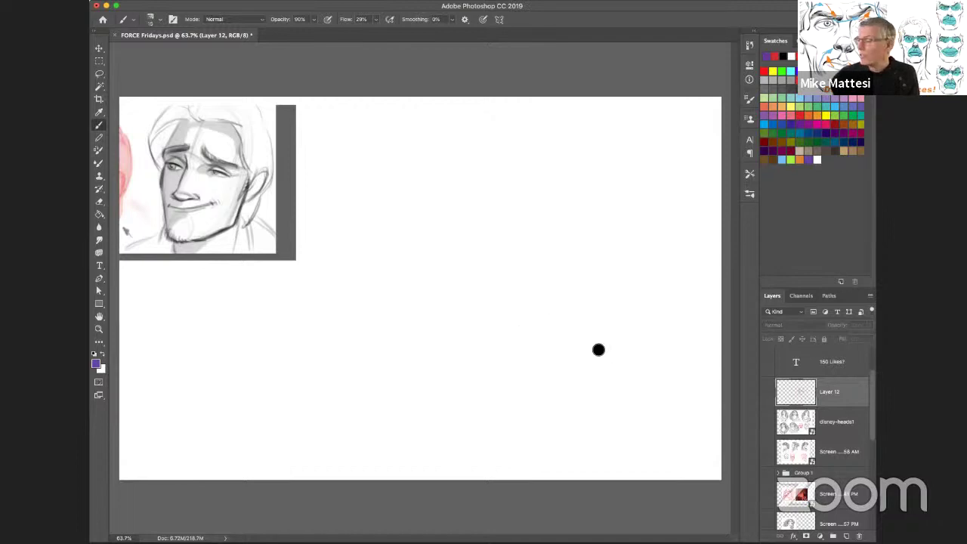
left_click(845, 535)
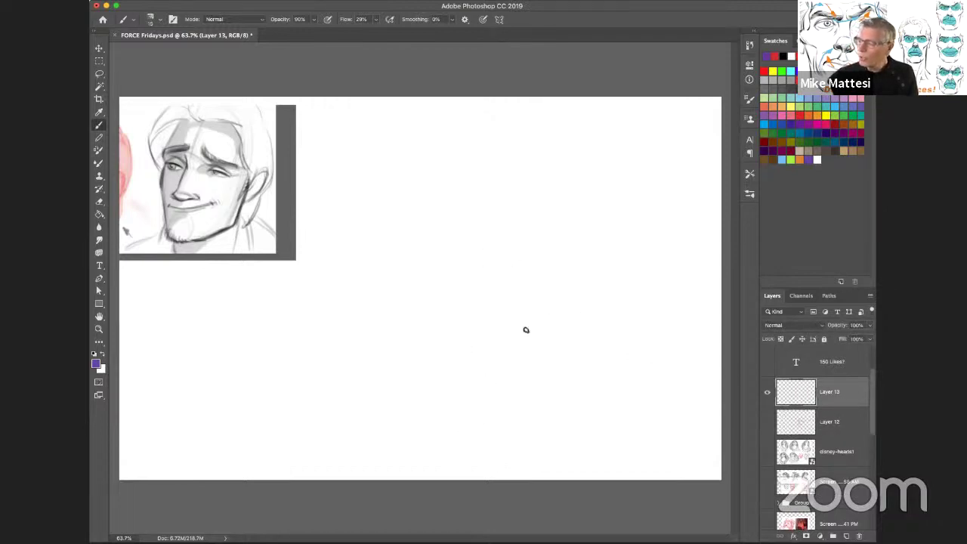
mouse_move(525, 329)
left_mouse_down()
mouse_move(415, 346)
mouse_move(498, 245)
left_mouse_up()
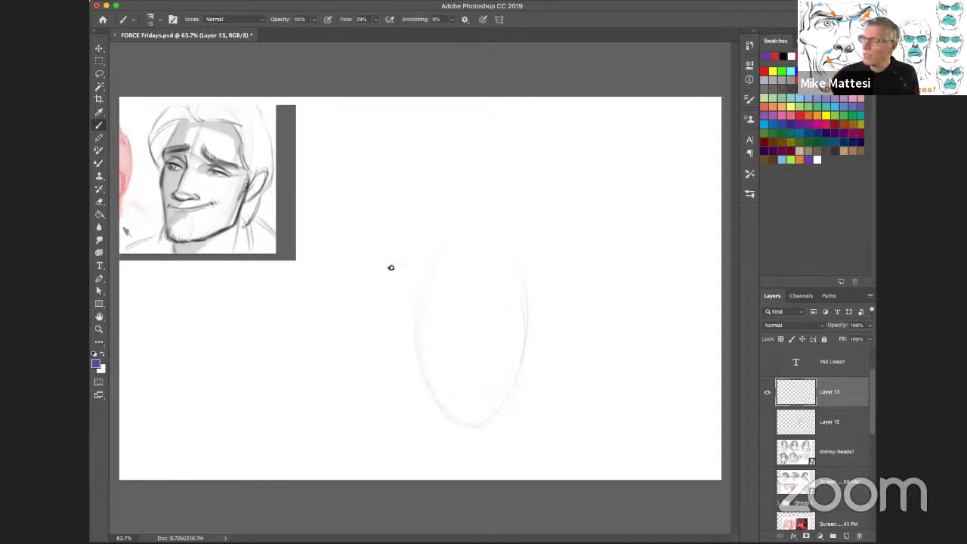
left_click_drag(487, 243, 505, 389)
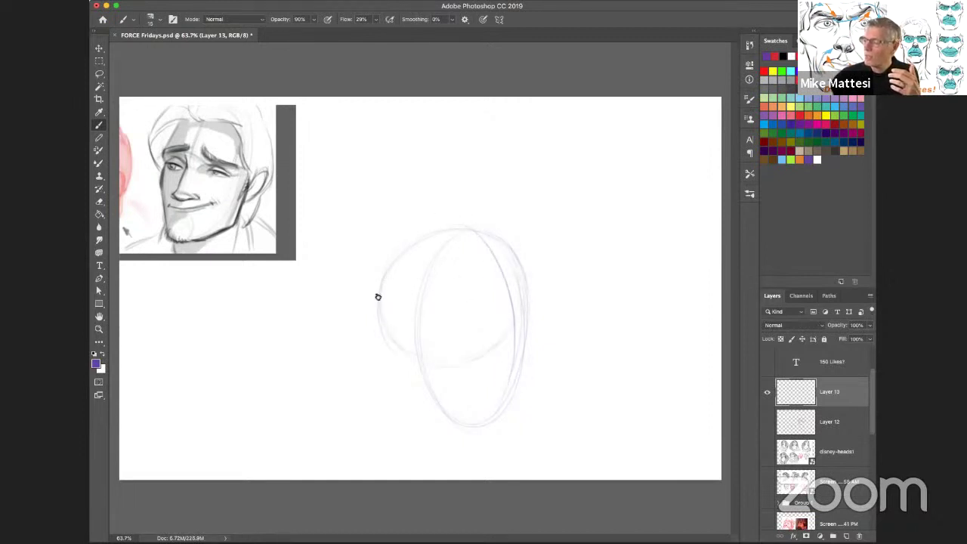
mouse_move(435, 254)
left_mouse_down()
mouse_move(466, 325)
mouse_move(419, 413)
mouse_move(490, 431)
mouse_move(520, 334)
mouse_move(514, 385)
mouse_move(510, 286)
left_mouse_up()
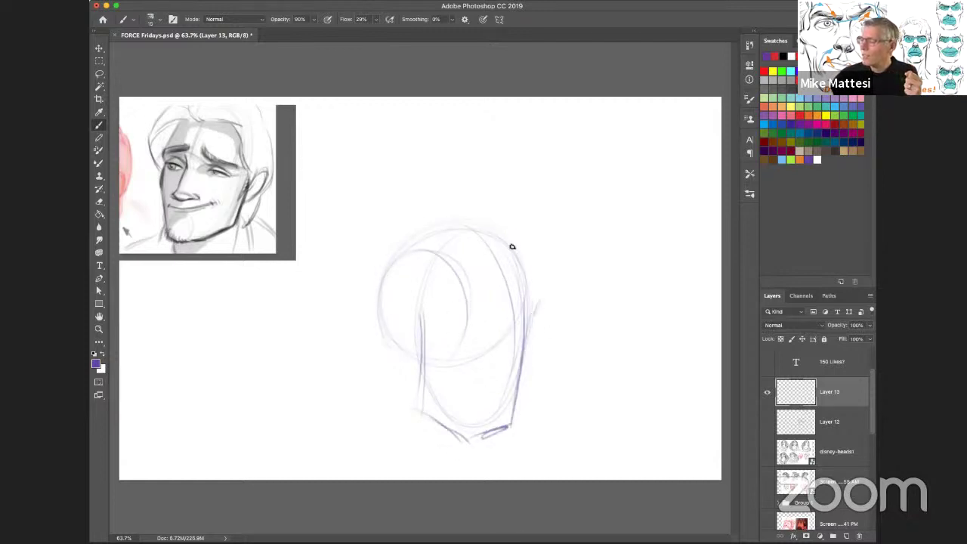
Add the jawline, a vertical centre line down the face and a brow mark to the new head.
left_click_drag(512, 247, 503, 228)
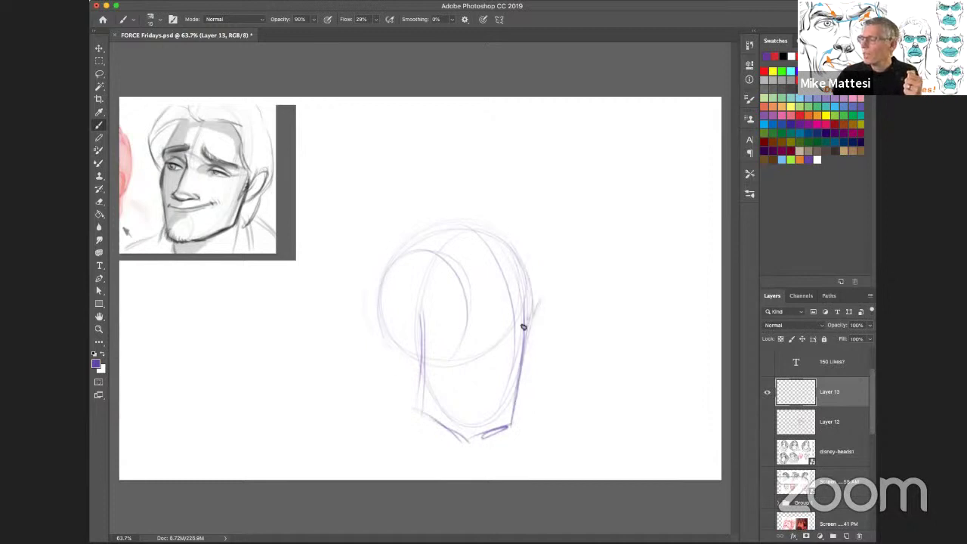
left_click_drag(468, 441, 603, 390)
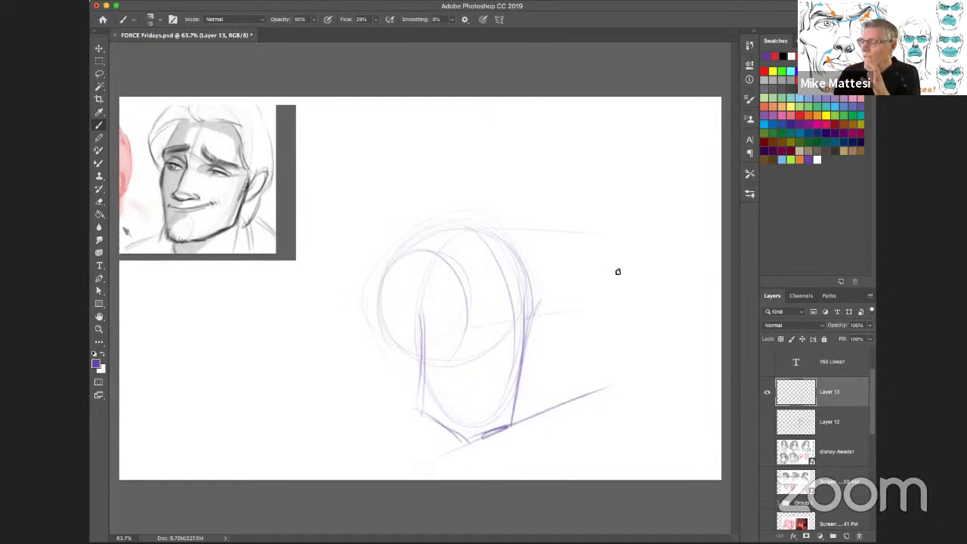
left_click_drag(466, 303, 461, 471)
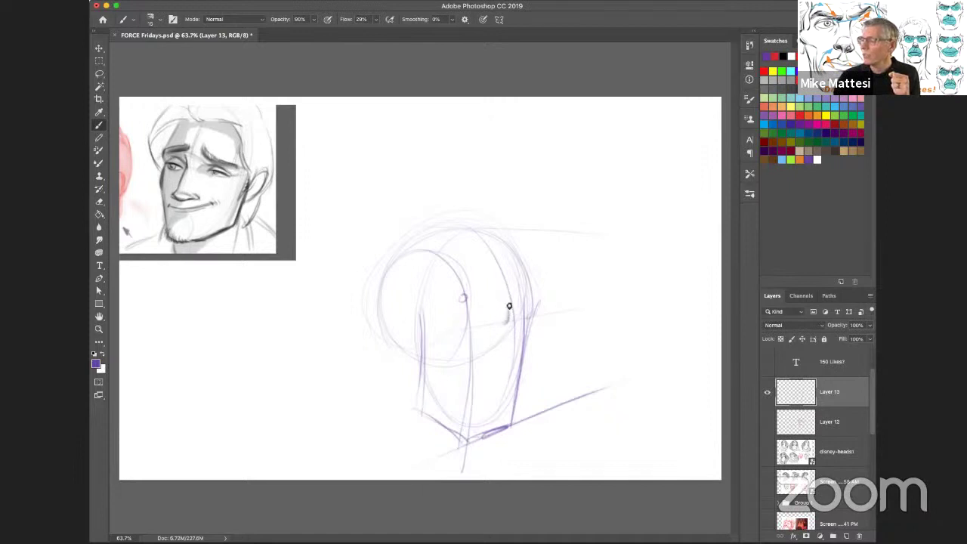
left_click_drag(483, 316, 511, 325)
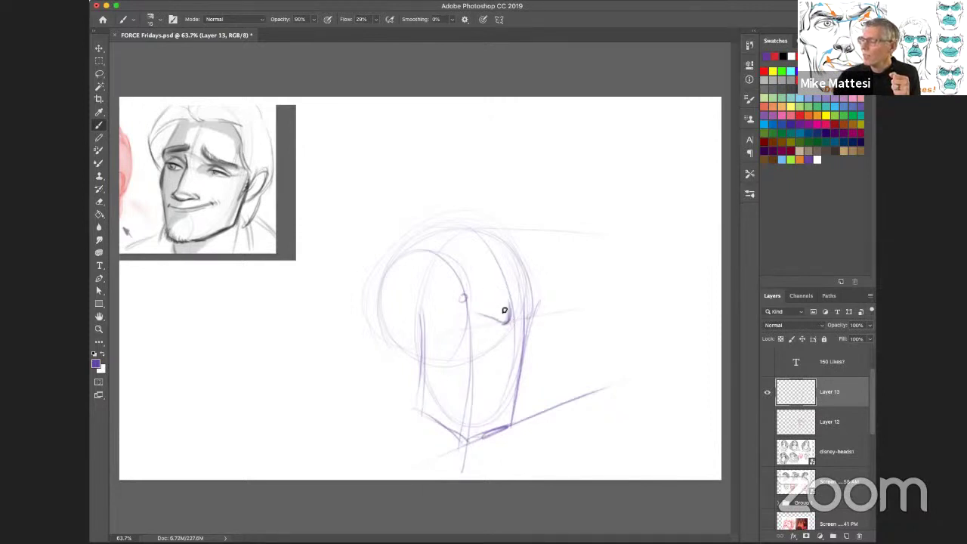
Zoom in, flick purple marks around the eye and nose, and sketch a brow study beside the head.
key("z")
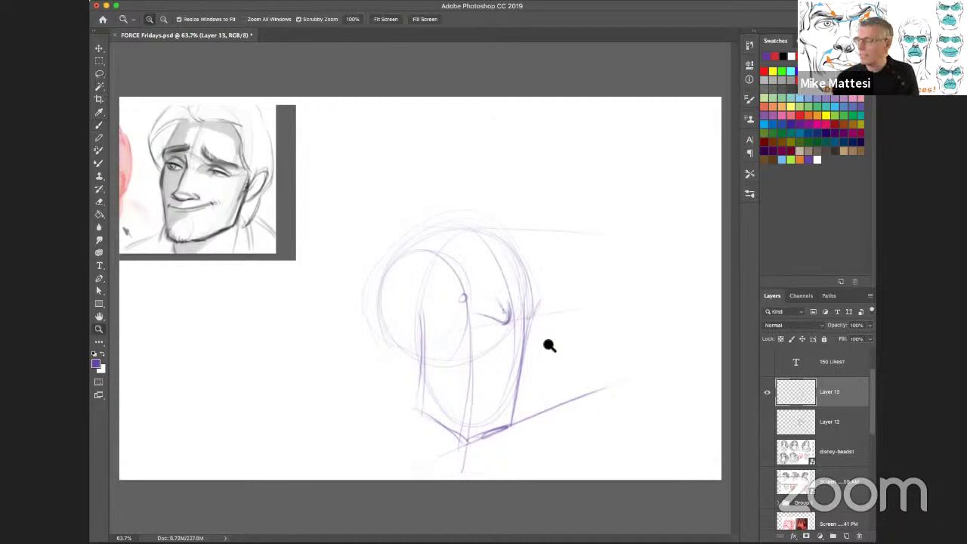
mouse_move(549, 341)
left_mouse_down()
mouse_move(566, 337)
mouse_move(540, 328)
left_mouse_up()
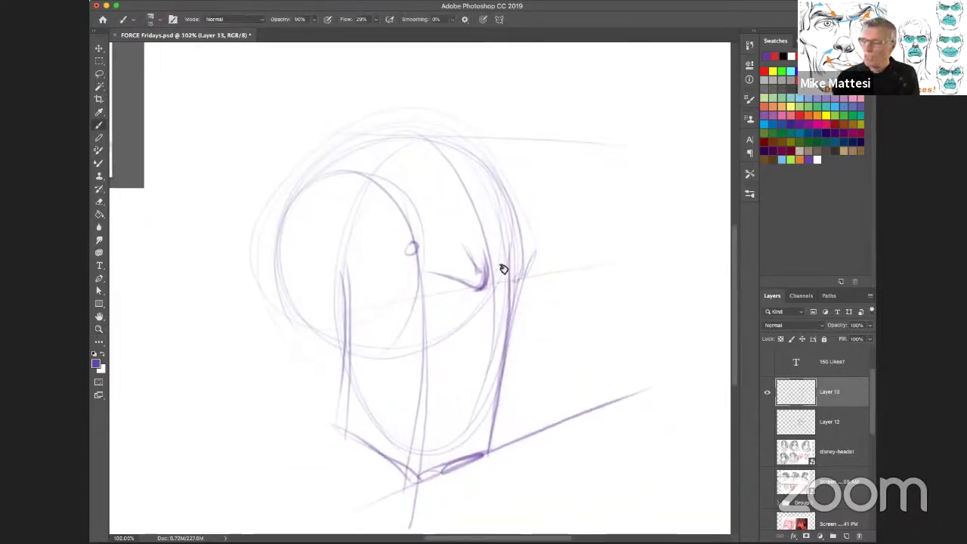
key("b")
mouse_move(477, 267)
left_mouse_down()
mouse_move(463, 247)
mouse_move(476, 255)
left_mouse_up()
mouse_move(500, 287)
left_mouse_down()
mouse_move(500, 269)
mouse_move(537, 257)
left_mouse_up()
mouse_move(521, 235)
left_mouse_down()
mouse_move(534, 268)
mouse_move(465, 281)
mouse_move(415, 273)
mouse_move(390, 285)
mouse_move(407, 280)
left_mouse_up()
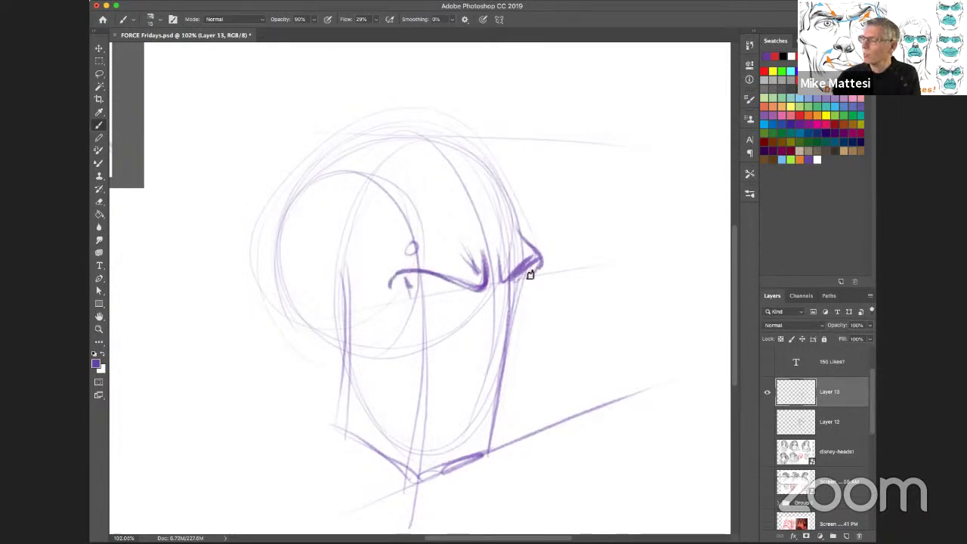
mouse_move(669, 302)
left_mouse_down()
mouse_move(643, 332)
mouse_move(632, 307)
mouse_move(654, 326)
left_mouse_up()
mouse_move(568, 321)
left_mouse_down()
mouse_move(600, 301)
mouse_move(613, 316)
left_mouse_up()
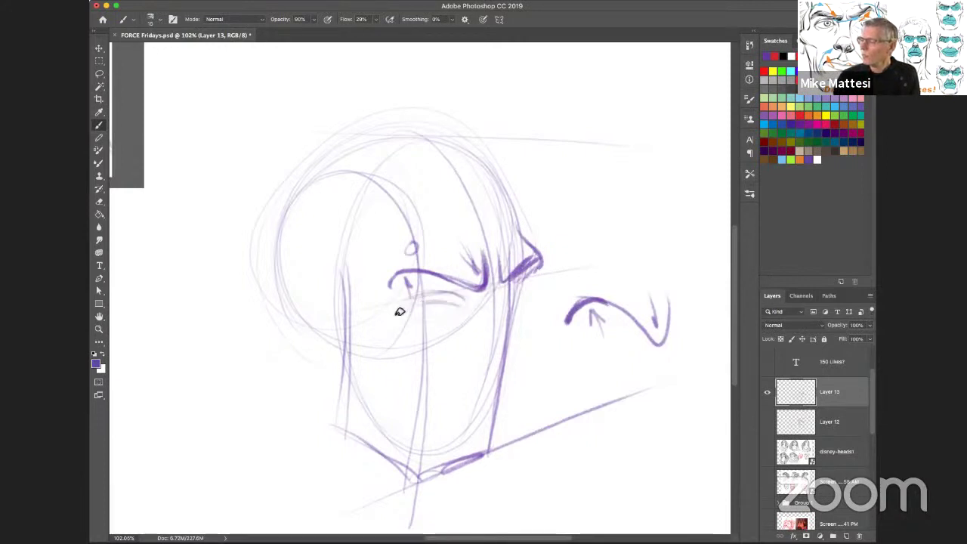
Paint the eye shape and lid line below the brow, plus the side and underside of the nose.
left_click_drag(400, 311, 457, 309)
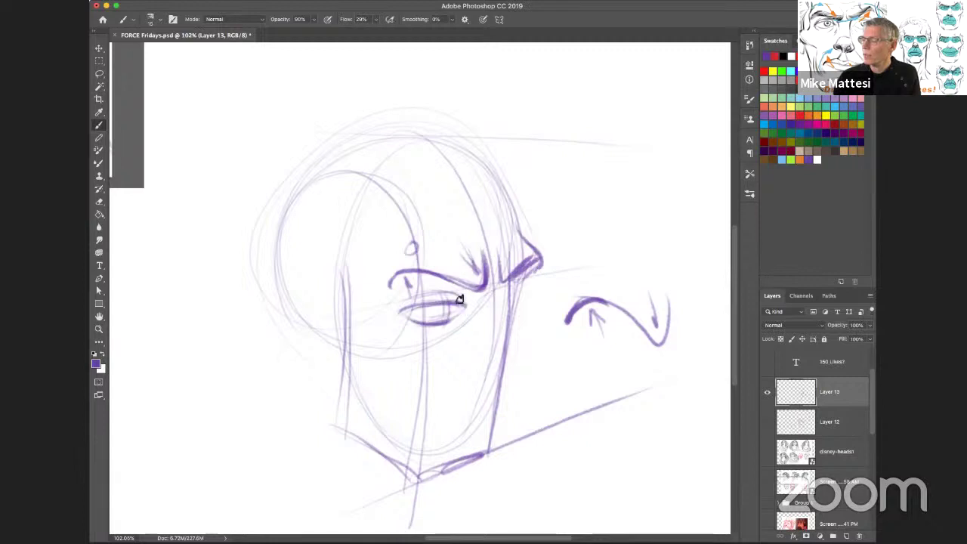
mouse_move(443, 293)
left_mouse_down()
mouse_move(390, 319)
mouse_move(443, 300)
left_mouse_up()
left_click_drag(388, 317, 466, 305)
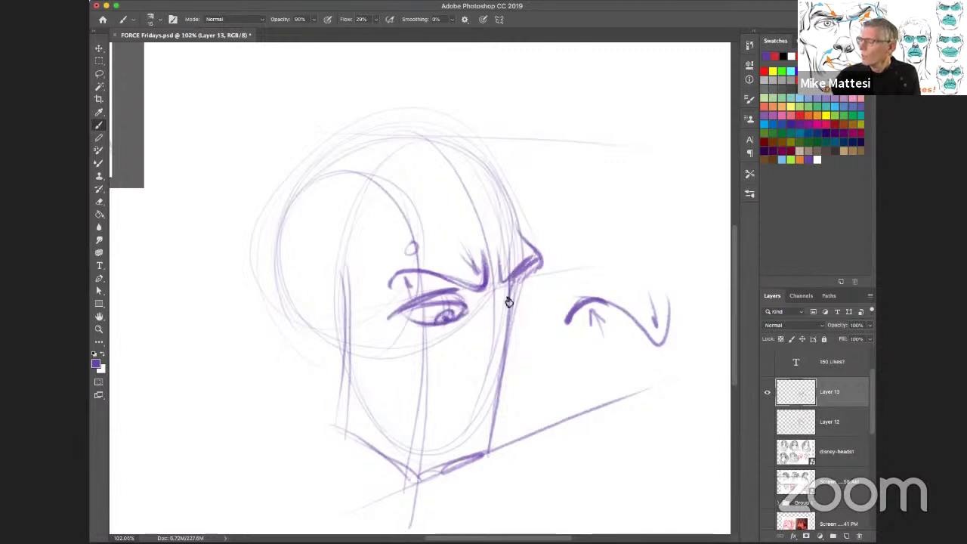
left_click_drag(517, 329, 532, 362)
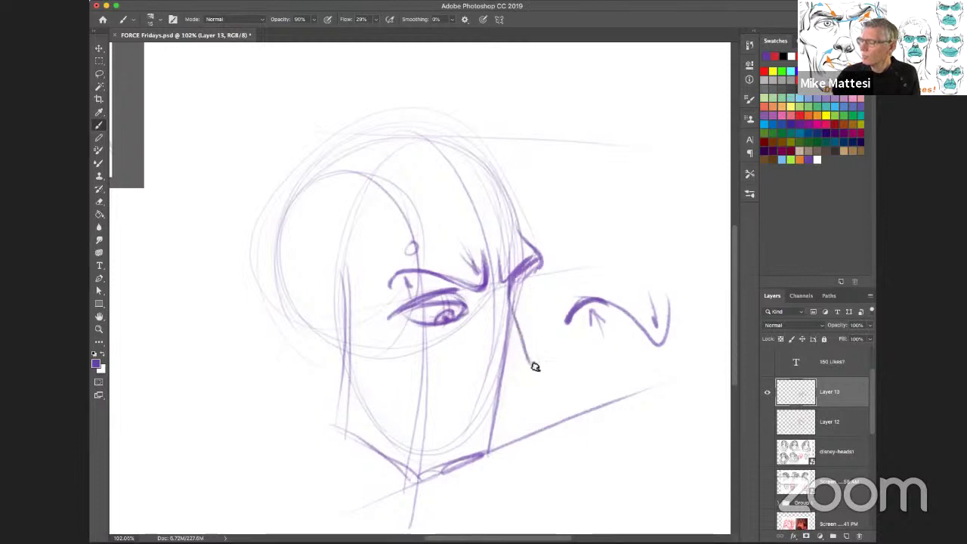
left_click_drag(466, 376, 491, 380)
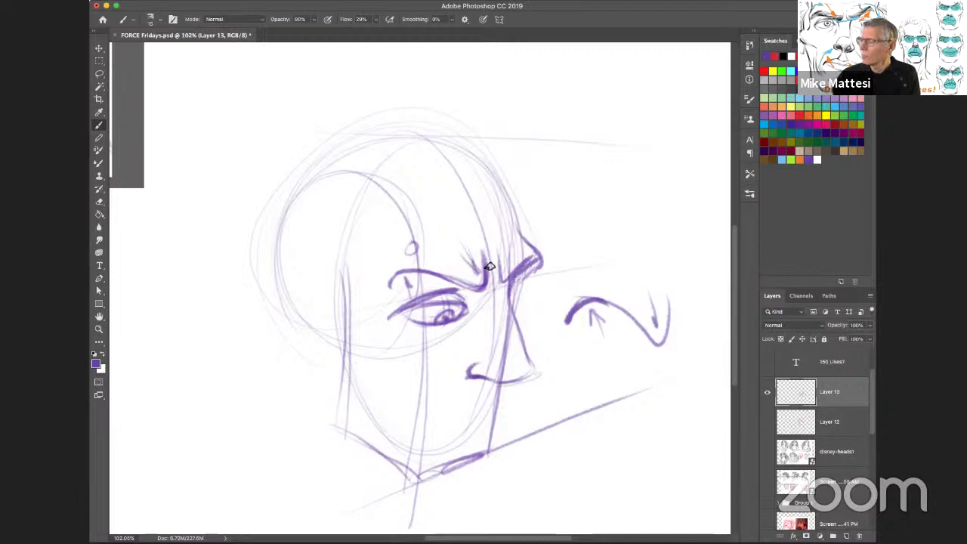
Thicken the brow above the eye, add a cheek construction line, and darken the jaw to the chin.
left_click_drag(477, 293, 427, 274)
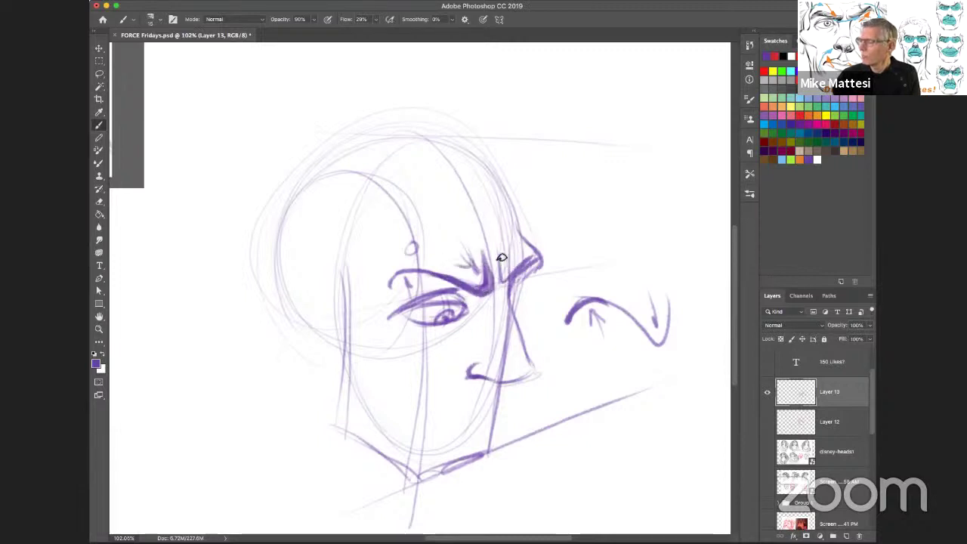
left_click_drag(502, 258, 528, 275)
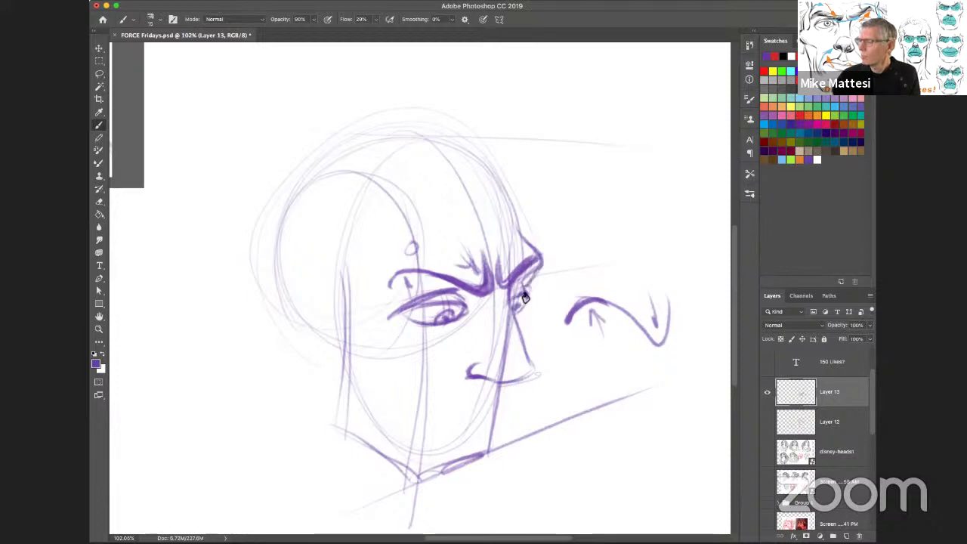
mouse_move(525, 298)
left_mouse_down()
mouse_move(513, 315)
mouse_move(521, 333)
left_mouse_up()
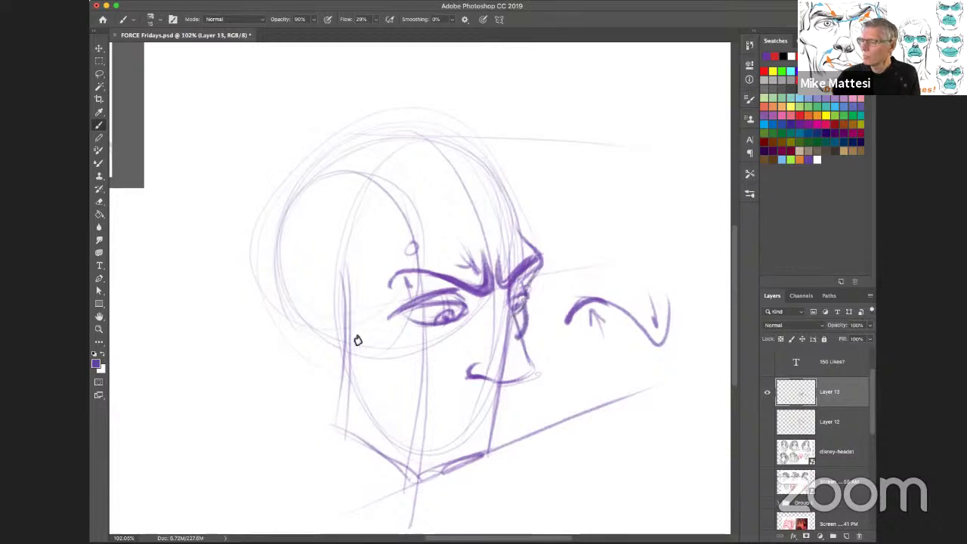
left_click_drag(350, 329, 394, 382)
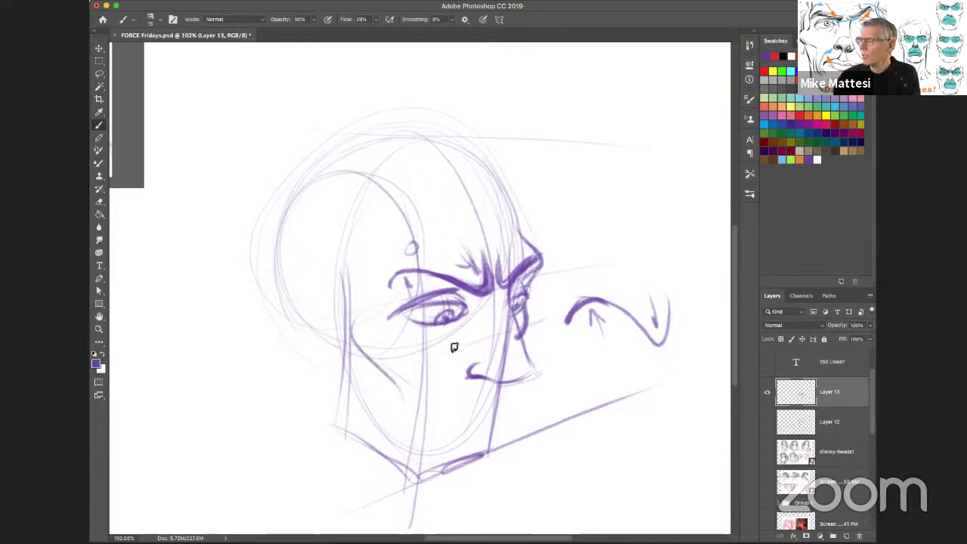
mouse_move(362, 319)
left_mouse_down()
mouse_move(400, 384)
mouse_move(416, 471)
left_mouse_up()
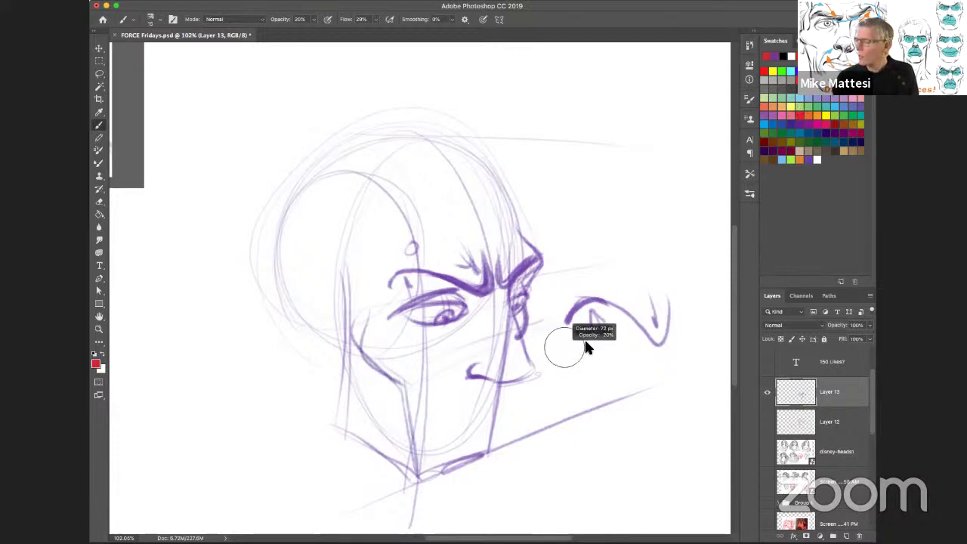
key("period")
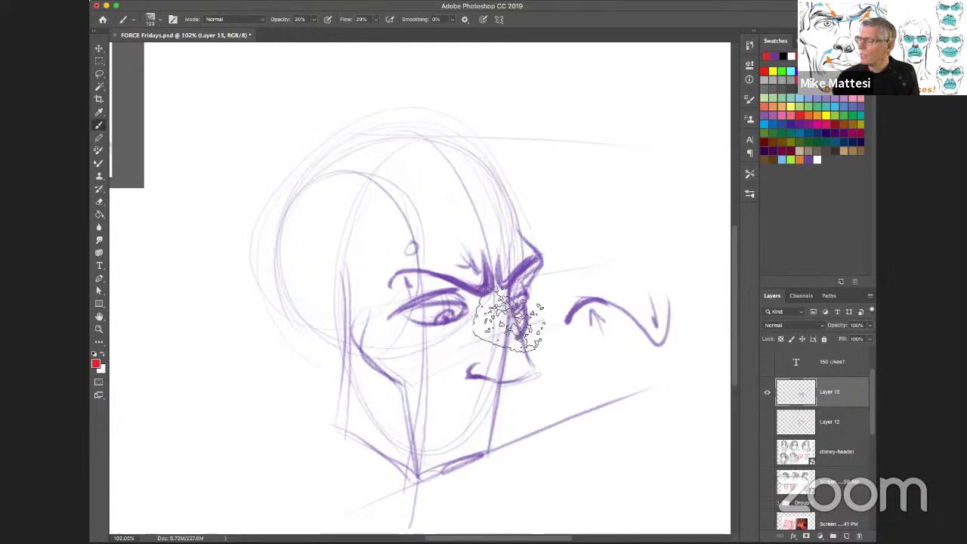
mouse_move(511, 320)
left_mouse_down()
mouse_move(438, 336)
mouse_move(509, 328)
mouse_move(440, 362)
mouse_move(492, 331)
mouse_move(427, 340)
mouse_move(407, 365)
mouse_move(397, 358)
mouse_move(445, 335)
mouse_move(429, 372)
mouse_move(432, 438)
mouse_move(428, 396)
mouse_move(442, 439)
mouse_move(459, 443)
mouse_move(483, 352)
mouse_move(494, 439)
left_mouse_up()
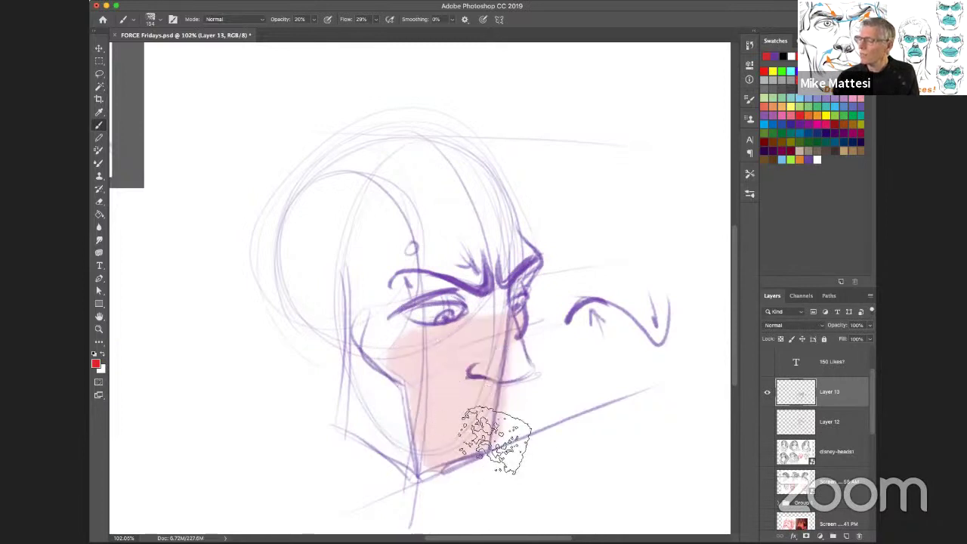
key("super+z")
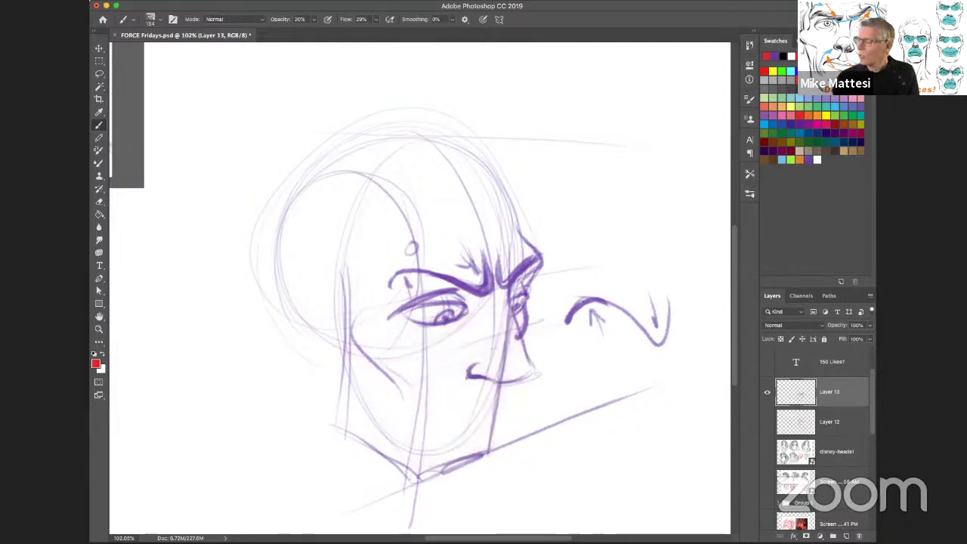
At 100% opacity with a smaller brush, paint a red circle over a box base left of the face.
key("0")
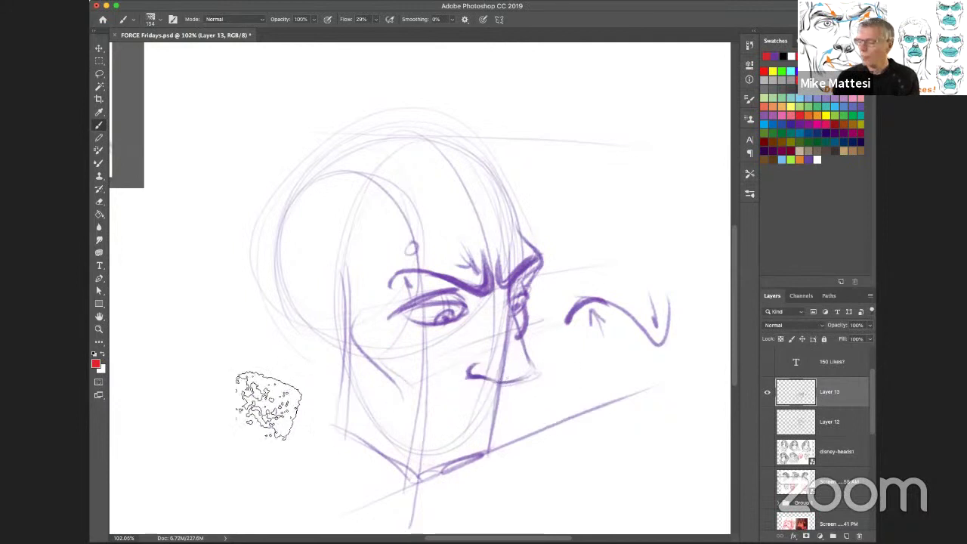
key("bracketleft")
key("bracketleft")
key("bracketleft")
key("bracketleft")
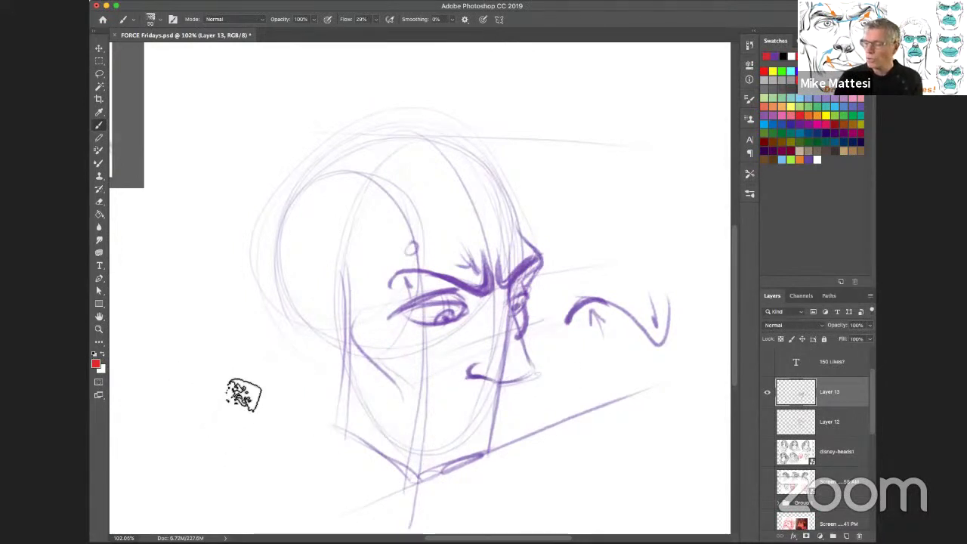
mouse_move(223, 332)
left_mouse_down()
mouse_move(201, 395)
mouse_move(200, 370)
left_mouse_up()
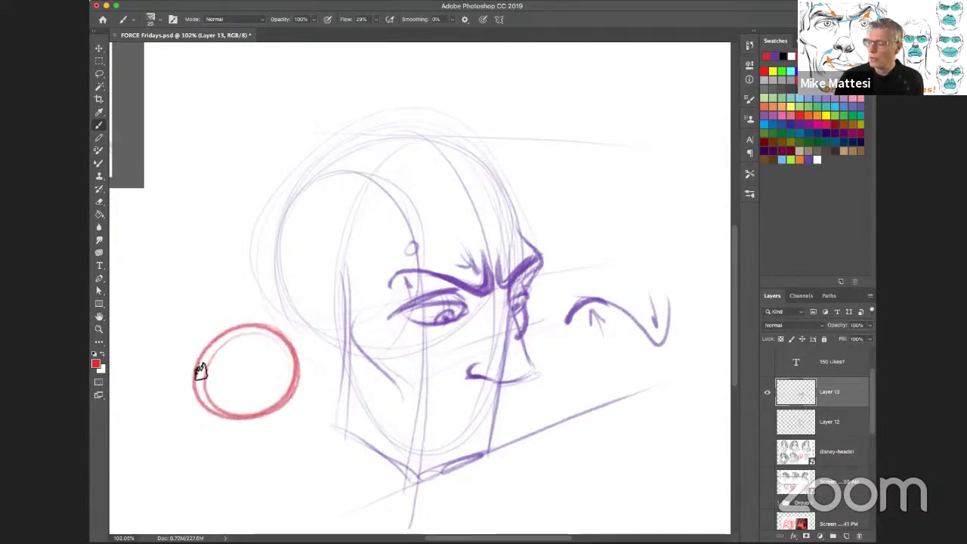
mouse_move(224, 420)
left_mouse_down()
mouse_move(268, 443)
mouse_move(270, 466)
mouse_move(206, 400)
mouse_move(206, 441)
mouse_move(230, 470)
left_mouse_up()
left_click_drag(284, 412, 270, 467)
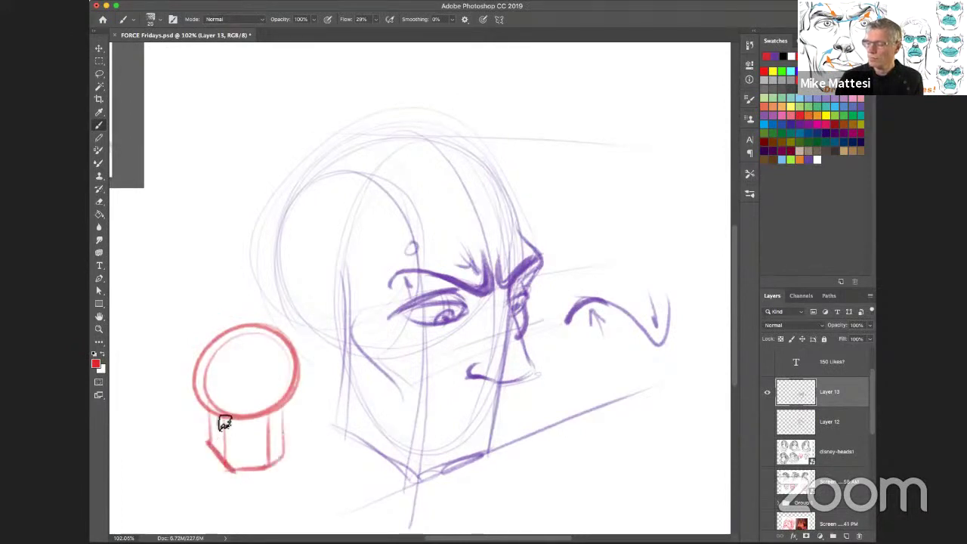
left_click_drag(221, 415, 219, 434)
mouse_move(269, 417)
left_mouse_down()
mouse_move(269, 432)
mouse_move(253, 413)
left_mouse_up()
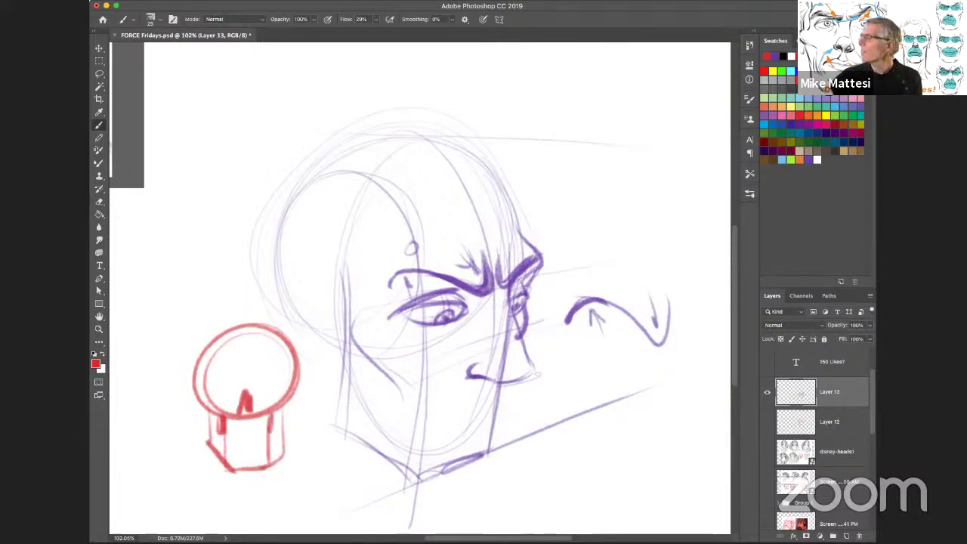
Switch to black and outline and hatch the red cylinder study's rim and box base.
key("d")
left_click_drag(200, 388, 229, 415)
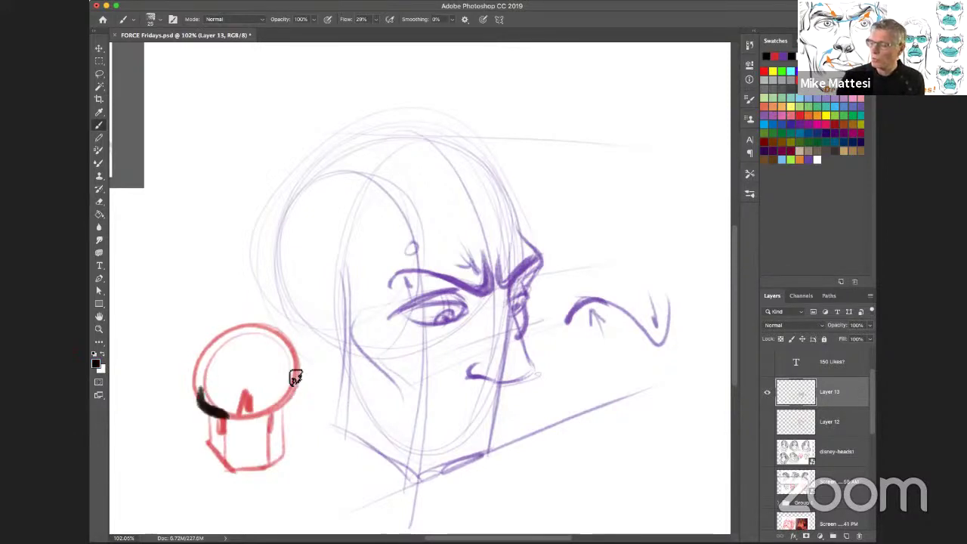
mouse_move(295, 377)
left_mouse_down()
mouse_move(275, 414)
mouse_move(271, 461)
left_mouse_up()
left_click_drag(227, 420, 229, 468)
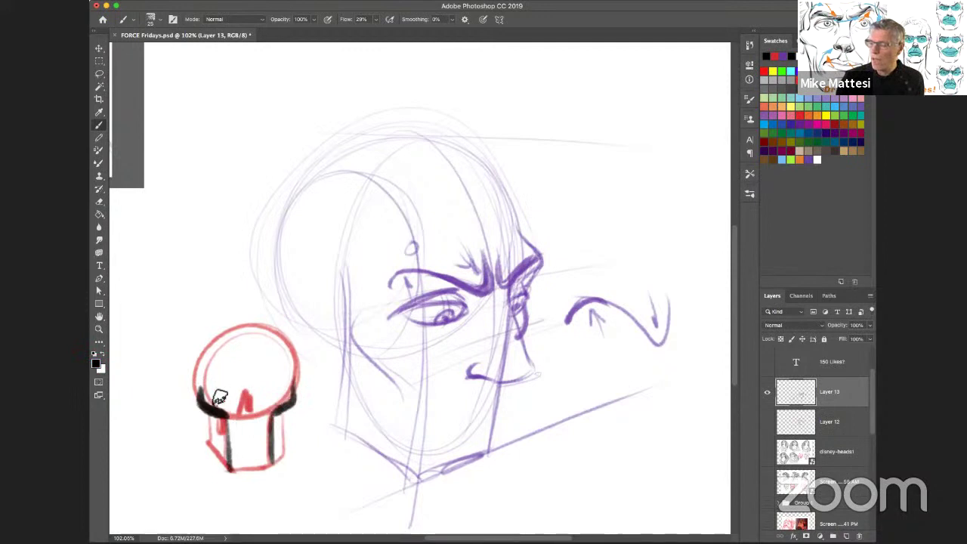
mouse_move(203, 391)
left_mouse_down()
mouse_move(233, 395)
mouse_move(225, 410)
mouse_move(283, 389)
mouse_move(233, 435)
mouse_move(263, 438)
mouse_move(242, 479)
left_mouse_up()
mouse_move(198, 389)
left_mouse_down()
mouse_move(206, 417)
mouse_move(198, 405)
mouse_move(184, 409)
left_mouse_up()
mouse_move(283, 400)
left_mouse_down()
mouse_move(308, 401)
mouse_move(302, 408)
left_mouse_up()
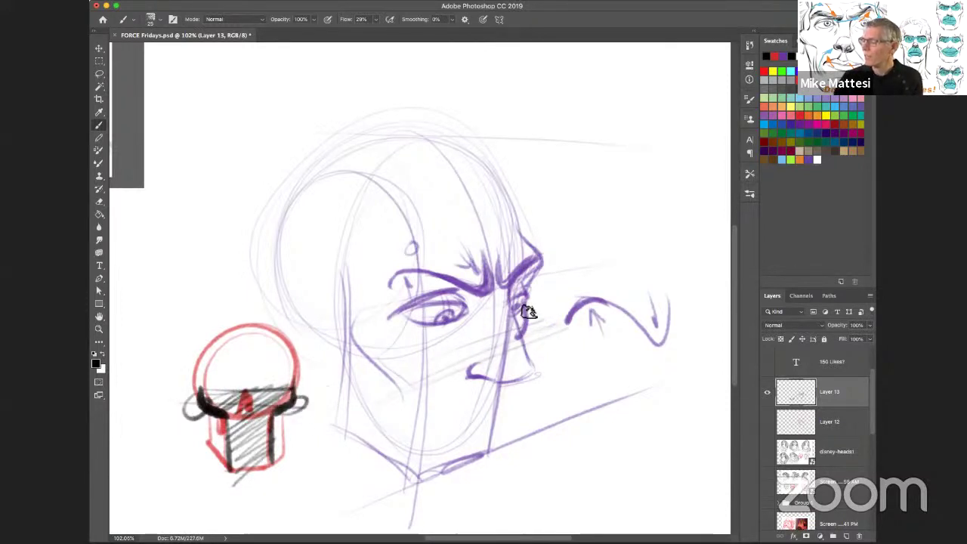
Shade the nose side and darken the cheek and jaw lines down to the chin in black.
left_click_drag(528, 311, 524, 336)
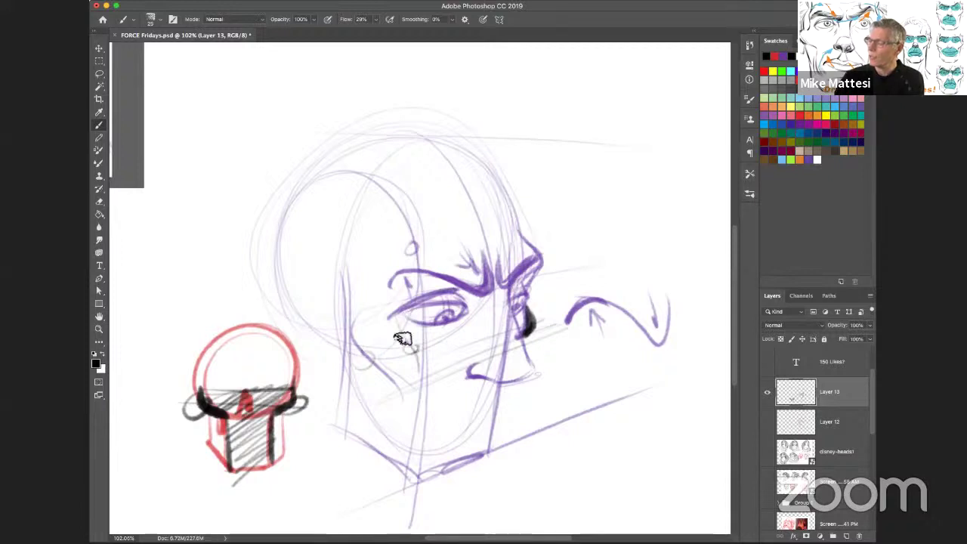
left_click_drag(398, 317, 423, 374)
left_click(449, 348)
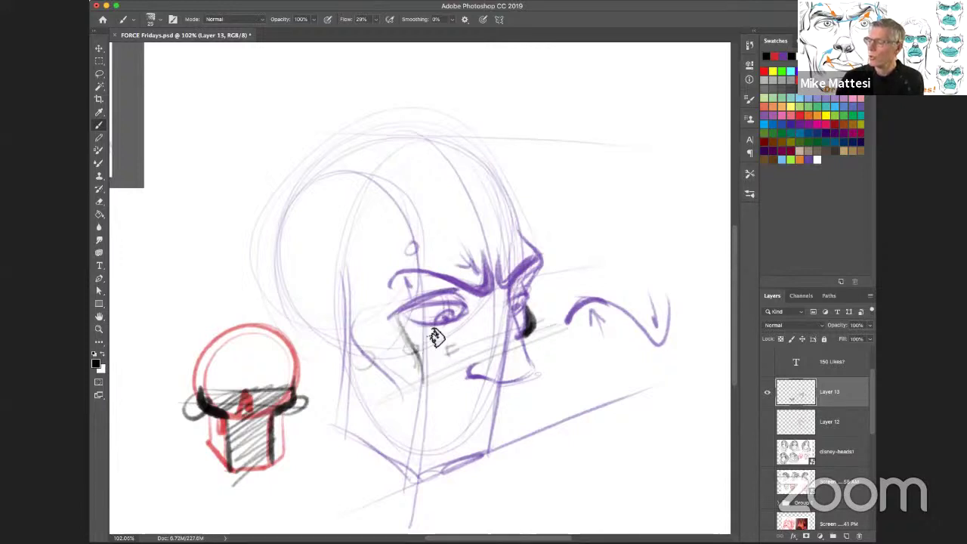
left_click_drag(452, 339, 409, 355)
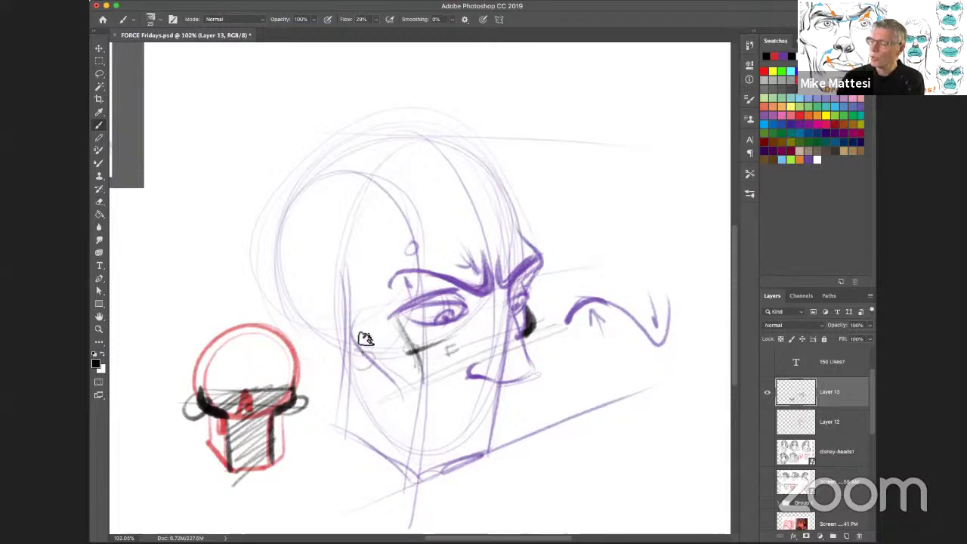
left_click_drag(347, 340, 380, 365)
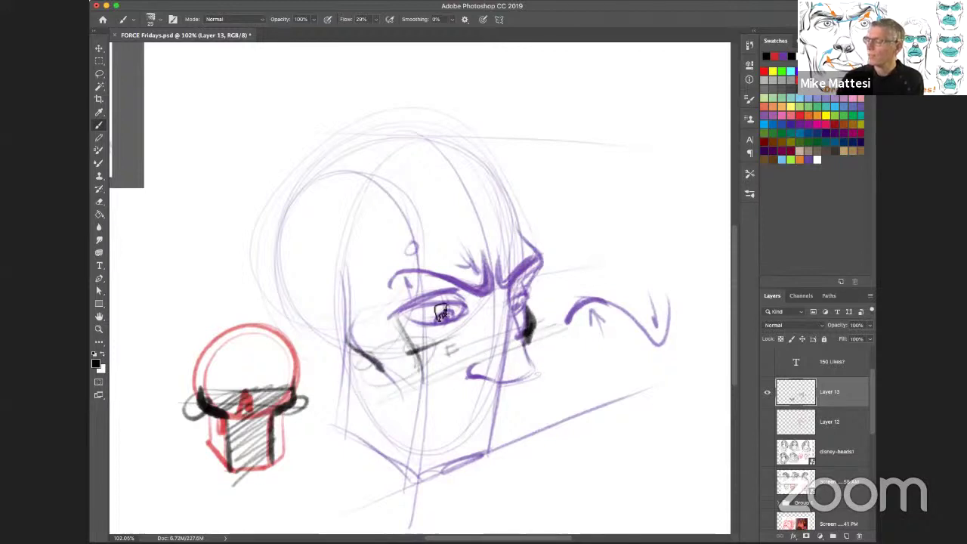
mouse_move(420, 364)
left_mouse_down()
mouse_move(430, 471)
mouse_move(460, 476)
mouse_move(485, 457)
mouse_move(420, 472)
left_mouse_up()
left_click_drag(324, 414, 432, 470)
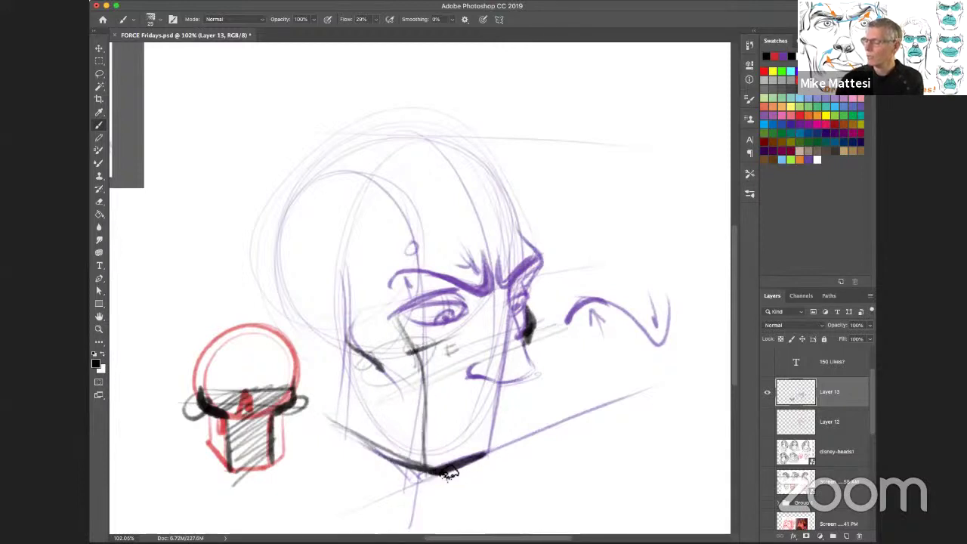
left_click_drag(488, 453, 432, 473)
left_click_drag(419, 405, 434, 460)
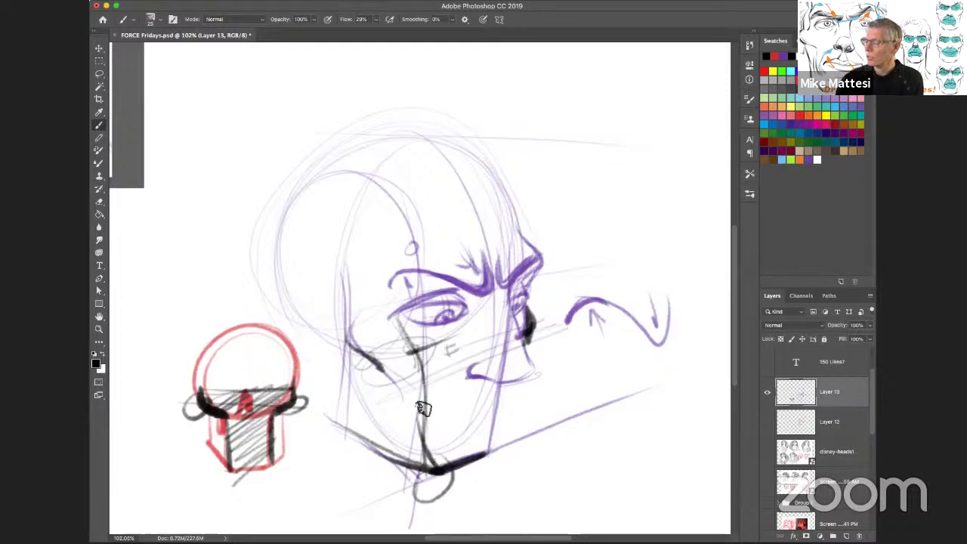
left_click_drag(418, 376, 438, 464)
mouse_move(506, 382)
left_mouse_down()
mouse_move(485, 456)
mouse_move(491, 444)
left_mouse_up()
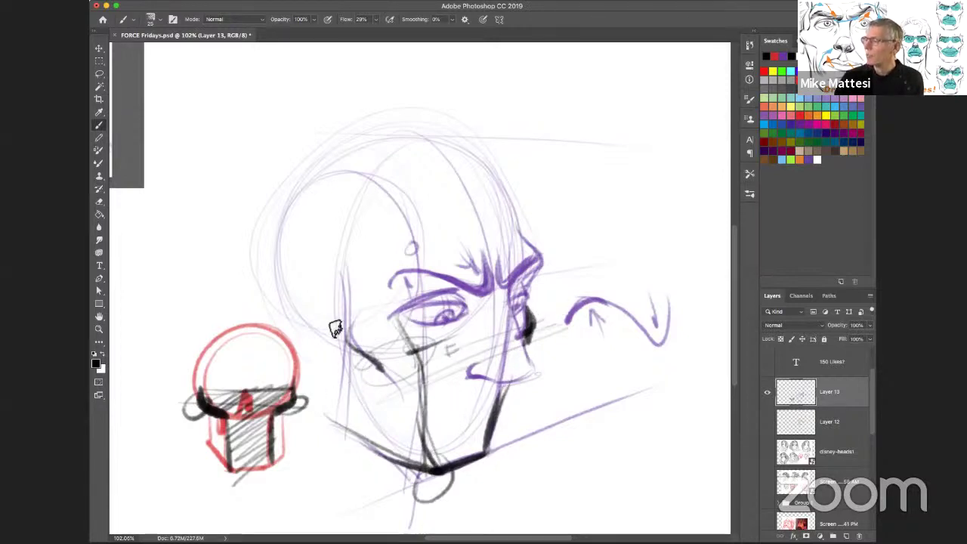
Darken the brow ridge and nose bridge with black strokes.
mouse_move(604, 259)
left_mouse_down()
mouse_move(359, 317)
mouse_move(538, 272)
mouse_move(421, 272)
left_mouse_up()
mouse_move(507, 243)
left_mouse_down()
mouse_move(486, 249)
mouse_move(484, 298)
left_mouse_up()
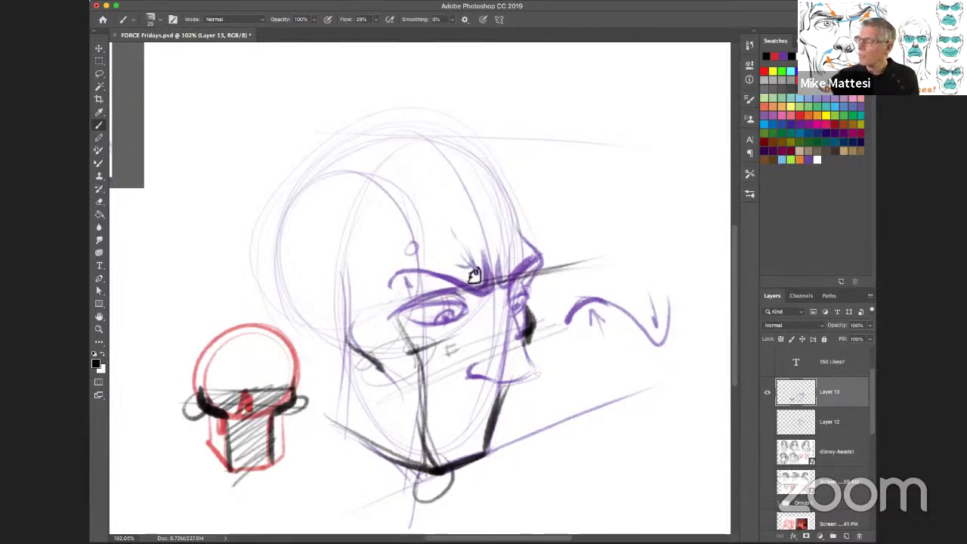
left_click_drag(455, 231, 469, 272)
left_click_drag(513, 233, 506, 264)
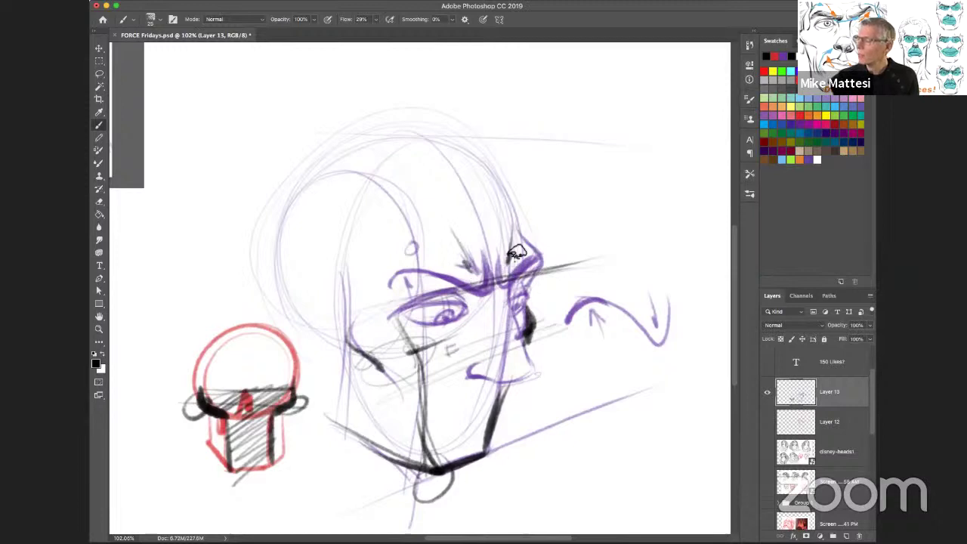
Pick a green swatch and brush a green brow mass around and under the eye.
left_click(808, 112)
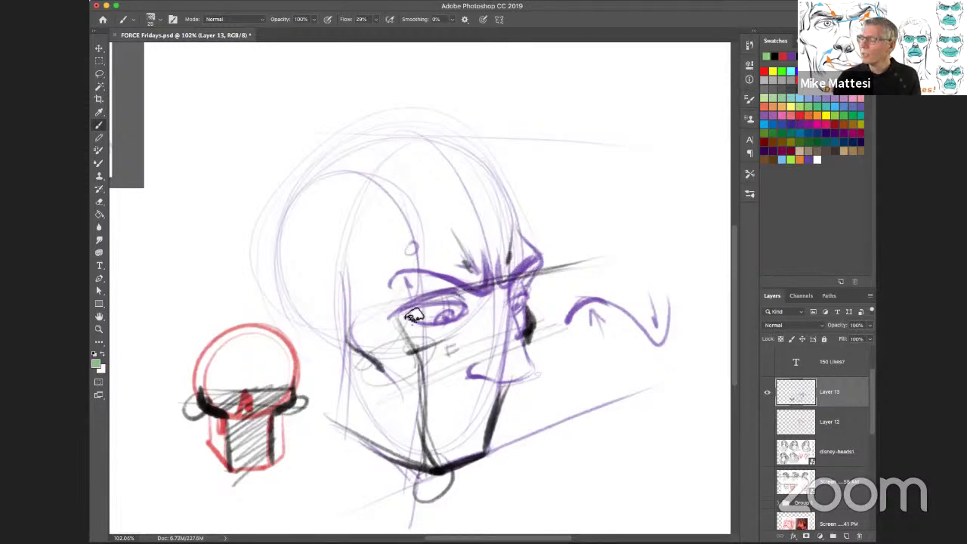
mouse_move(429, 275)
left_mouse_down()
mouse_move(394, 279)
mouse_move(380, 326)
left_mouse_up()
left_click_drag(477, 315, 438, 349)
left_click_drag(514, 298, 474, 319)
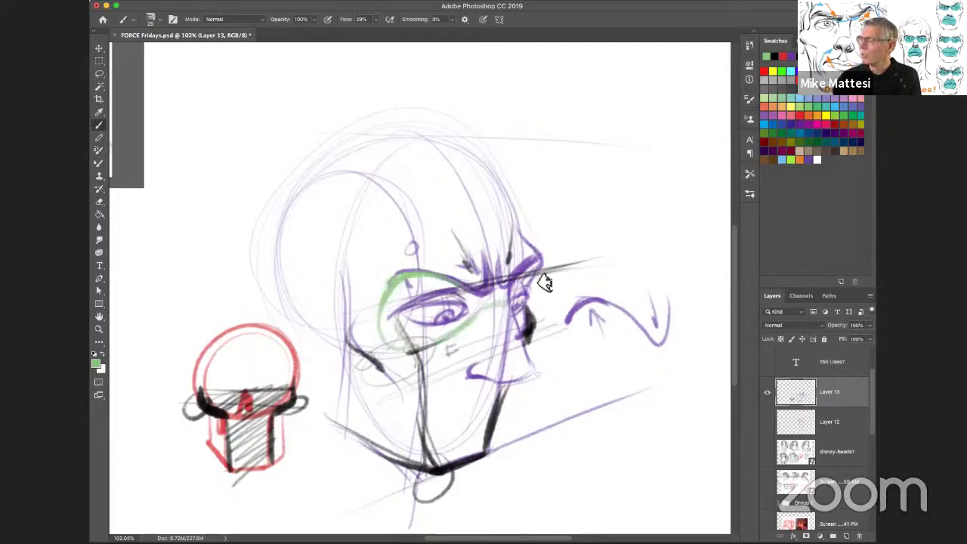
mouse_move(529, 277)
left_mouse_down()
mouse_move(523, 300)
mouse_move(528, 284)
left_mouse_up()
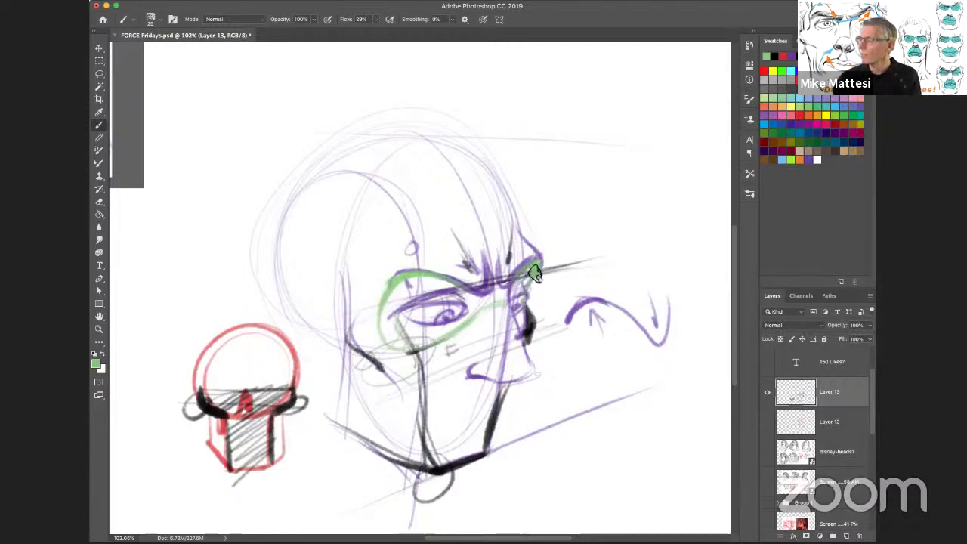
left_click_drag(388, 330, 488, 313)
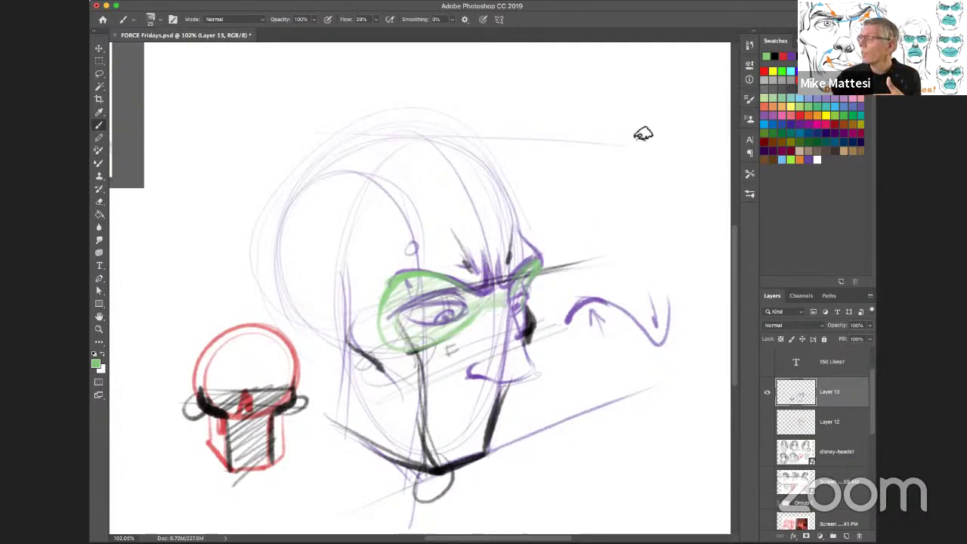
Sketch a faint green circle with neck and jaw corner at upper right, then zoom in on it.
mouse_move(575, 120)
left_mouse_down()
mouse_move(658, 194)
mouse_move(554, 143)
mouse_move(672, 137)
mouse_move(554, 206)
mouse_move(667, 199)
mouse_move(672, 122)
mouse_move(662, 225)
left_mouse_up()
left_click_drag(579, 180, 592, 235)
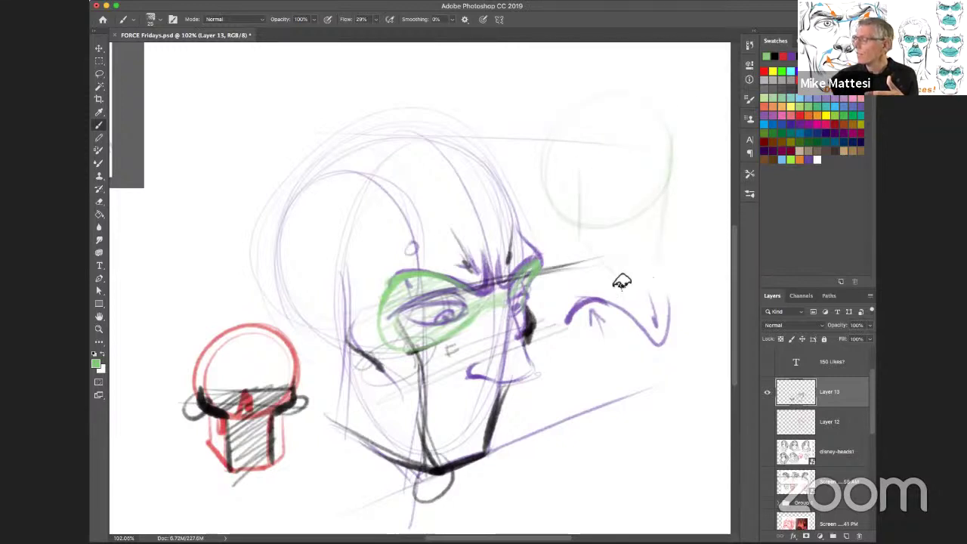
mouse_move(622, 282)
left_mouse_down()
mouse_move(661, 194)
mouse_move(630, 181)
mouse_move(591, 209)
mouse_move(644, 195)
mouse_move(660, 179)
mouse_move(680, 188)
mouse_move(680, 159)
mouse_move(675, 191)
mouse_move(655, 194)
left_mouse_up()
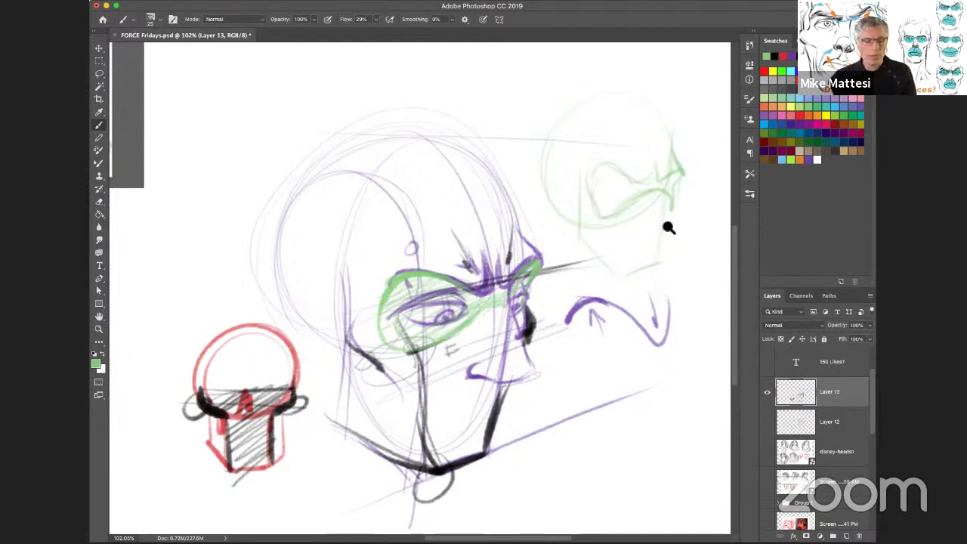
key("z")
mouse_move(669, 224)
left_mouse_down()
mouse_move(697, 219)
mouse_move(639, 234)
mouse_move(661, 221)
left_mouse_up()
With a smaller black brush, ink the small head's upper and lower eyelids and brow.
key("b")
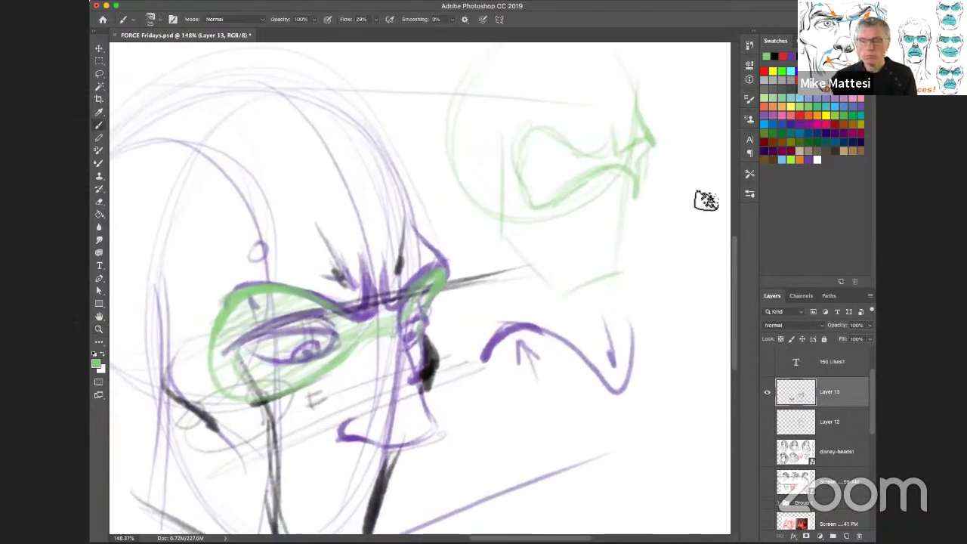
key("d")
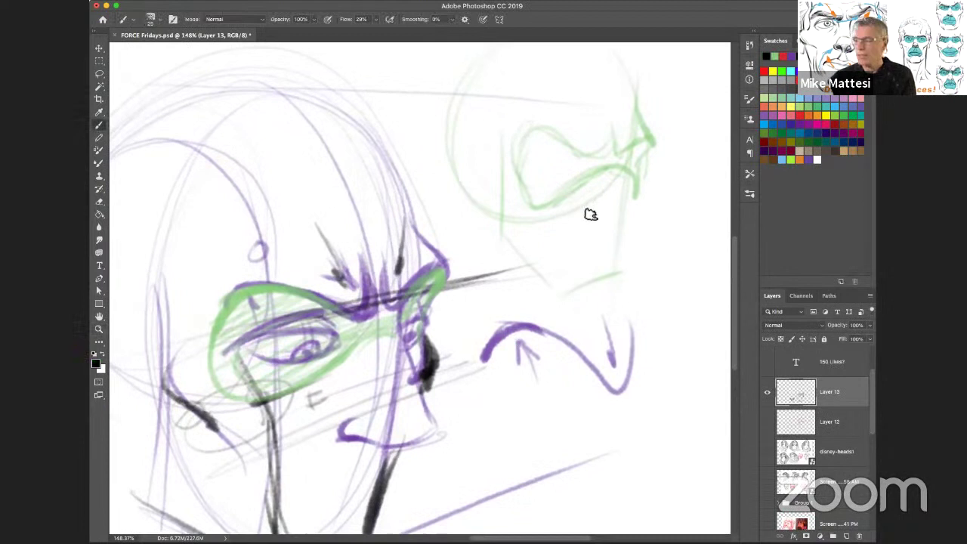
key("bracketleft")
key("bracketleft")
key("bracketleft")
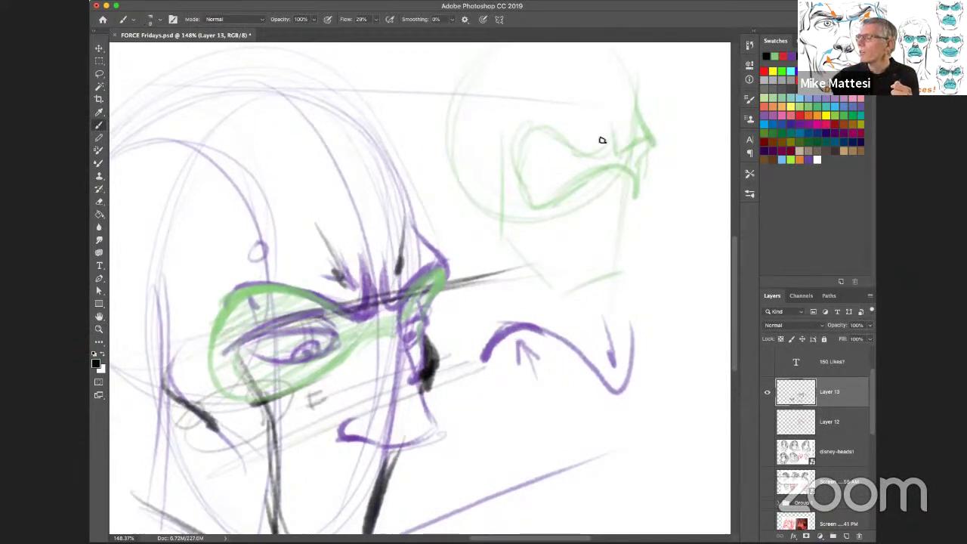
left_click_drag(609, 139, 531, 132)
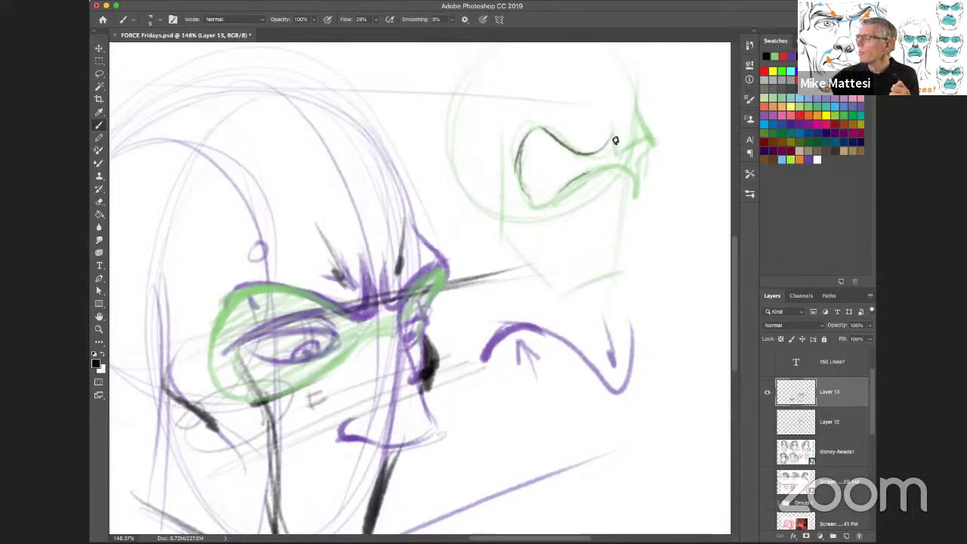
left_click_drag(643, 144, 658, 144)
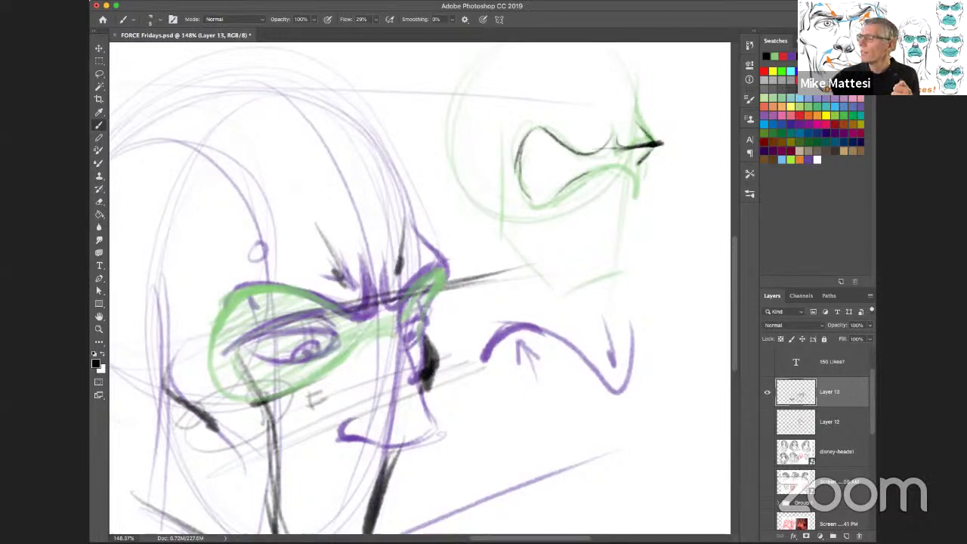
mouse_move(548, 129)
left_mouse_down()
mouse_move(651, 135)
mouse_move(608, 160)
mouse_move(527, 127)
mouse_move(516, 155)
left_mouse_up()
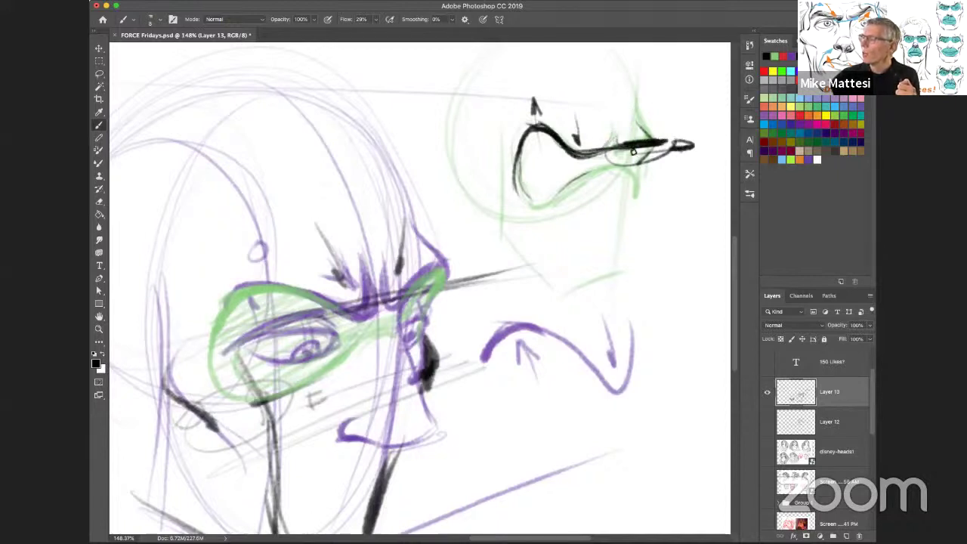
left_click_drag(571, 189, 617, 157)
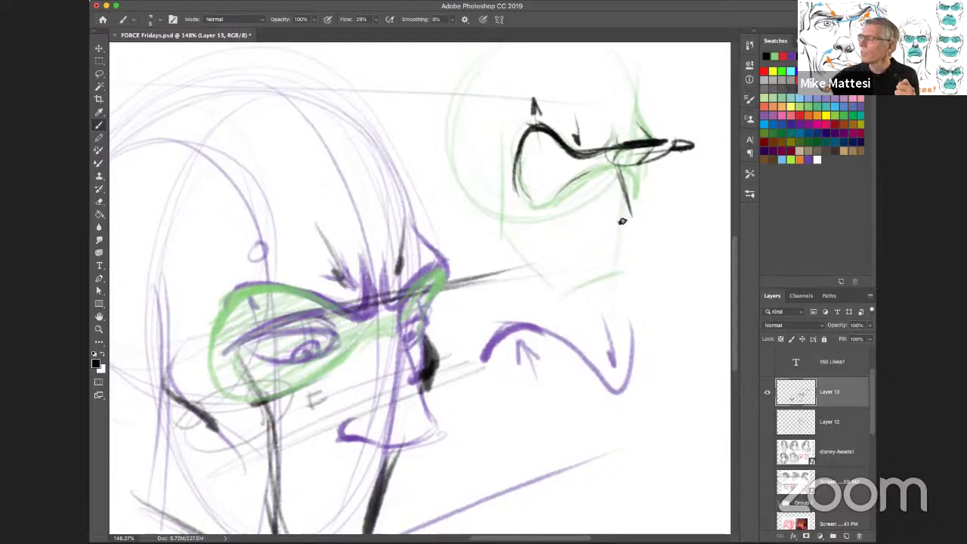
left_click_drag(610, 221, 593, 217)
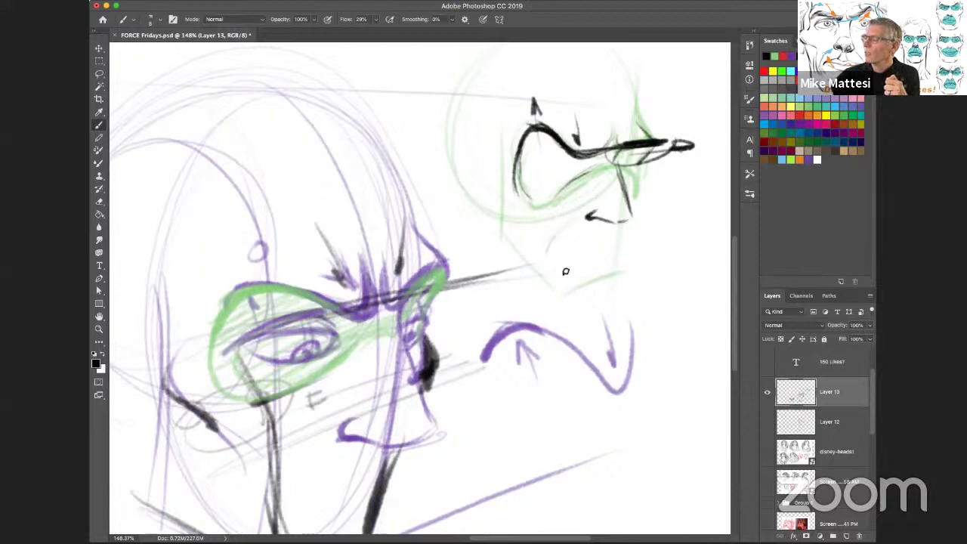
Ink and thicken the small head's snarling mouth line and its left corner.
left_click_drag(572, 263, 625, 241)
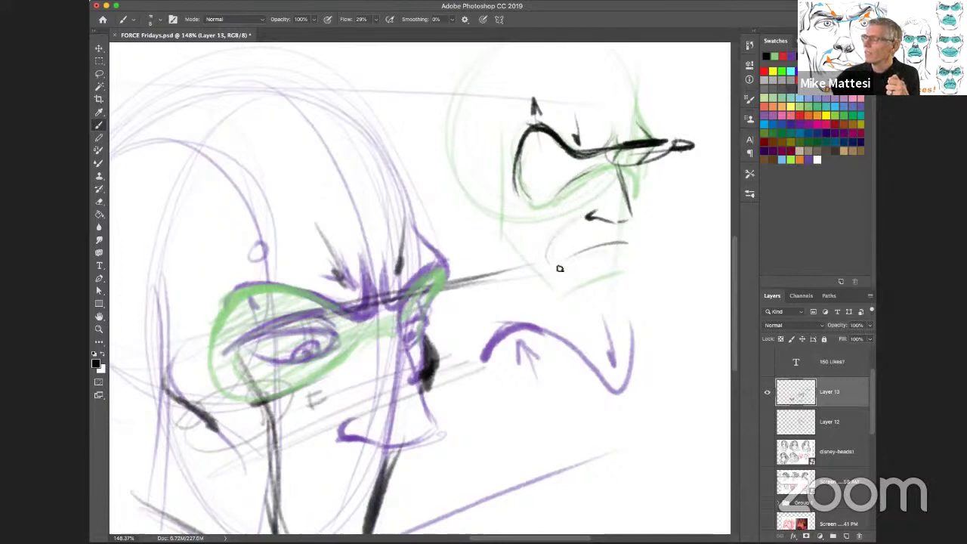
left_click_drag(559, 261, 617, 246)
mouse_move(568, 266)
left_mouse_down()
mouse_move(627, 243)
mouse_move(570, 241)
mouse_move(552, 258)
left_mouse_up()
left_click_drag(573, 227, 544, 266)
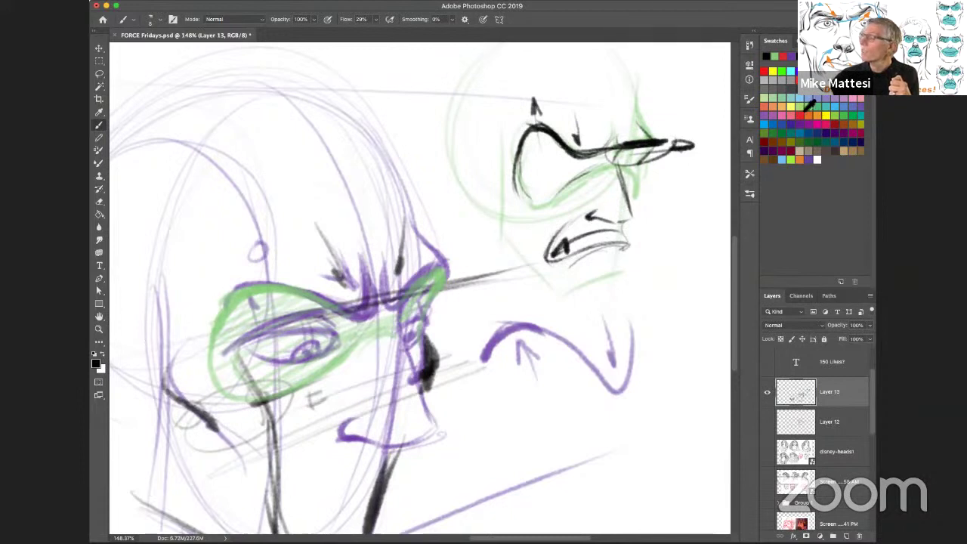
left_click(809, 106)
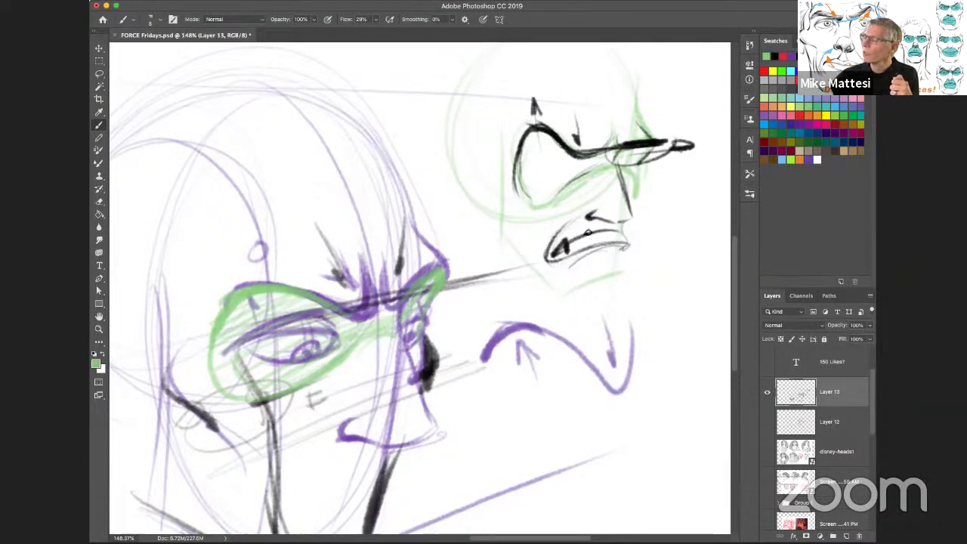
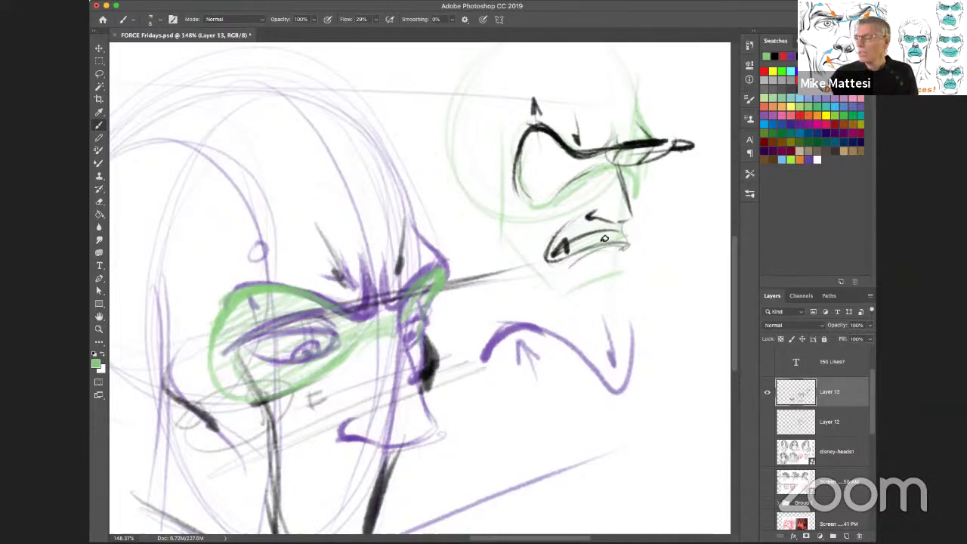
Zoom out to about 84% to expose blank canvas above the existing head sketches.
left_click_drag(536, 270, 566, 226)
mouse_move(491, 309)
left_mouse_down()
mouse_move(461, 309)
mouse_move(453, 325)
mouse_move(490, 309)
mouse_move(494, 345)
mouse_move(484, 339)
mouse_move(486, 350)
mouse_move(489, 339)
left_mouse_up()
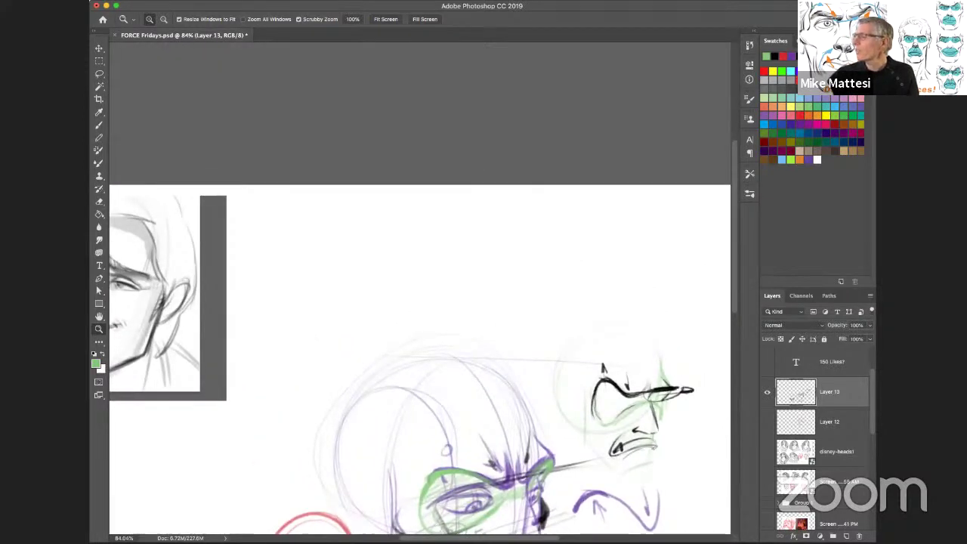
With a black brush, rough in the outline of a new two-lobed caricature head.
key("d")
key("b")
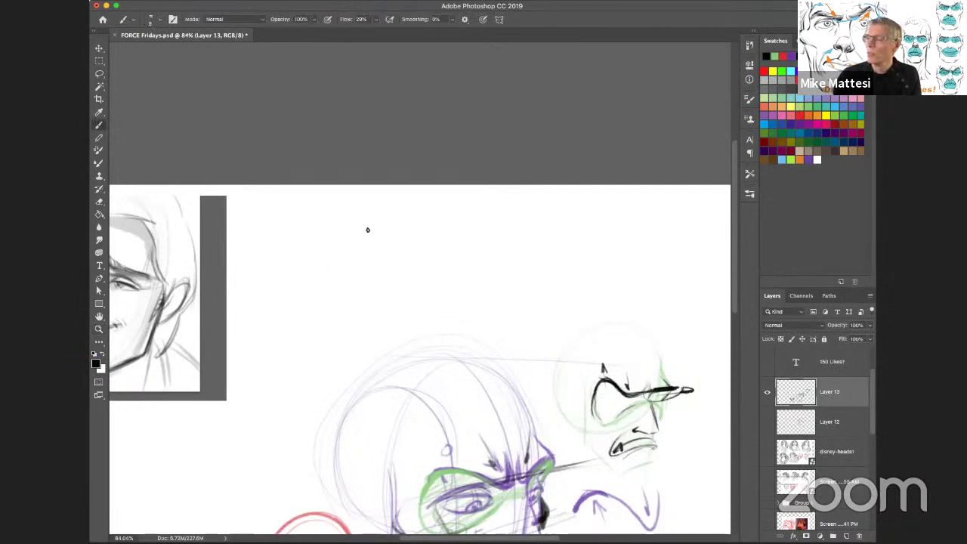
mouse_move(336, 275)
left_mouse_down()
mouse_move(501, 238)
mouse_move(380, 279)
mouse_move(504, 236)
left_mouse_up()
left_click_drag(497, 281, 504, 238)
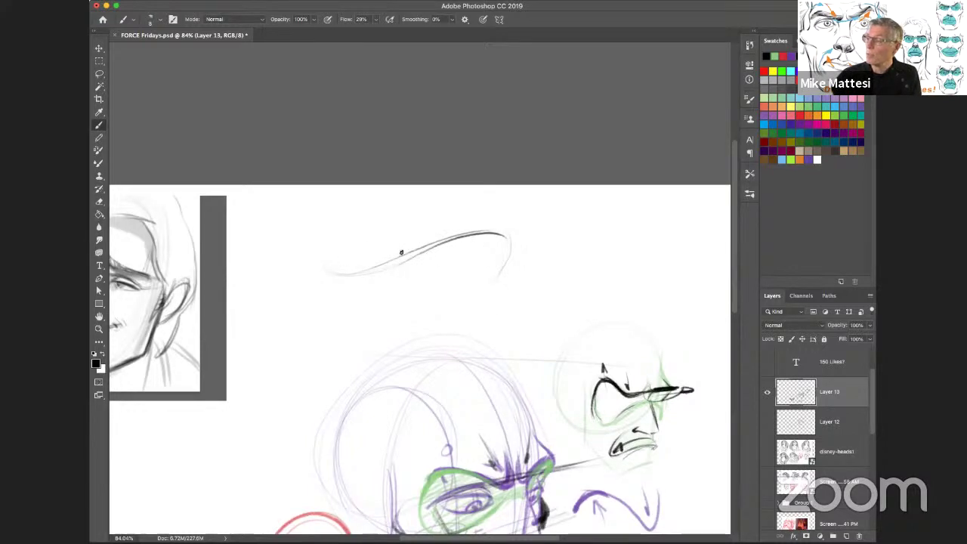
mouse_move(411, 241)
left_mouse_down()
mouse_move(507, 237)
mouse_move(449, 233)
mouse_move(490, 278)
left_mouse_up()
left_click_drag(415, 317, 453, 336)
mouse_move(377, 268)
left_mouse_down()
mouse_move(355, 253)
mouse_move(296, 277)
mouse_move(330, 350)
mouse_move(381, 308)
left_mouse_up()
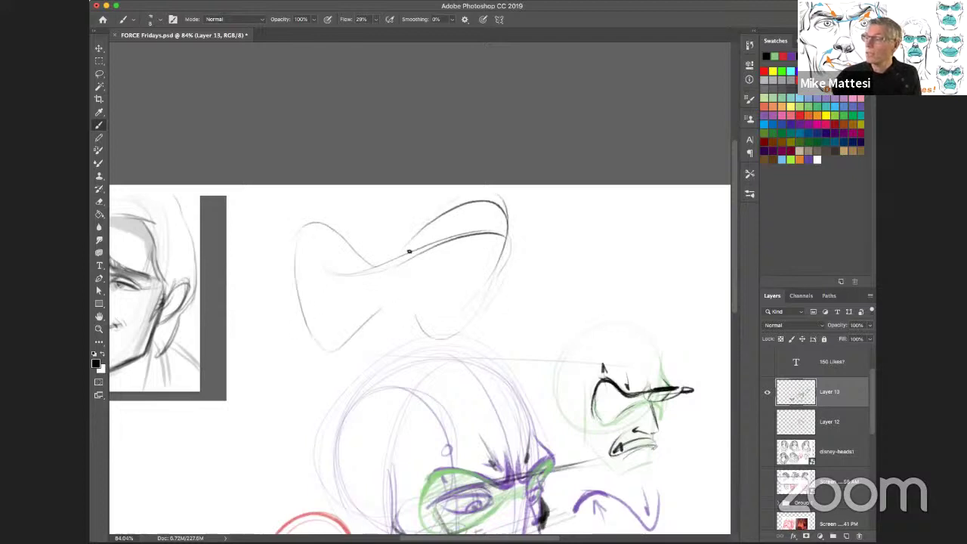
left_click_drag(355, 249, 491, 219)
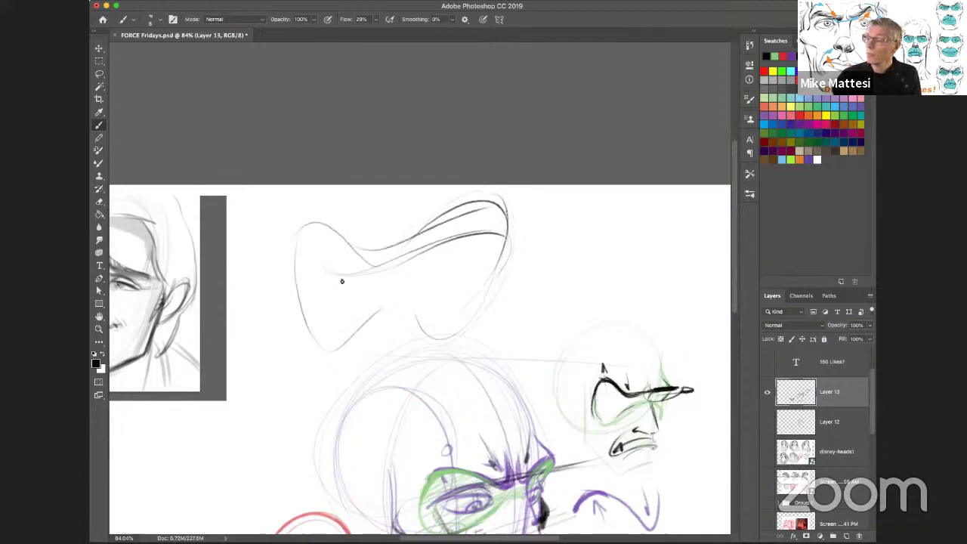
mouse_move(332, 273)
left_mouse_down()
mouse_move(455, 279)
mouse_move(438, 252)
mouse_move(463, 295)
left_mouse_up()
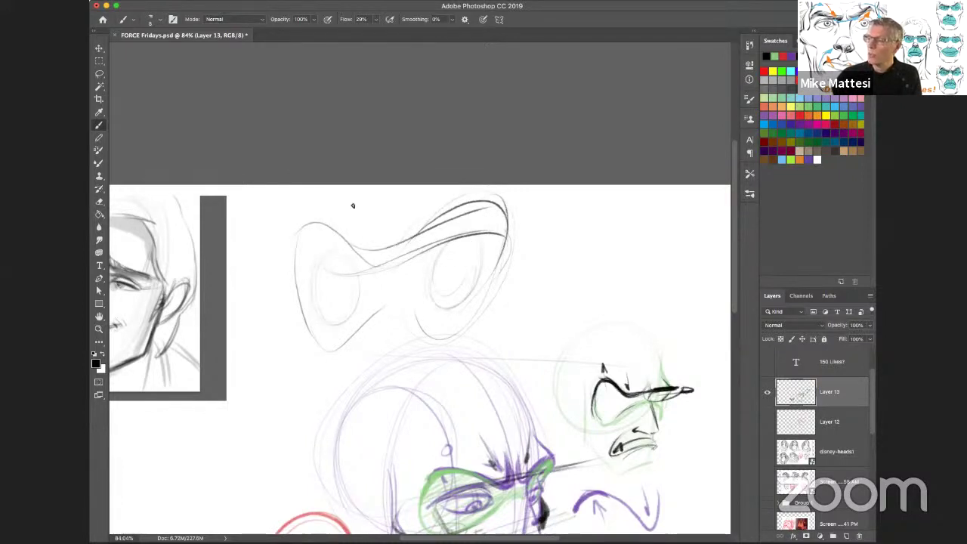
Draw an eye oval with a dot pupil in the left lobe and darken its contour.
mouse_move(319, 329)
left_mouse_down()
mouse_move(312, 258)
mouse_move(354, 295)
mouse_move(320, 311)
mouse_move(342, 263)
left_mouse_up()
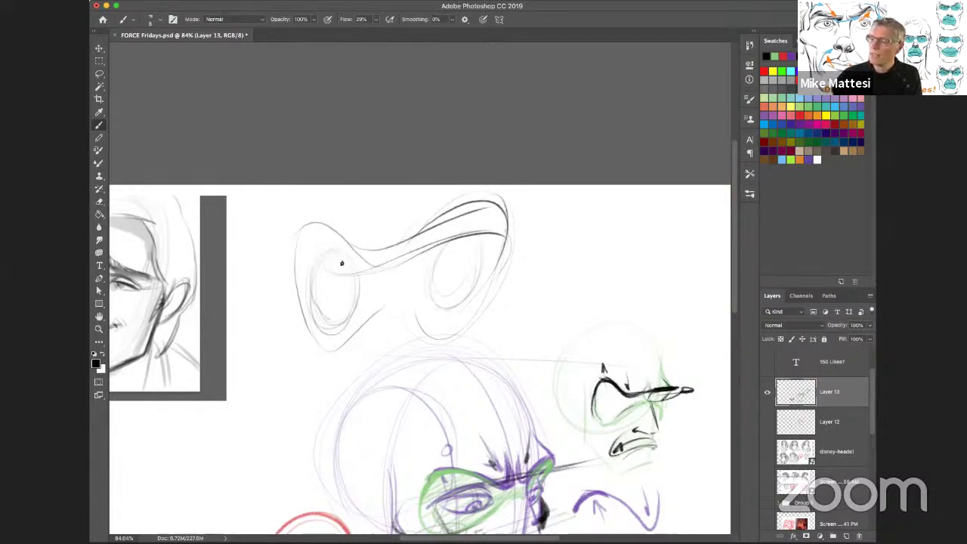
left_click(329, 288)
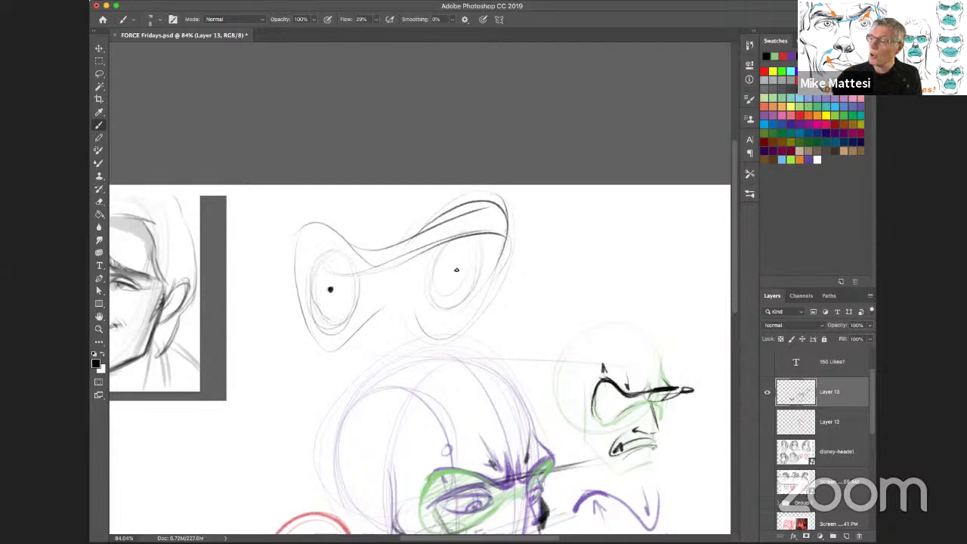
mouse_move(294, 261)
left_mouse_down()
mouse_move(331, 214)
mouse_move(291, 284)
mouse_move(311, 349)
mouse_move(337, 348)
left_mouse_up()
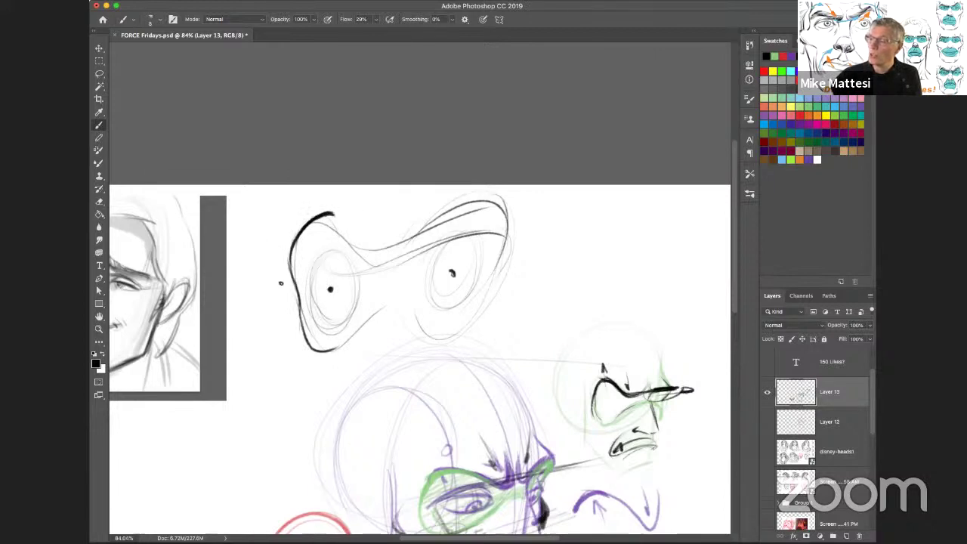
mouse_move(277, 308)
left_mouse_down()
mouse_move(325, 210)
mouse_move(302, 352)
left_mouse_up()
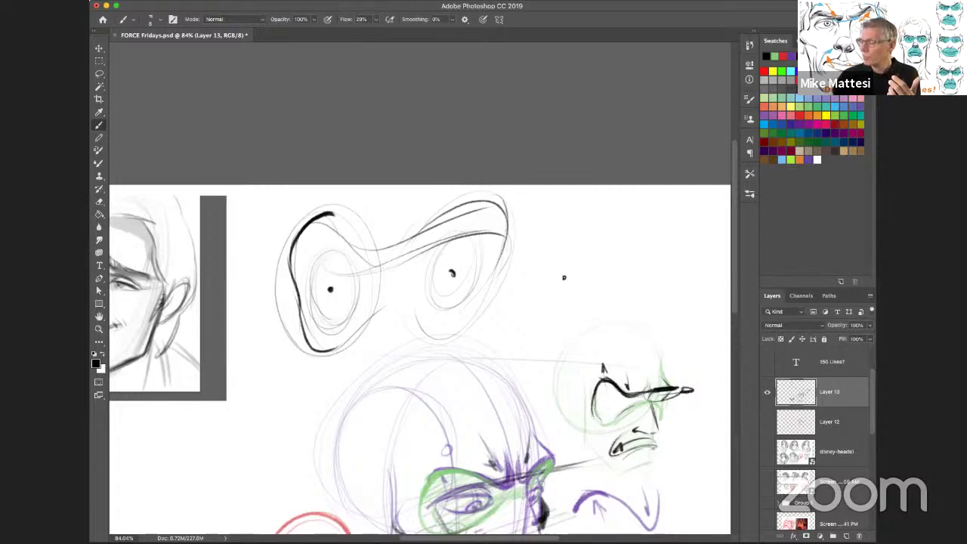
Sketch a second head to the right with top and lower lines and a heavy pointed brow.
mouse_move(550, 242)
left_mouse_down()
mouse_move(545, 284)
mouse_move(578, 264)
mouse_move(656, 285)
mouse_move(612, 278)
mouse_move(687, 279)
left_mouse_up()
mouse_move(533, 324)
left_mouse_down()
mouse_move(628, 300)
mouse_move(664, 318)
left_mouse_up()
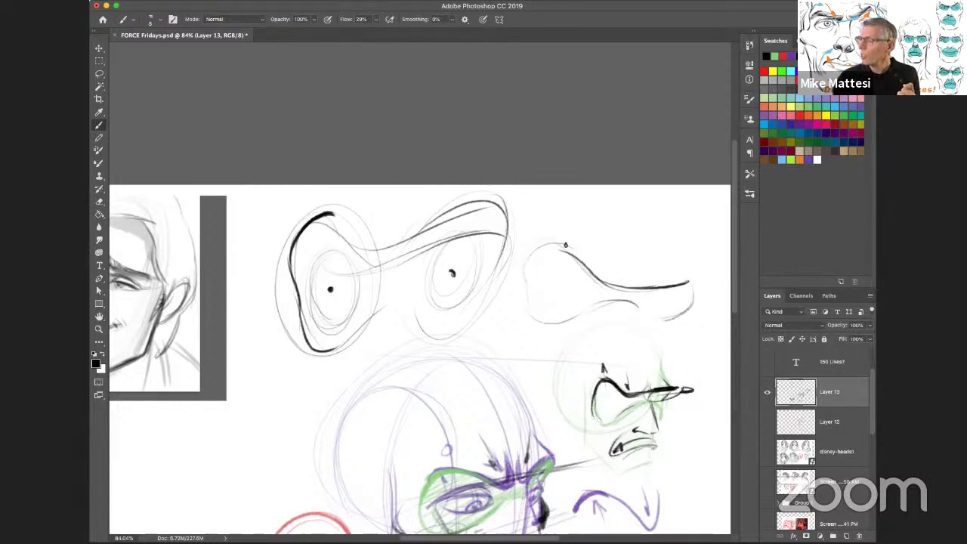
mouse_move(586, 266)
left_mouse_down()
mouse_move(551, 243)
mouse_move(521, 265)
mouse_move(575, 257)
mouse_move(588, 269)
mouse_move(598, 247)
mouse_move(586, 264)
left_mouse_up()
left_click_drag(539, 233, 577, 255)
mouse_move(538, 242)
left_mouse_down()
mouse_move(517, 274)
mouse_move(567, 237)
left_mouse_up()
Add a round eye and a dark long nose line to the second head, then pan the view.
mouse_move(557, 274)
left_mouse_down()
mouse_move(545, 300)
mouse_move(559, 274)
mouse_move(550, 292)
left_mouse_up()
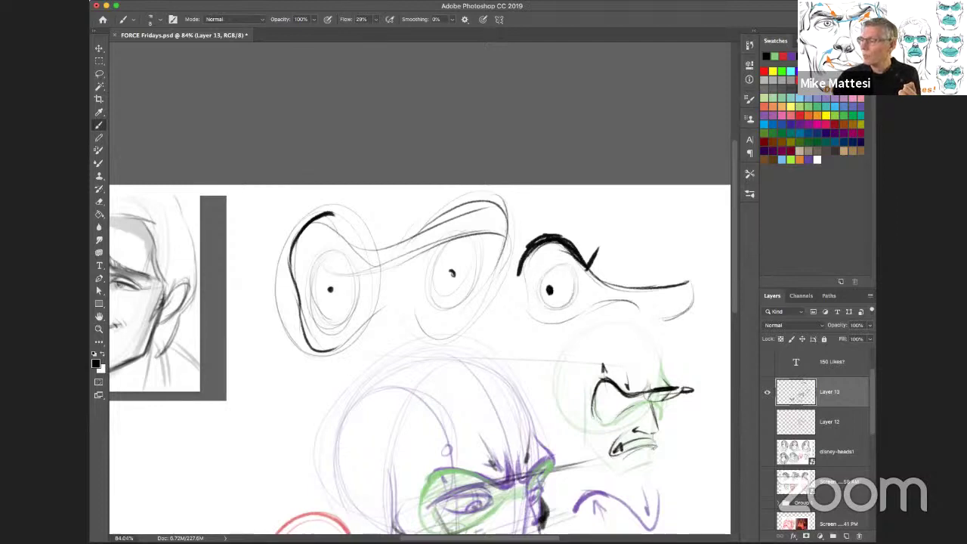
mouse_move(627, 285)
left_mouse_down()
mouse_move(704, 277)
mouse_move(657, 300)
left_mouse_up()
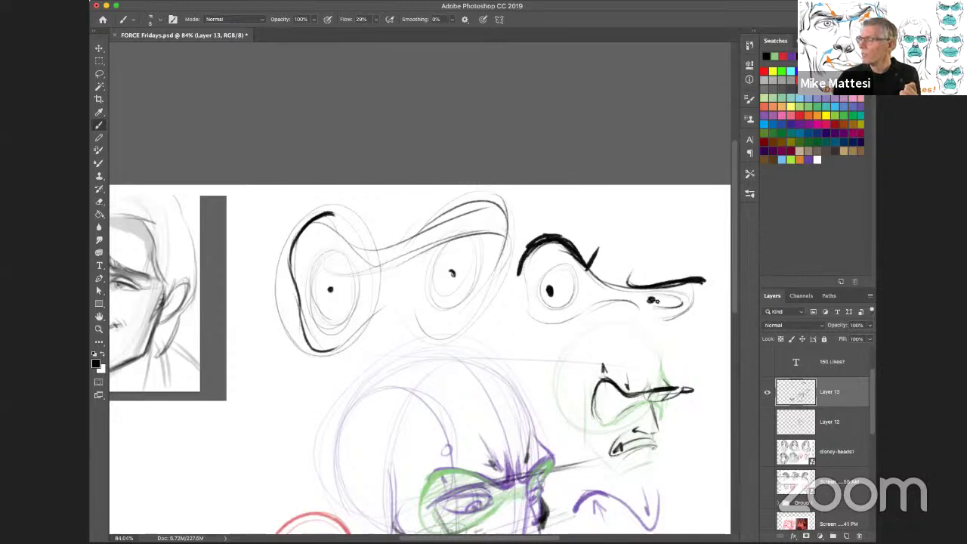
left_click_drag(645, 405, 583, 326)
Draw a sweeping curve and a thin stroke beside the red mushroom-shaped sketch.
scroll(565, 319, "left", 10)
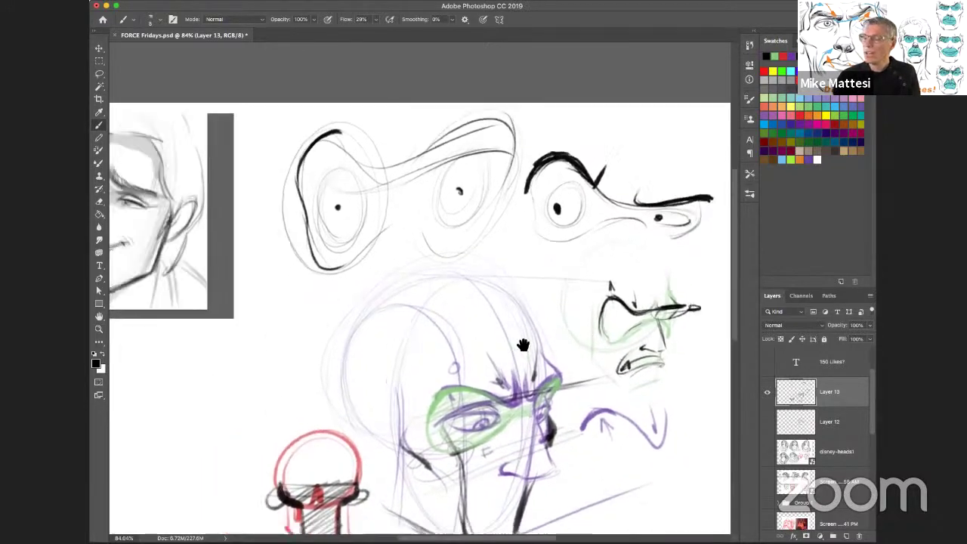
scroll(376, 352, "right", 4)
scroll(376, 352, "down", 3)
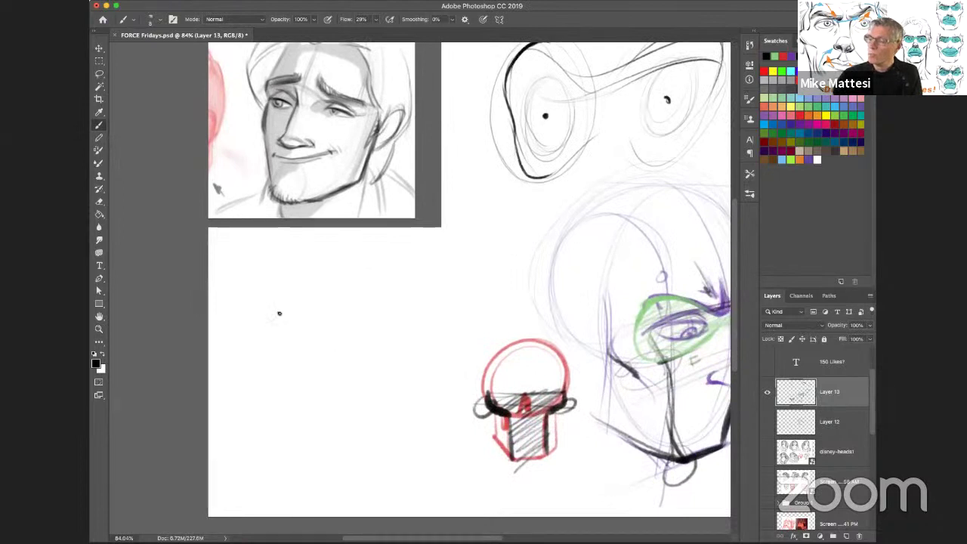
mouse_move(483, 367)
left_mouse_down()
mouse_move(352, 282)
mouse_move(292, 370)
mouse_move(279, 321)
left_mouse_up()
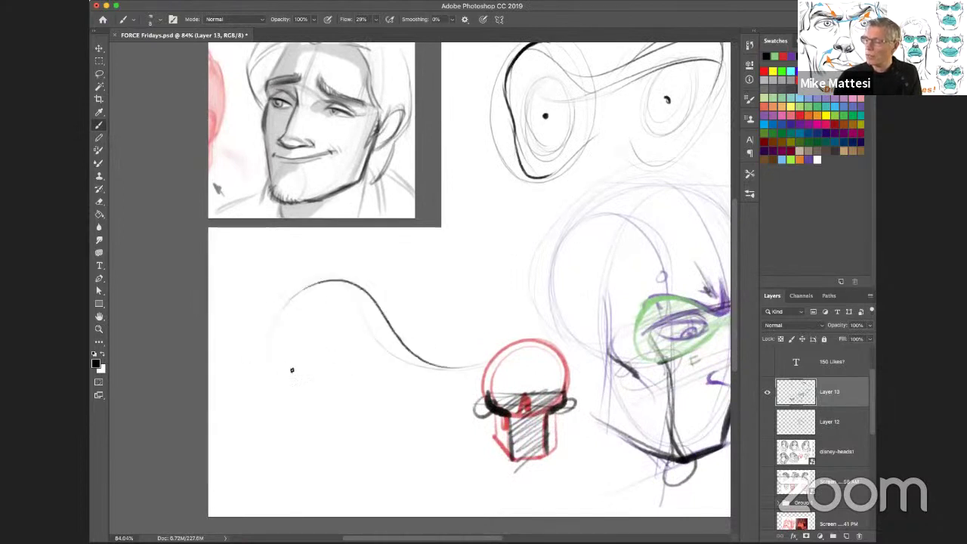
left_click_drag(387, 394, 478, 412)
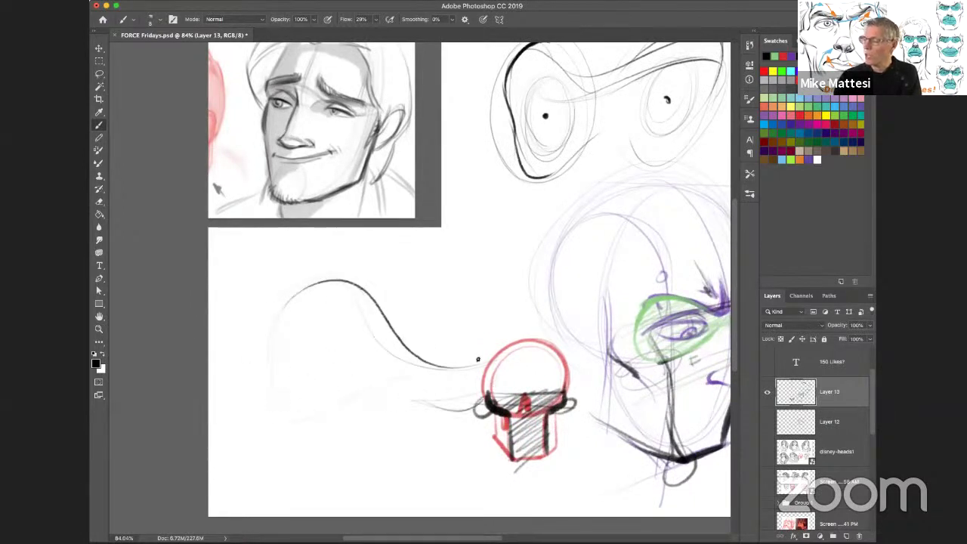
Paint a bold, thick brow arc with a line down to a small tick mark.
scroll(410, 328, "right", 2)
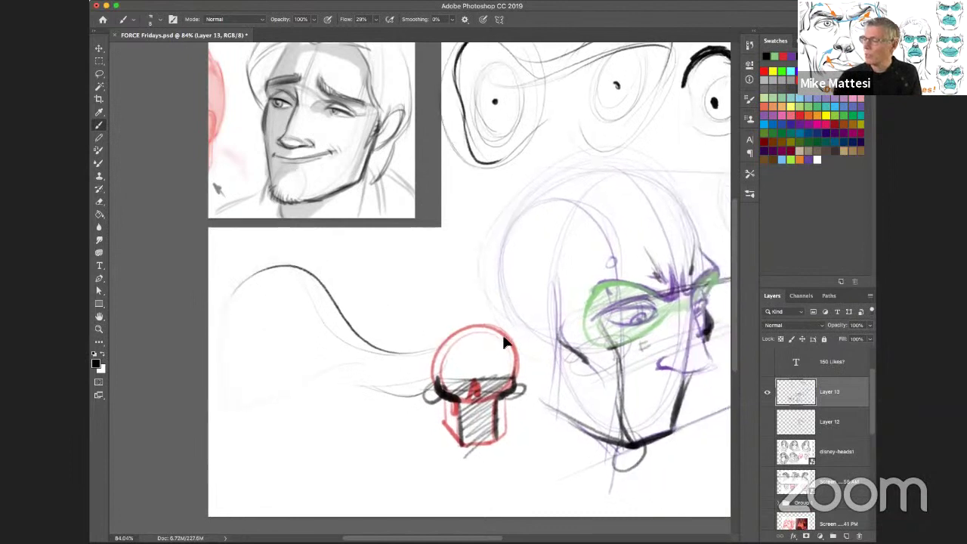
scroll(423, 339, "left", 3)
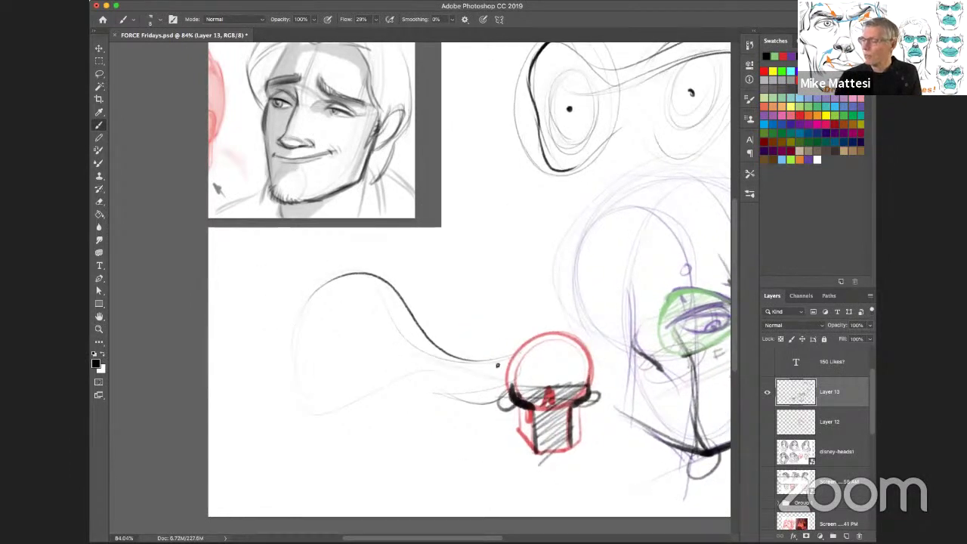
mouse_move(296, 310)
left_mouse_down()
mouse_move(378, 258)
mouse_move(417, 329)
left_mouse_up()
mouse_move(391, 296)
left_mouse_down()
mouse_move(434, 302)
mouse_move(420, 331)
left_mouse_up()
left_click_drag(378, 262, 416, 329)
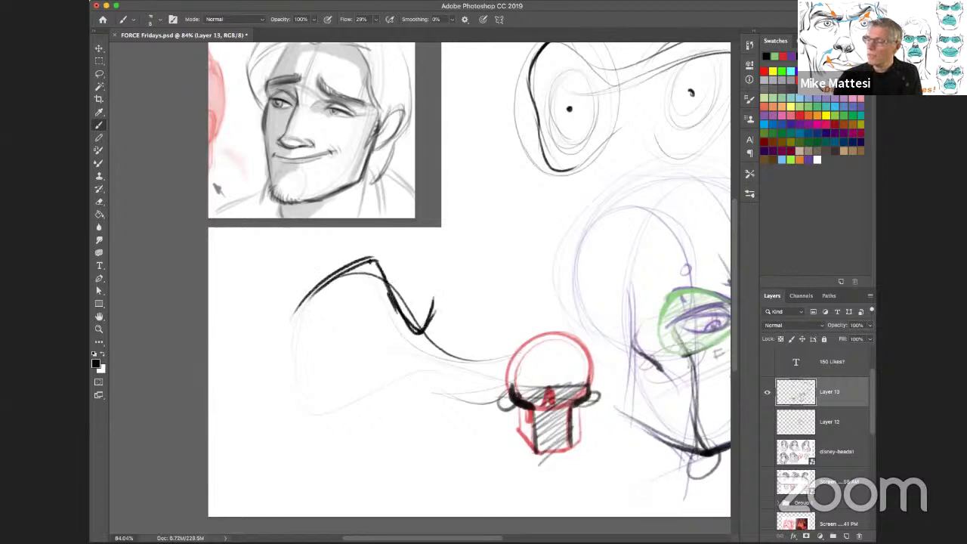
left_click_drag(305, 295, 377, 264)
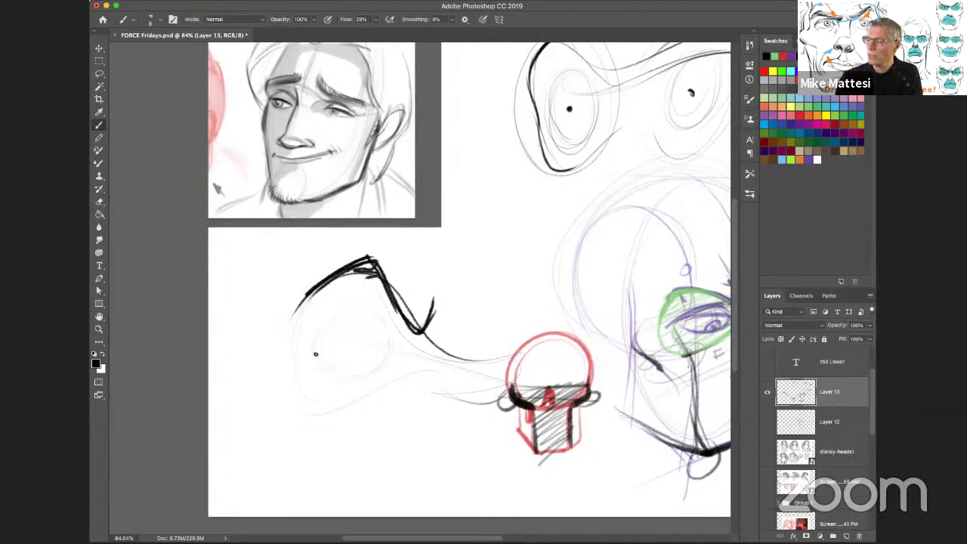
Draw the eye's lids with a heavy upper eyelid and extend the eyebrow line.
mouse_move(314, 342)
left_mouse_down()
mouse_move(388, 341)
mouse_move(370, 367)
mouse_move(331, 341)
mouse_move(344, 347)
left_mouse_up()
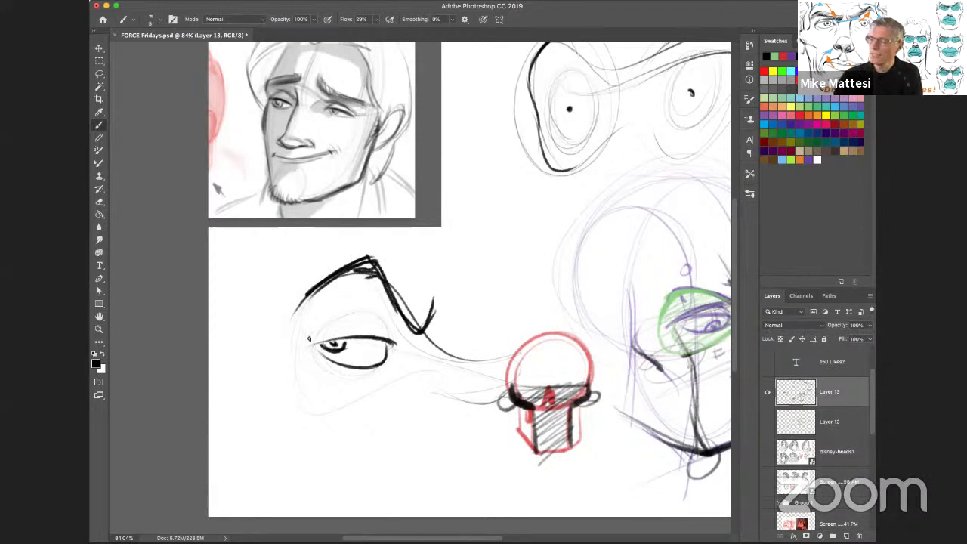
left_click_drag(308, 339, 371, 308)
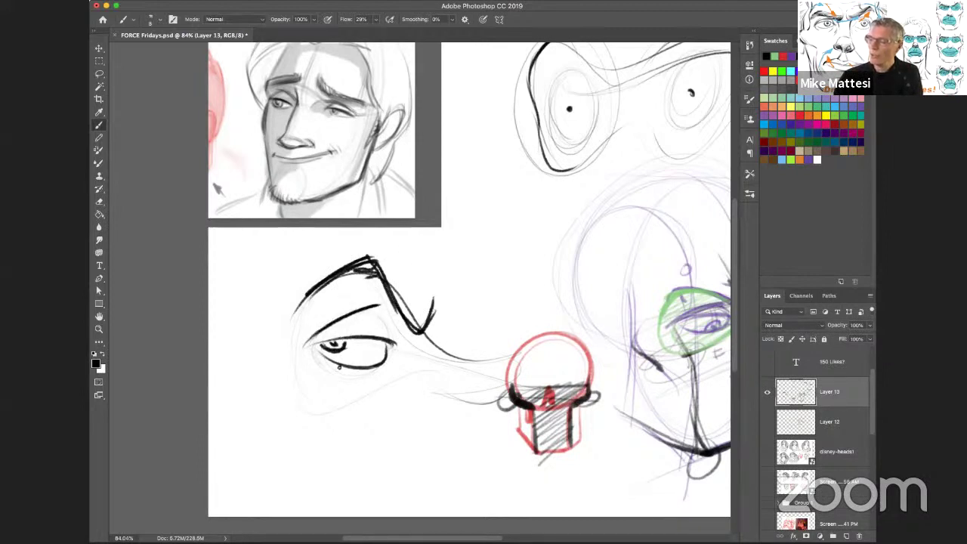
mouse_move(452, 342)
left_mouse_down()
mouse_move(462, 353)
mouse_move(523, 352)
mouse_move(422, 403)
mouse_move(213, 476)
left_mouse_up()
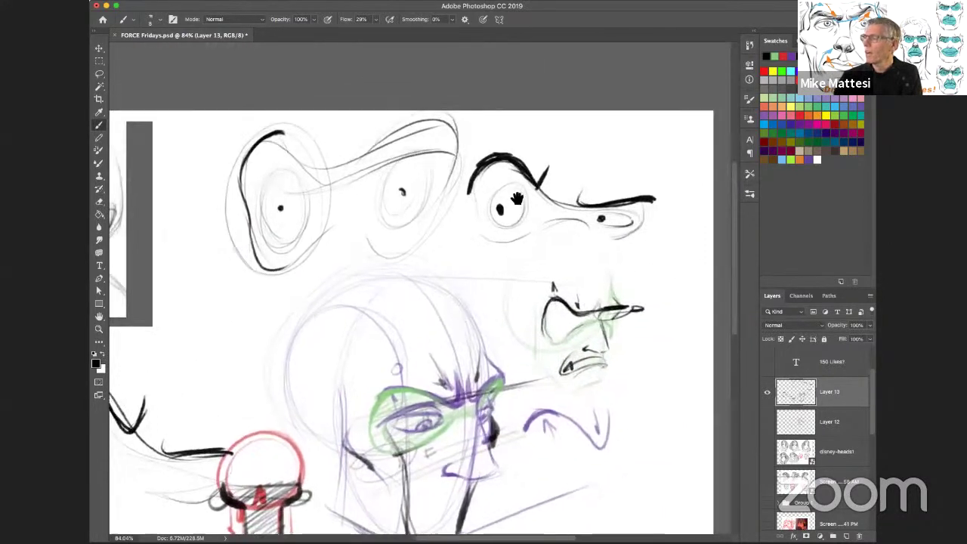
scroll(385, 378, "left", 6)
scroll(384, 377, "down", 3)
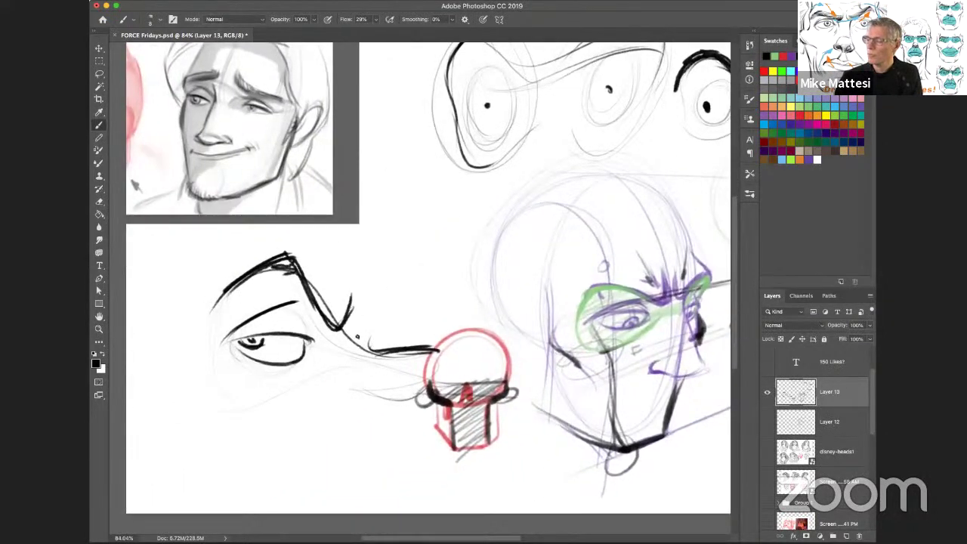
Draw the long nose from the brow down to a shaped tip and underside.
left_click_drag(373, 319, 366, 352)
mouse_move(359, 297)
left_mouse_down()
mouse_move(345, 337)
mouse_move(376, 424)
left_mouse_up()
mouse_move(367, 374)
left_mouse_down()
mouse_move(376, 412)
mouse_move(367, 460)
left_mouse_up()
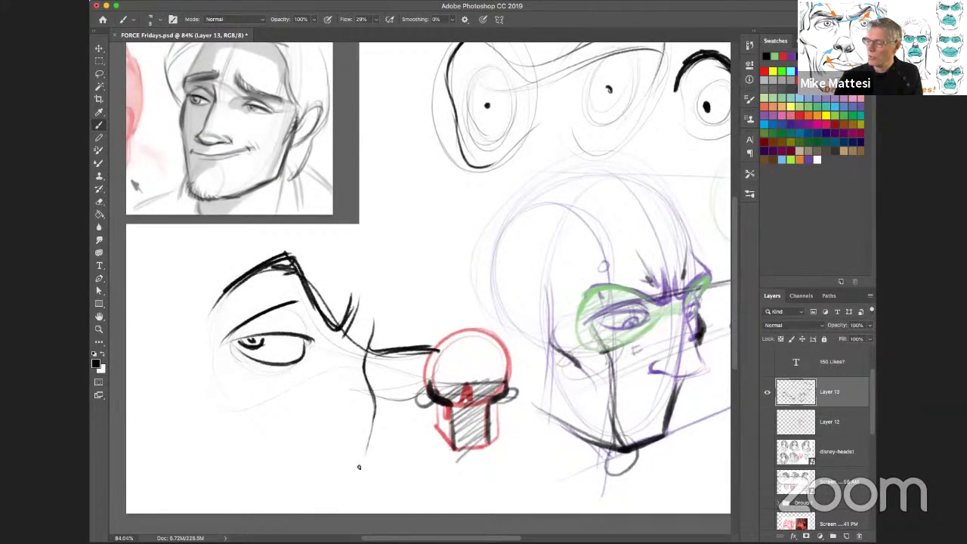
mouse_move(368, 427)
left_mouse_down()
mouse_move(357, 491)
mouse_move(341, 493)
mouse_move(300, 456)
left_mouse_up()
Add a dark nostril ellipse, extend the lower eyelid, and add hair and nose detail strokes.
mouse_move(393, 358)
left_mouse_down()
mouse_move(425, 368)
mouse_move(395, 394)
mouse_move(406, 389)
mouse_move(375, 370)
mouse_move(421, 379)
mouse_move(401, 370)
mouse_move(397, 386)
mouse_move(420, 380)
left_mouse_up()
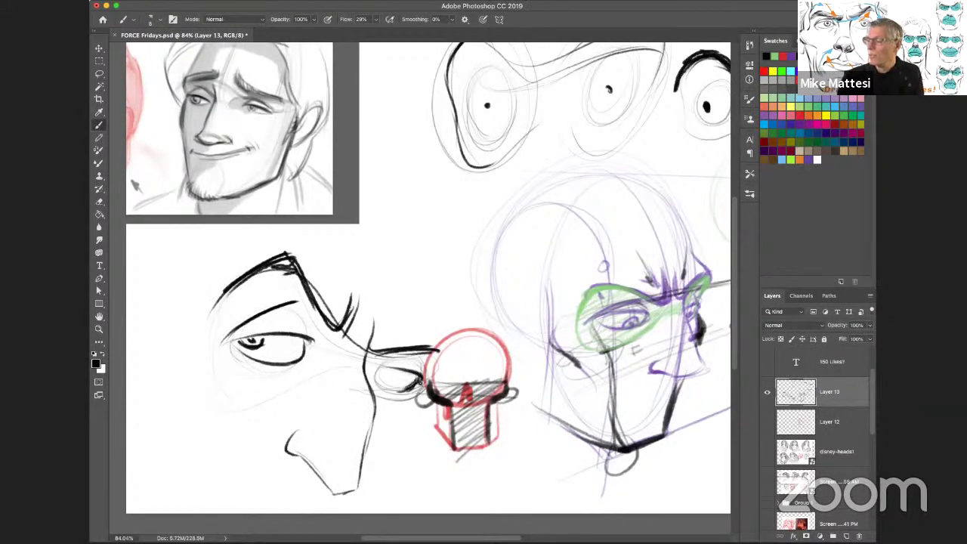
mouse_move(268, 344)
left_mouse_down()
mouse_move(321, 355)
mouse_move(290, 348)
left_mouse_up()
mouse_move(420, 379)
left_mouse_down()
mouse_move(387, 379)
mouse_move(405, 390)
mouse_move(382, 368)
mouse_move(398, 373)
left_mouse_up()
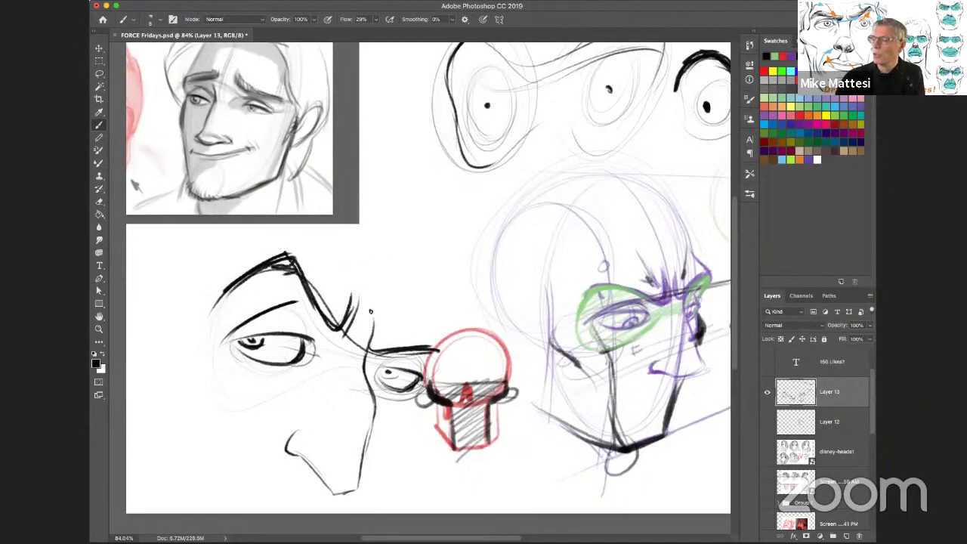
left_click_drag(370, 310, 377, 254)
left_click_drag(355, 342, 373, 272)
left_click_drag(417, 383, 429, 370)
Zoom out to see the whole page.
key("z")
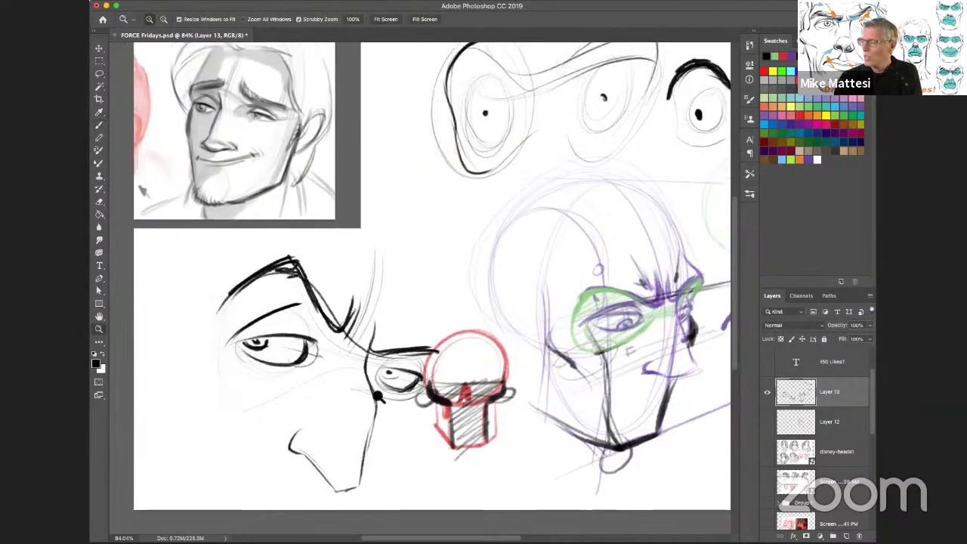
key("super+minus")
key("super+minus")
key("super+minus")
left_click_drag(467, 336, 484, 326)
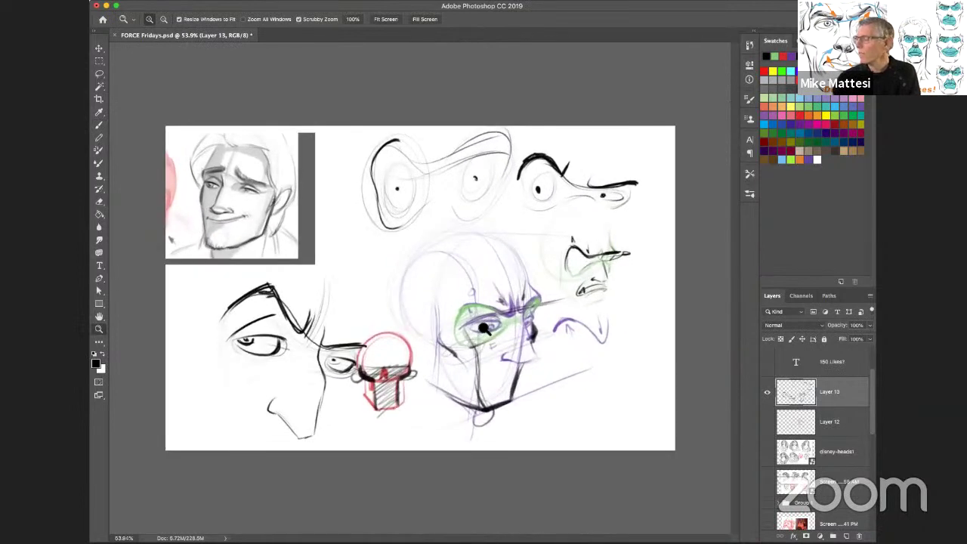
Hide Layer 13 and the face reference, add a new layer, and show the 'Draw for...' text layer.
left_click(766, 391)
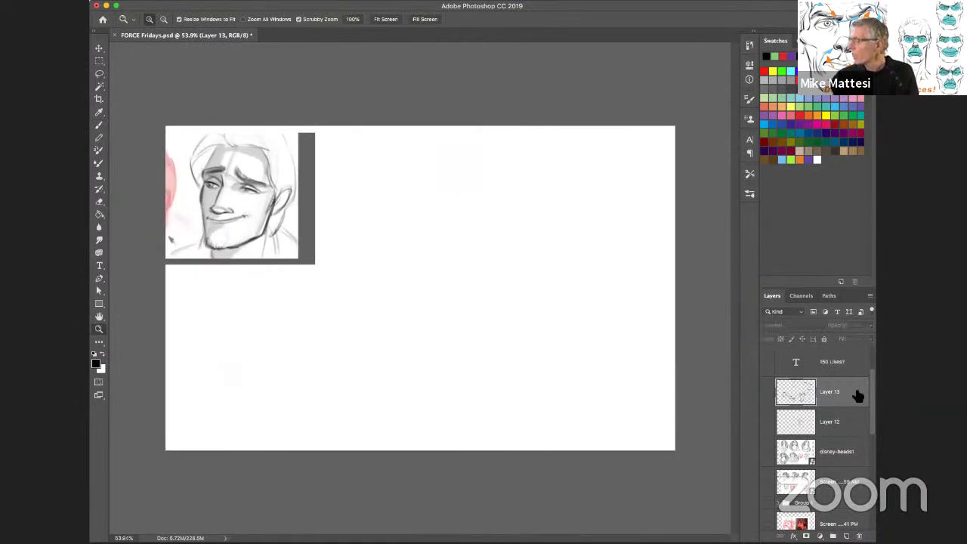
left_click(846, 536)
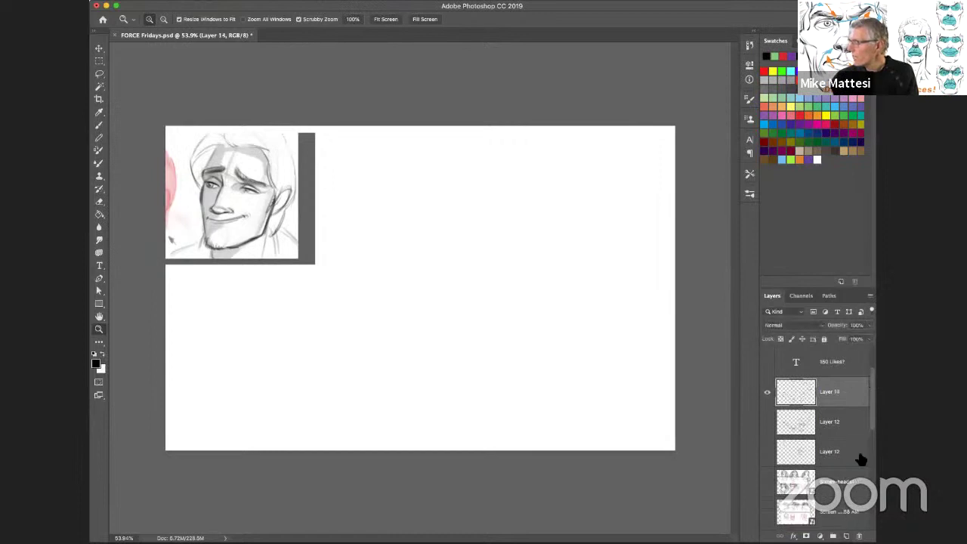
left_click_drag(874, 425, 874, 481)
left_click(766, 403)
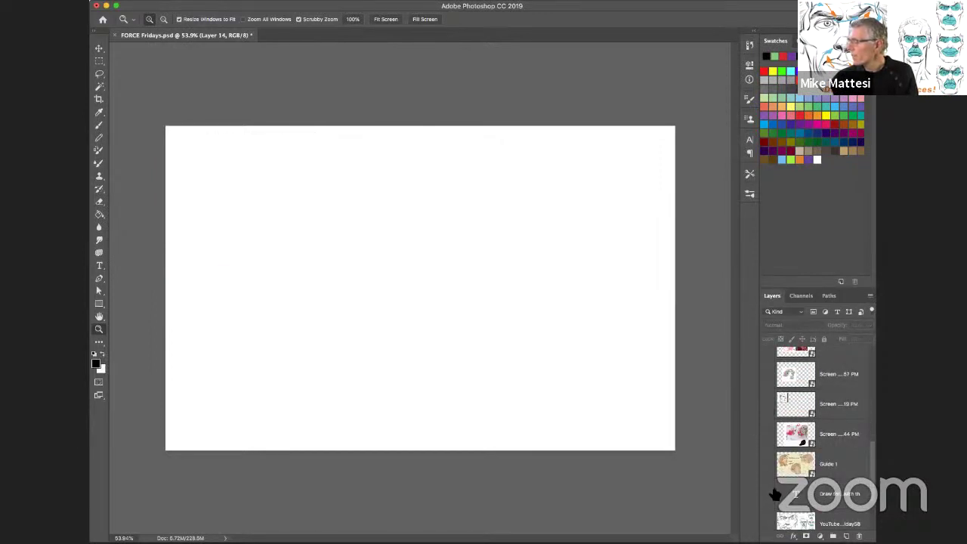
left_click(768, 494)
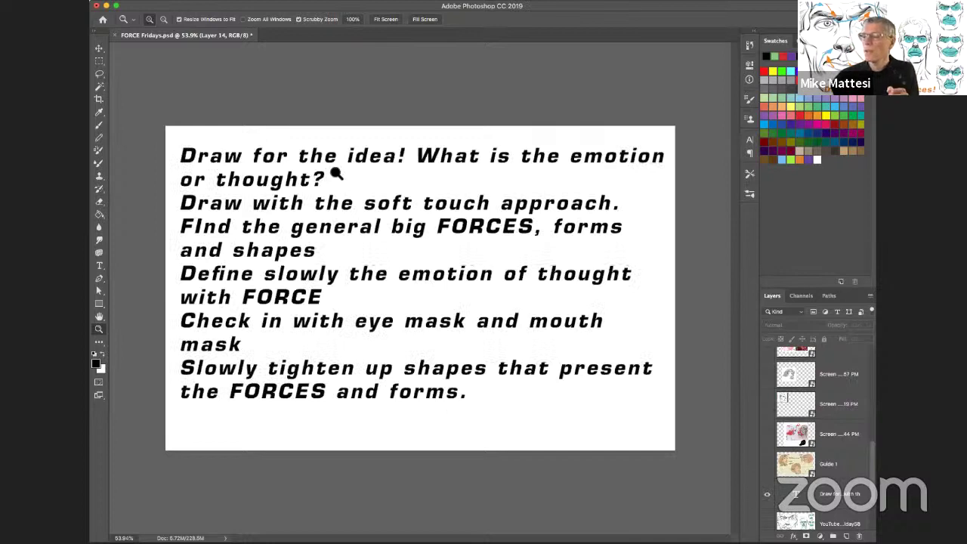